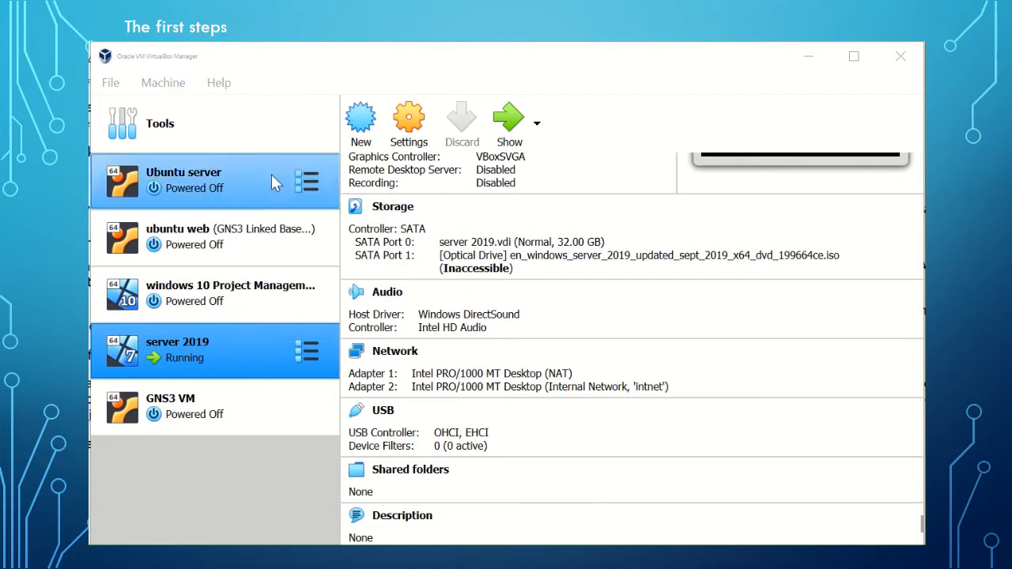
Begin a new virtual machine named "Windows 10 Bare bones" for Windows 10 (64-bit), keeping the default folder and 2048 MB of memory.
{"action": "left_click", "coordinate": [361, 131]}
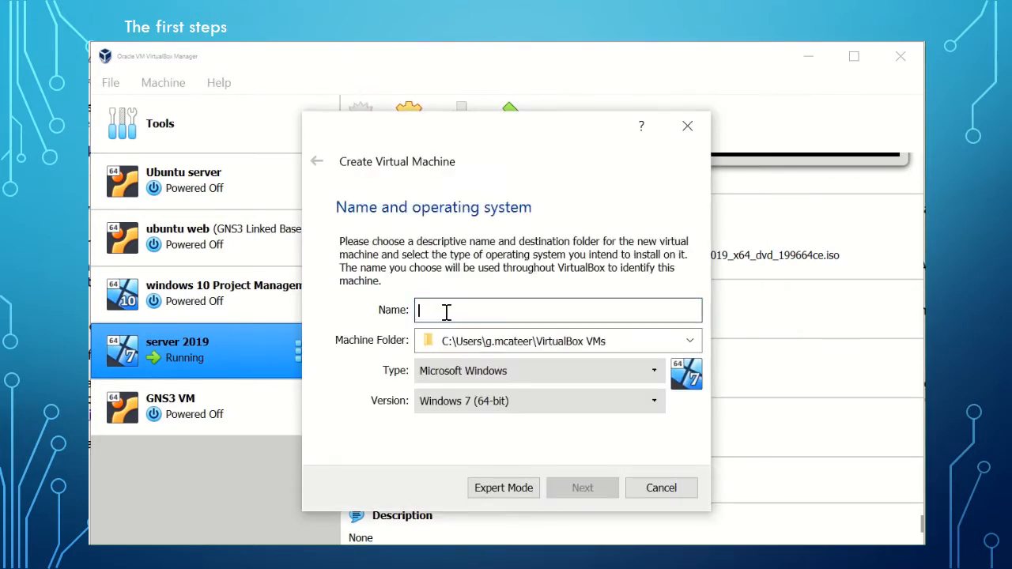
{"action": "type", "text": "Windows "}
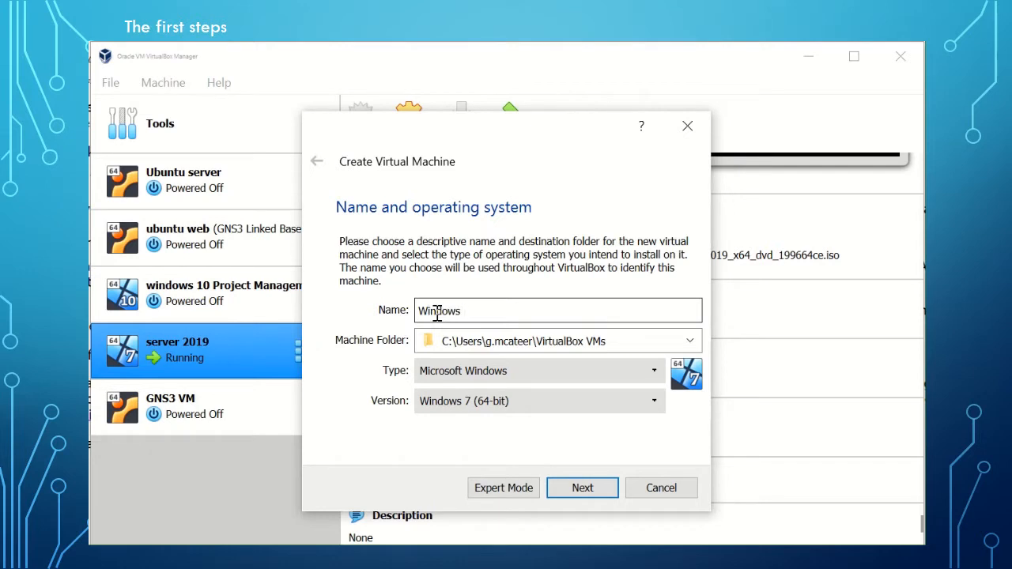
{"action": "type", "text": "10 Bare bo"}
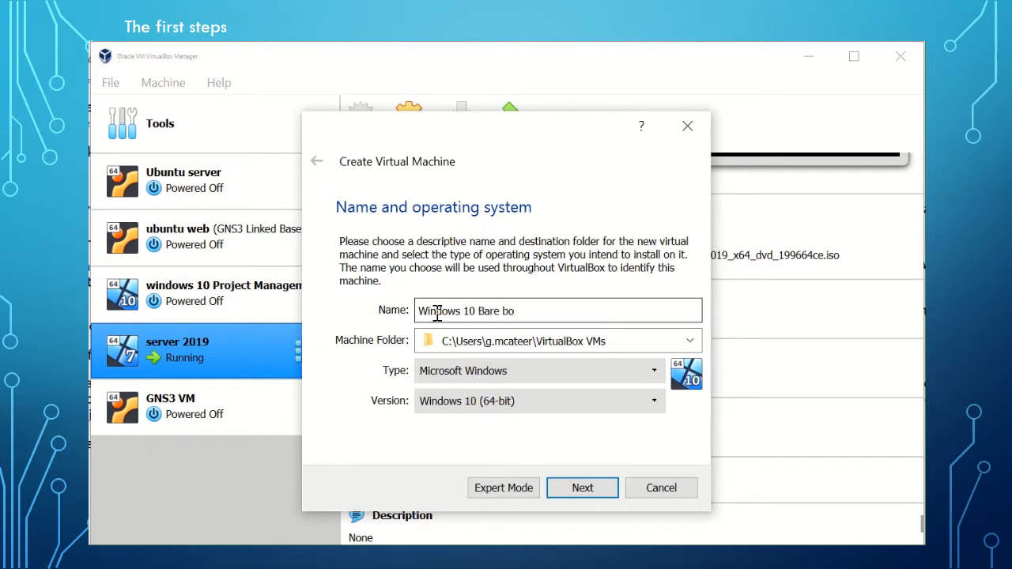
{"action": "type", "text": "nes"}
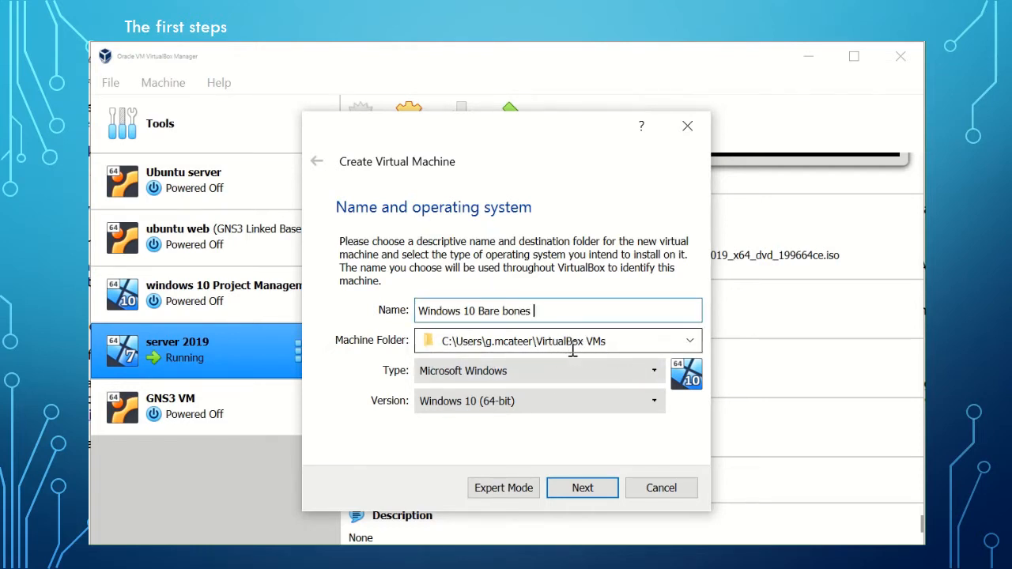
{"action": "left_click_drag", "start_coordinate": [609, 341], "coordinate": [363, 340]}
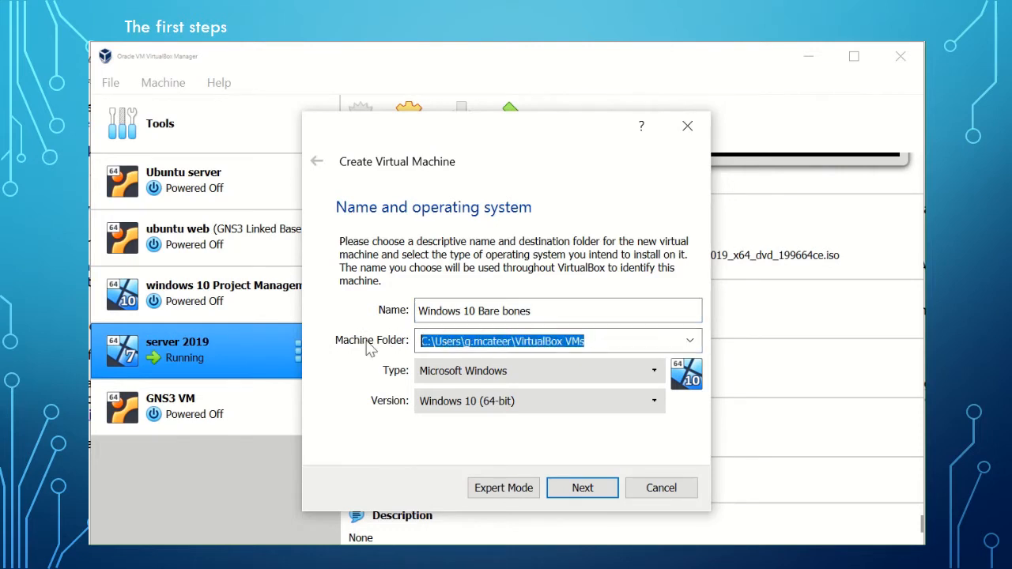
{"action": "left_click", "coordinate": [590, 343]}
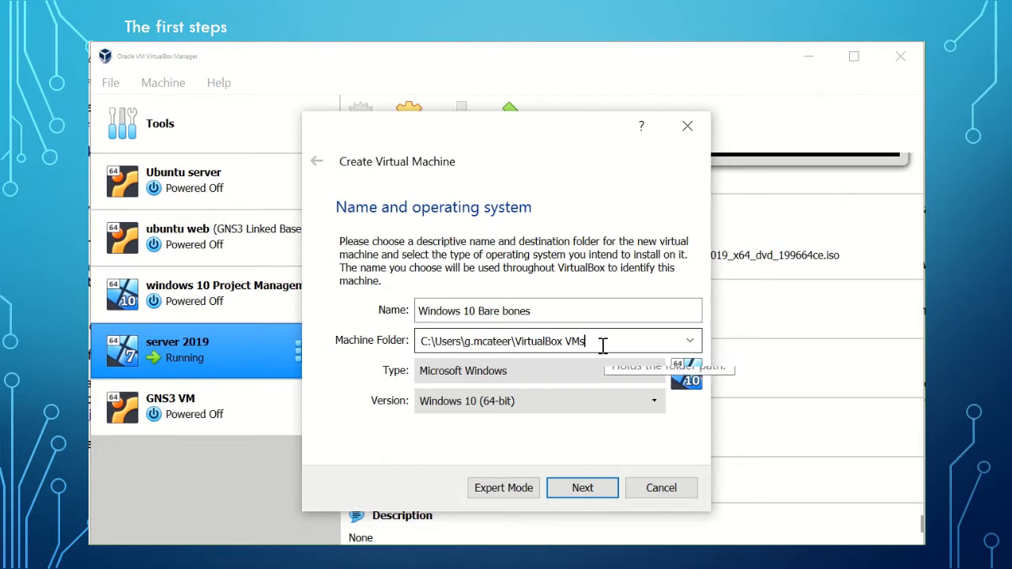
{"action": "left_click", "coordinate": [582, 490]}
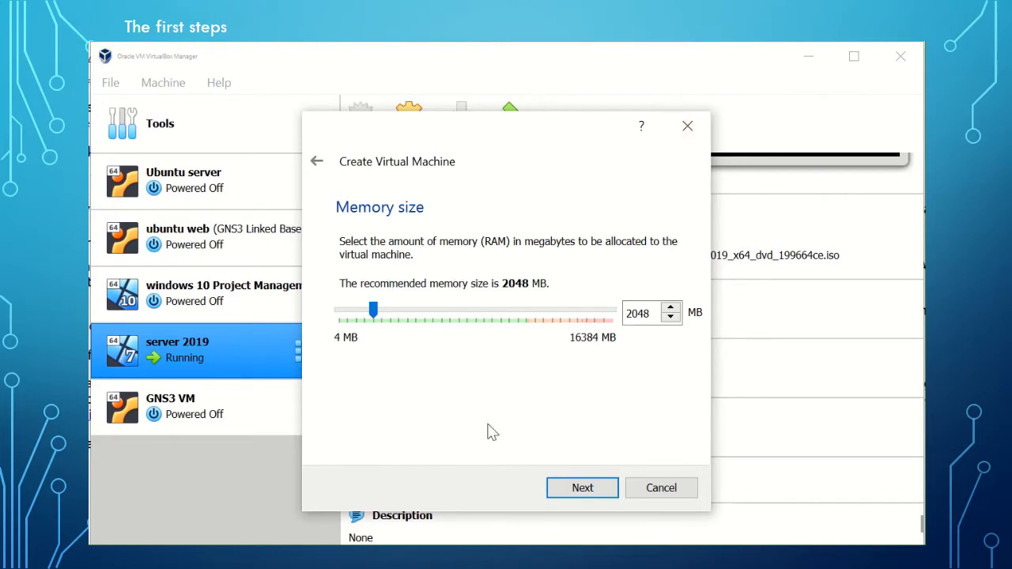
{"action": "left_click", "coordinate": [600, 492]}
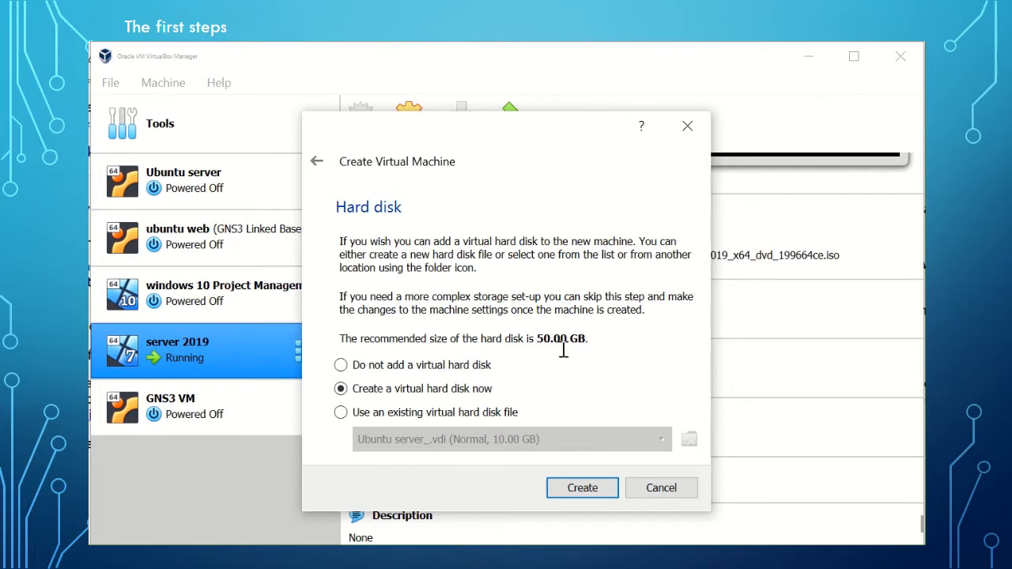
Create a dynamically allocated 50 GB virtual hard disk in VDI format for the new machine.
{"action": "left_click", "coordinate": [578, 491]}
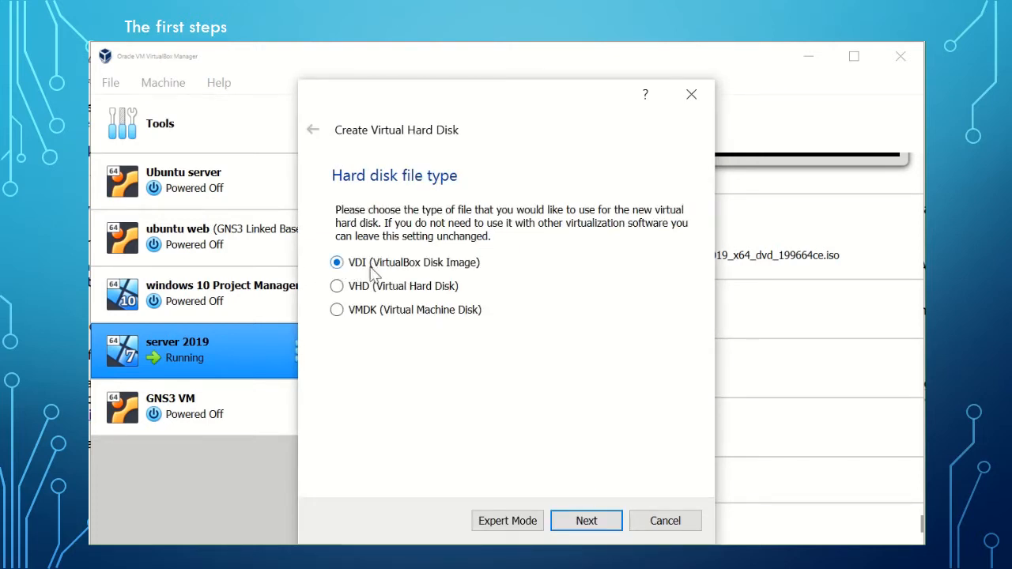
{"action": "left_click", "coordinate": [585, 521]}
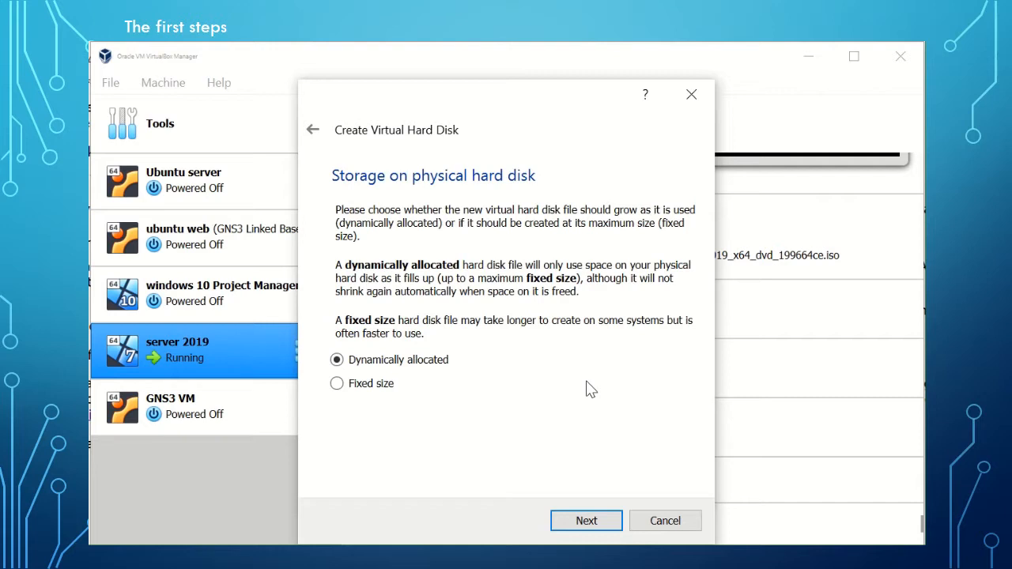
{"action": "left_click", "coordinate": [586, 522]}
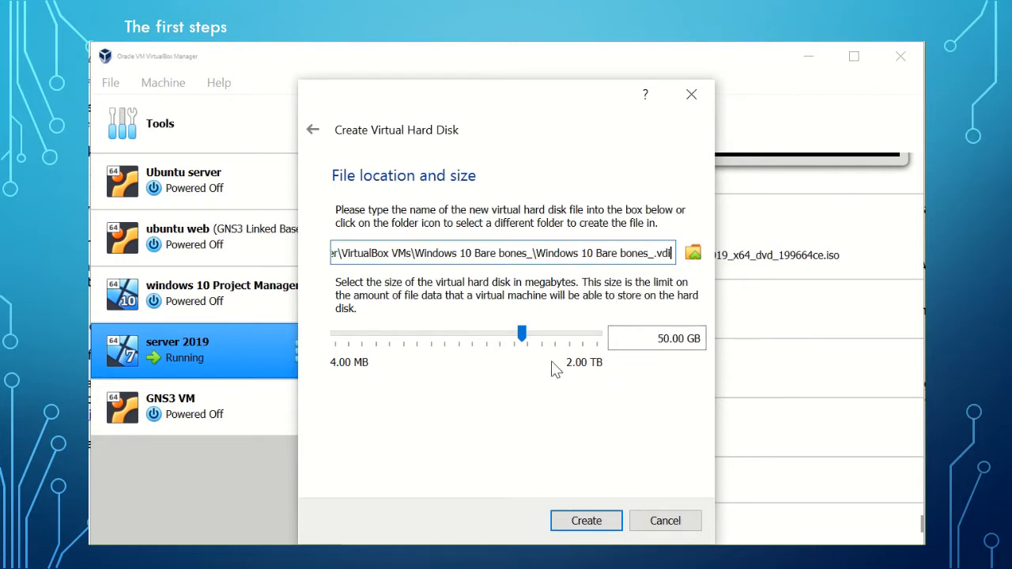
{"action": "left_click", "coordinate": [583, 524]}
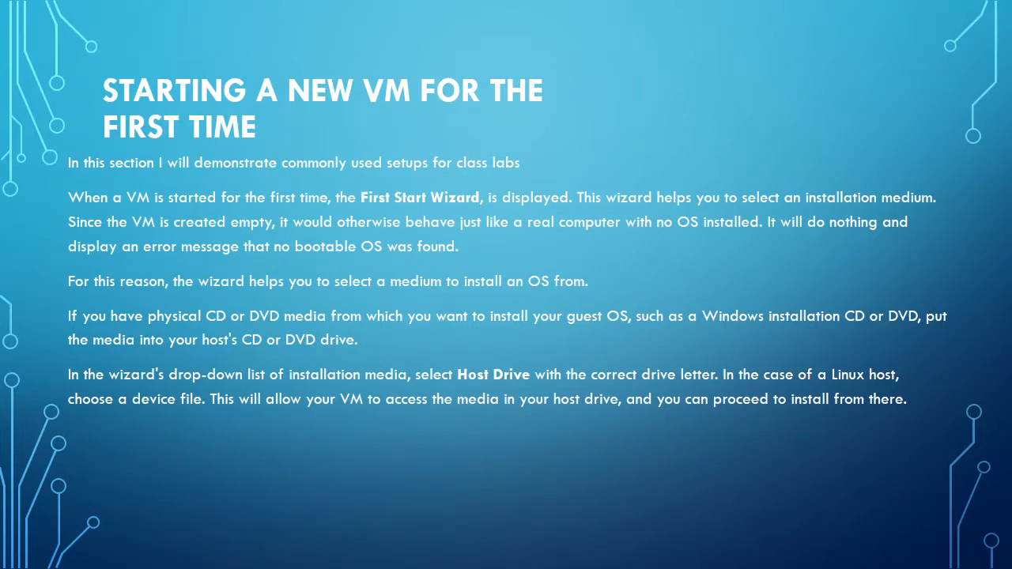
{"action": "key", "text": "Right"}
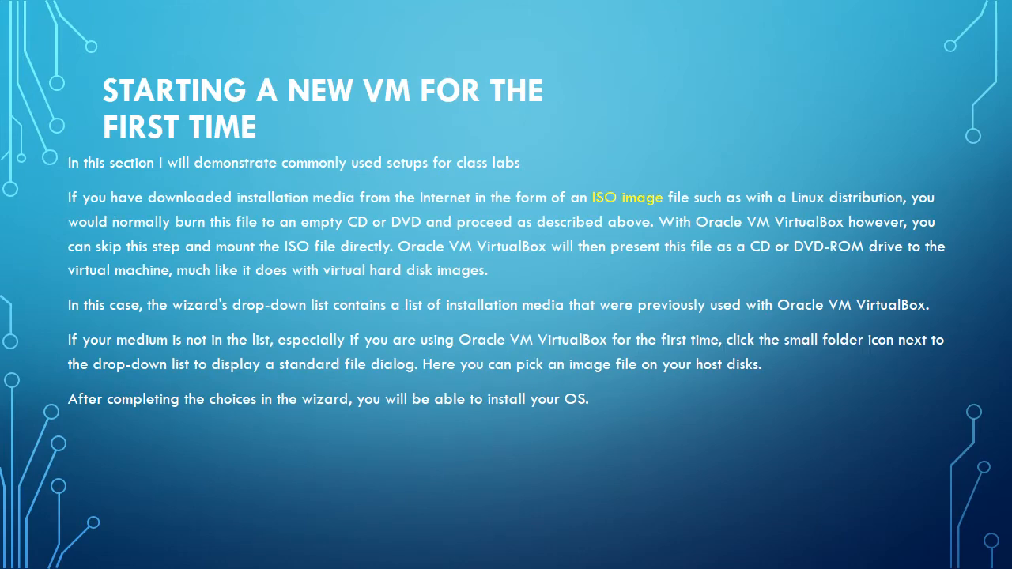
{"action": "key", "text": "Right"}
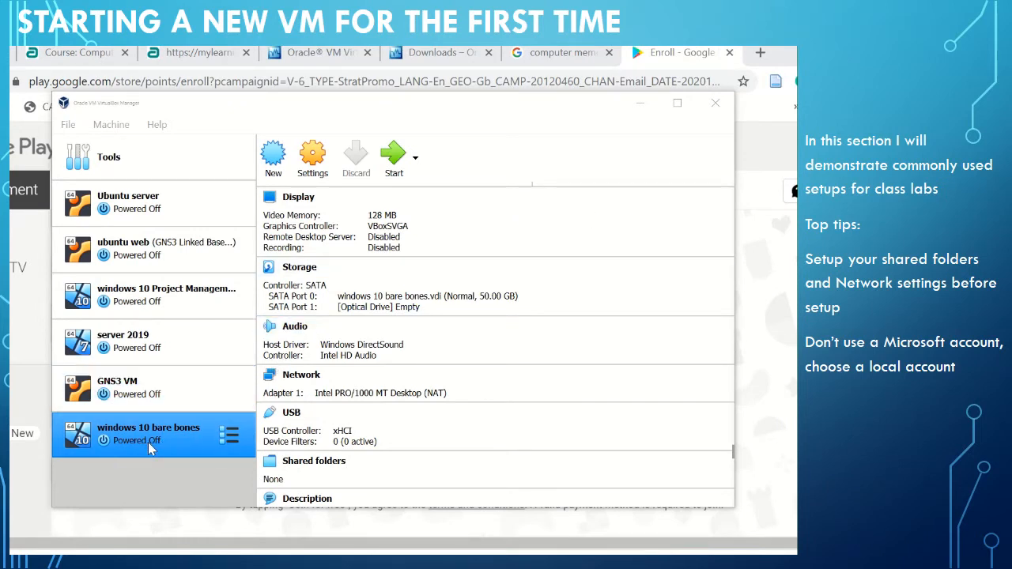
Set both the shared clipboard and drag'n'drop of the windows 10 bare bones machine to Bidirectional.
{"action": "left_click", "coordinate": [314, 156]}
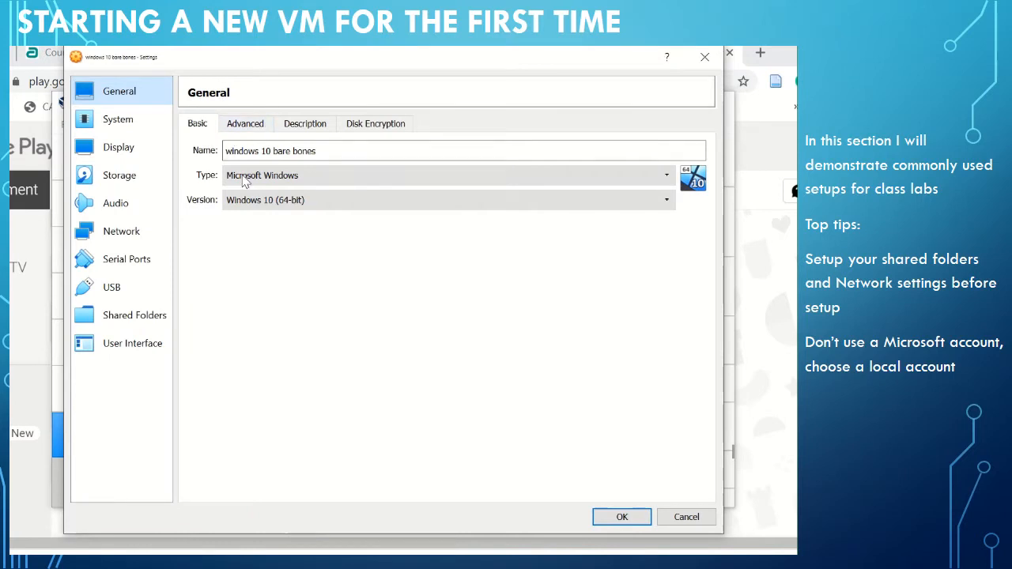
{"action": "left_click", "coordinate": [248, 127]}
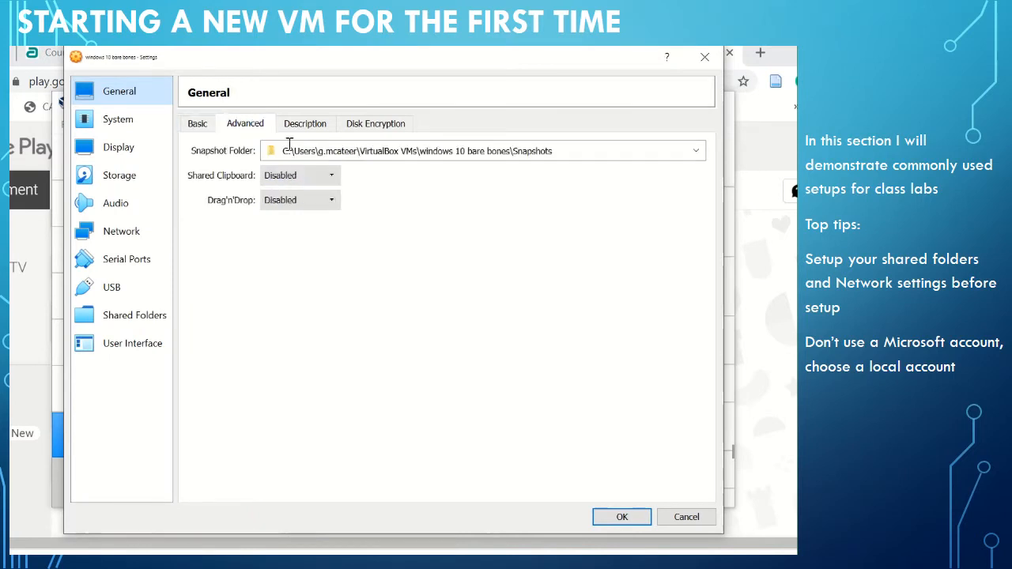
{"action": "left_click", "coordinate": [333, 177]}
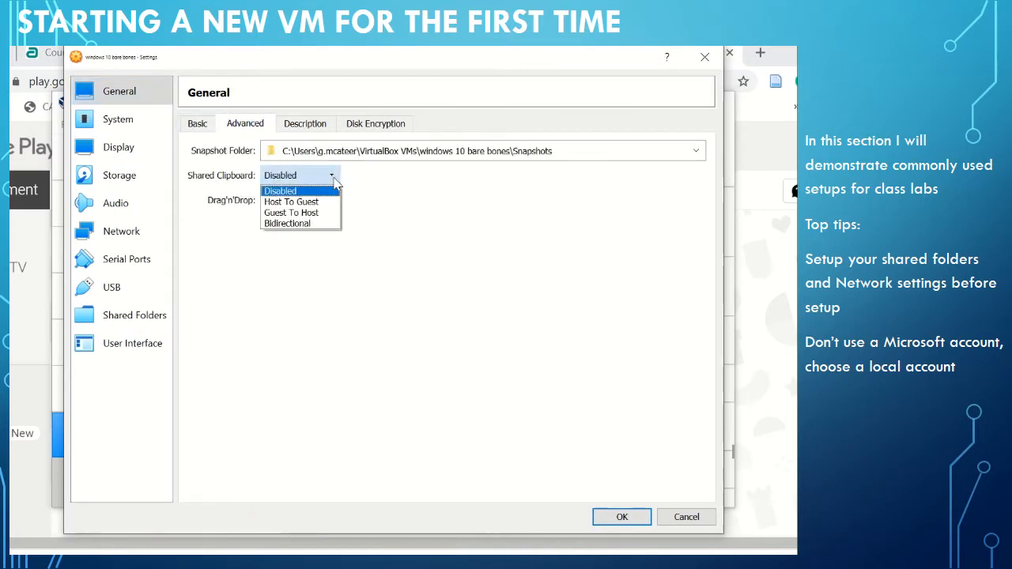
{"action": "left_click", "coordinate": [321, 225]}
{"action": "left_click", "coordinate": [332, 202]}
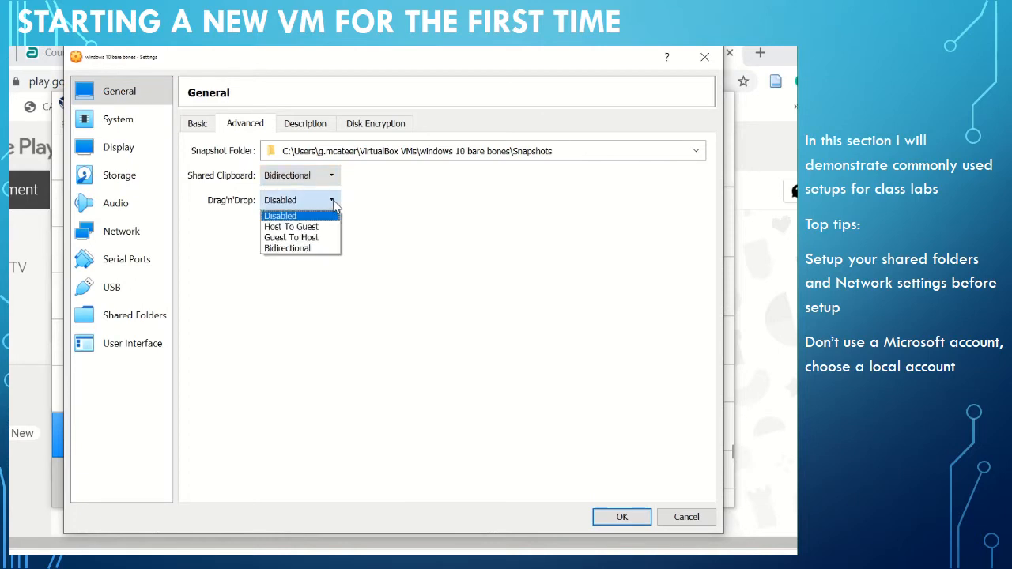
{"action": "left_click", "coordinate": [332, 248]}
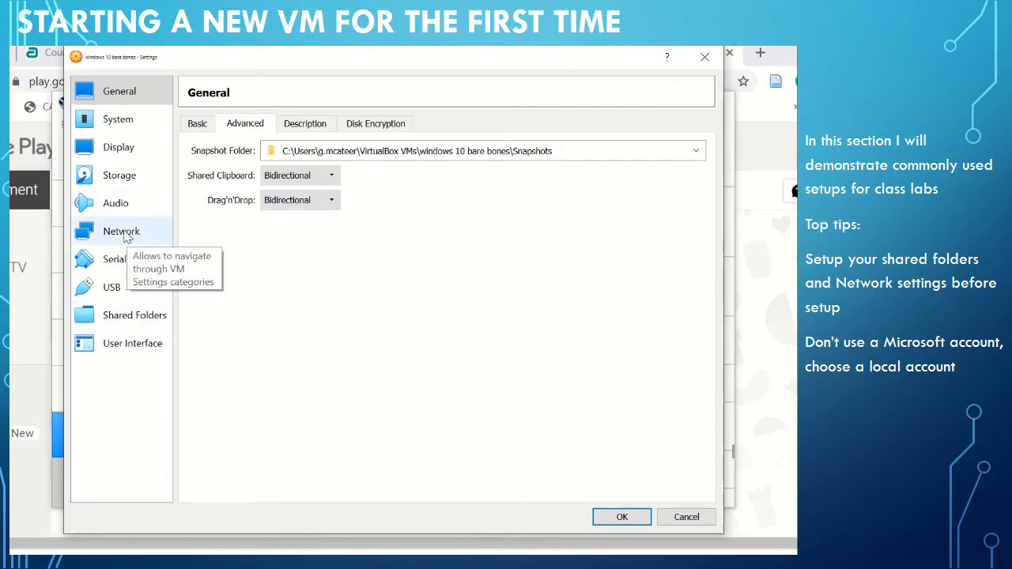
Enable network adapter 2 of the machine and attach it to Internal Network.
{"action": "left_click", "coordinate": [122, 233]}
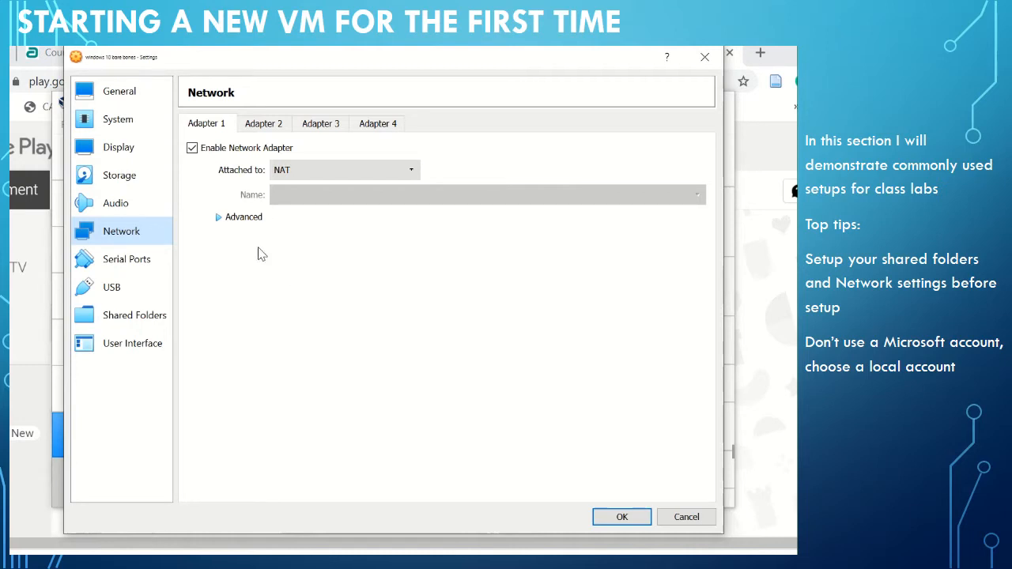
{"action": "left_click", "coordinate": [263, 124]}
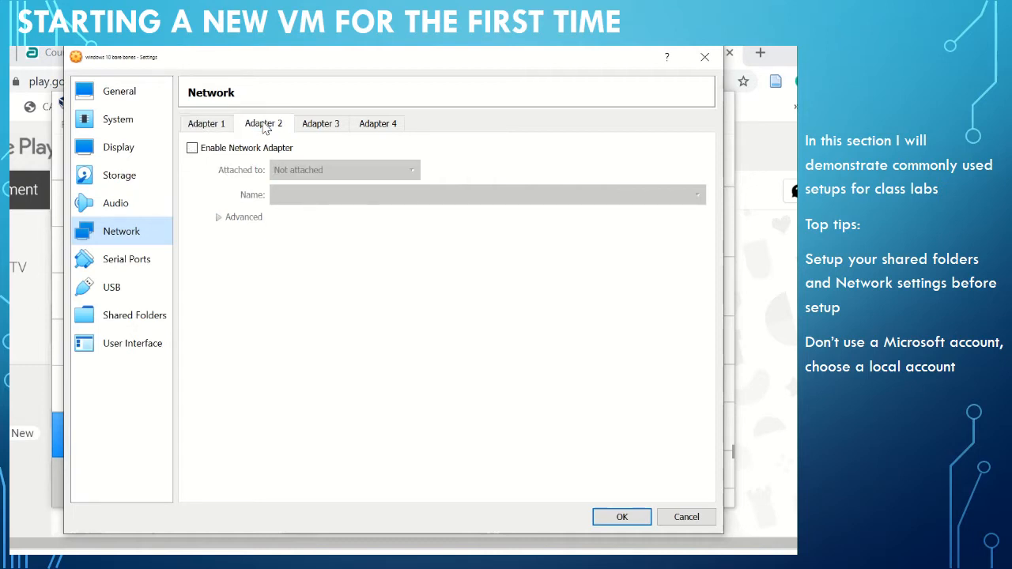
{"action": "left_click", "coordinate": [192, 148]}
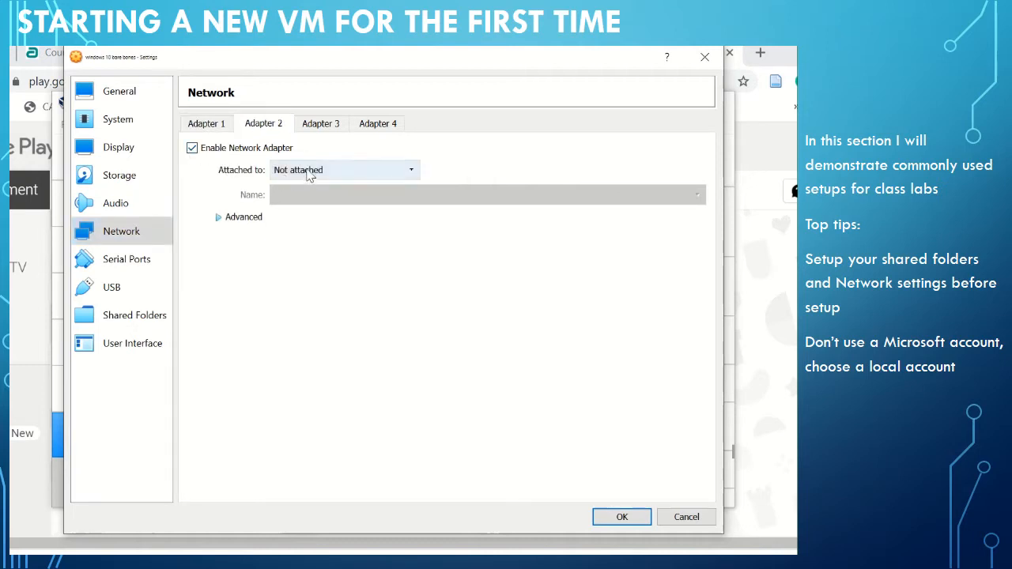
{"action": "left_click", "coordinate": [390, 173]}
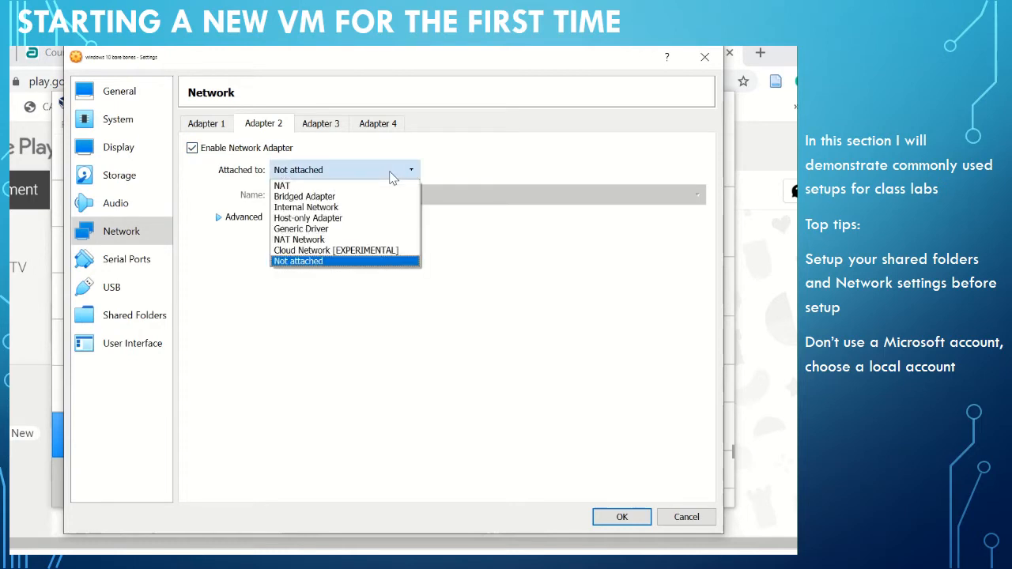
{"action": "left_click", "coordinate": [342, 210]}
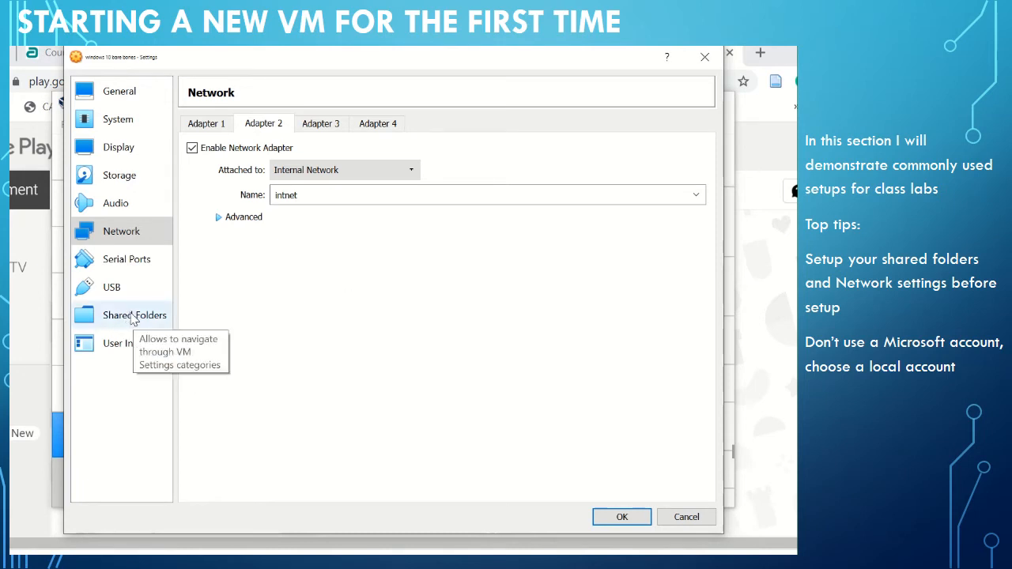
Add the OneDrive - Dundee and Angus College folder as an auto-mounted shared folder and save the machine's settings.
{"action": "left_click", "coordinate": [132, 317]}
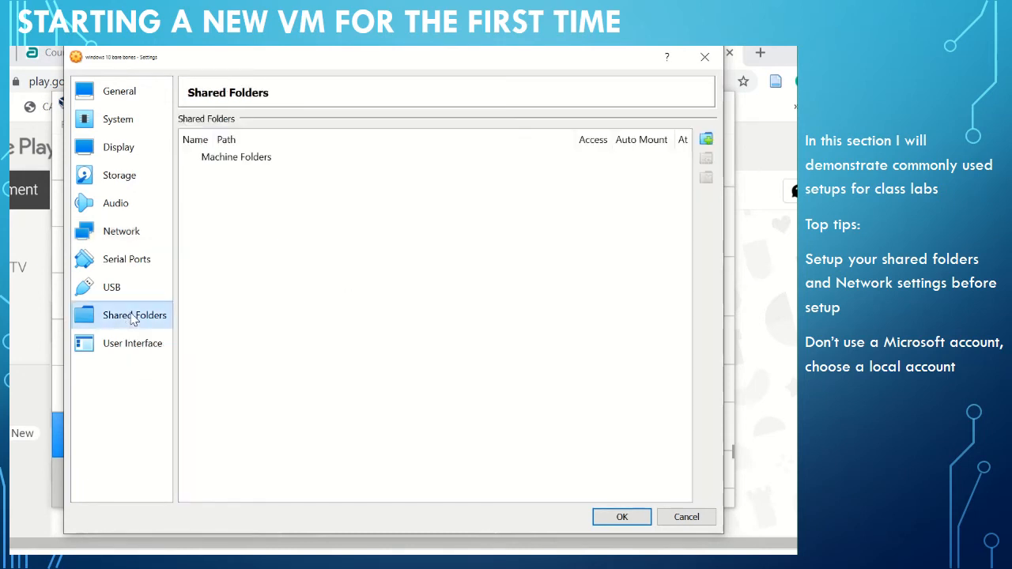
{"action": "left_click", "coordinate": [708, 140]}
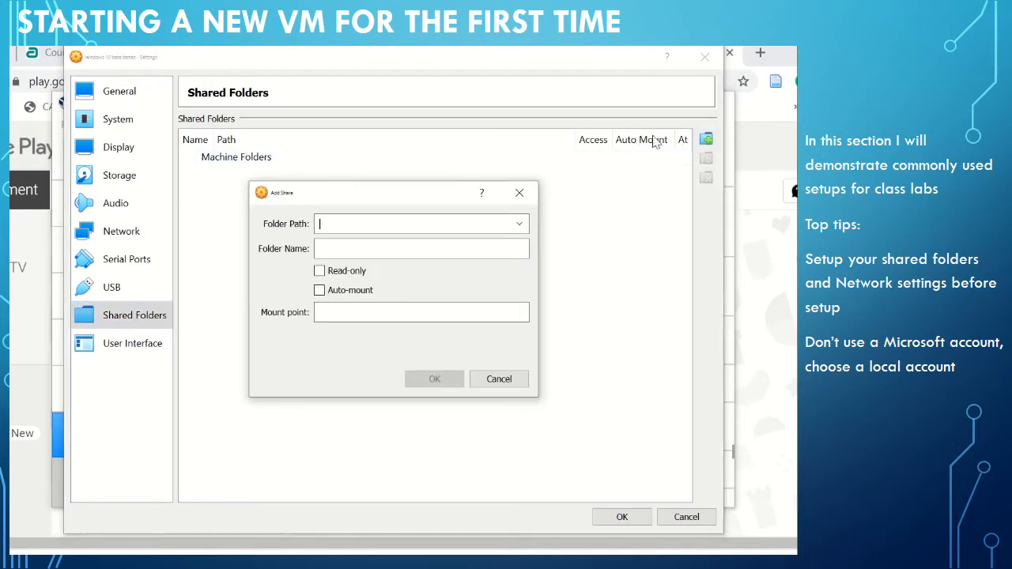
{"action": "left_click", "coordinate": [518, 224]}
{"action": "left_click", "coordinate": [393, 258]}
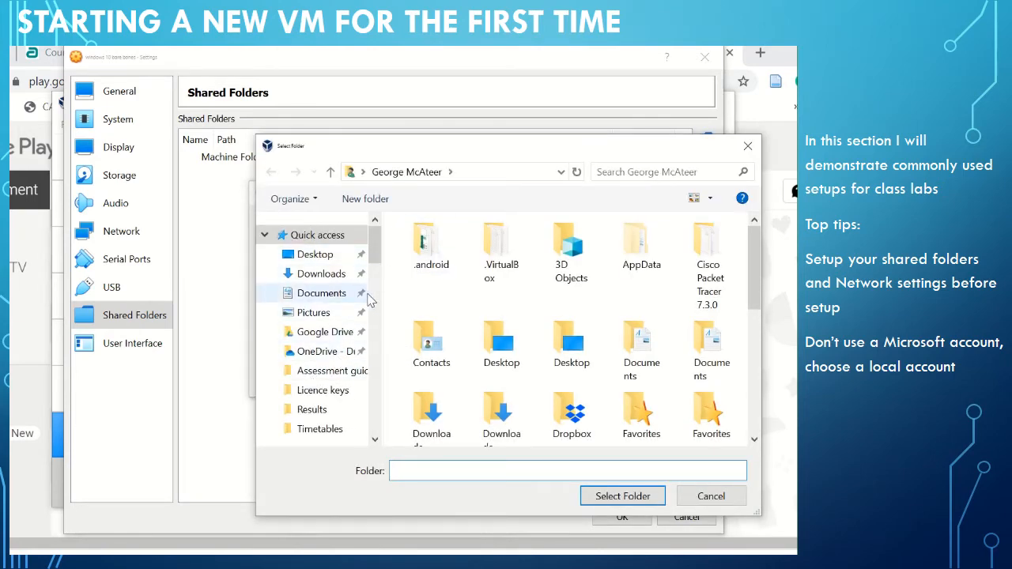
{"action": "left_click", "coordinate": [321, 351]}
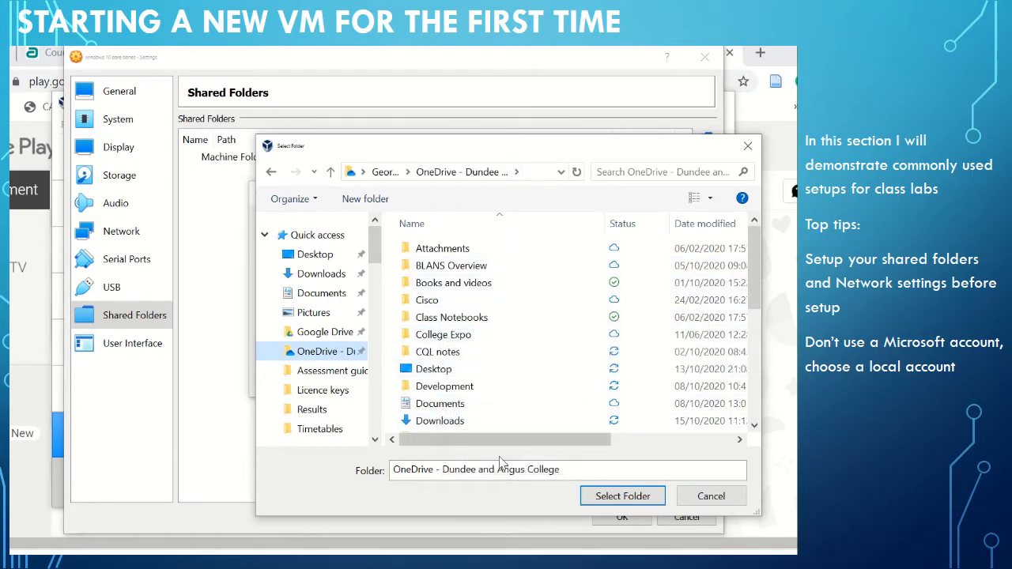
{"action": "left_click", "coordinate": [630, 496]}
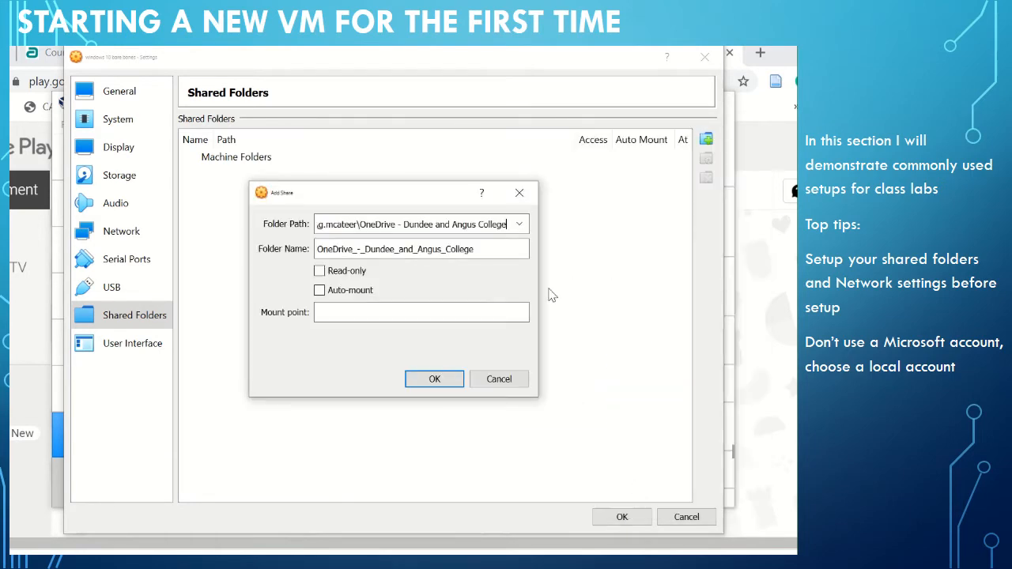
{"action": "left_click", "coordinate": [320, 291]}
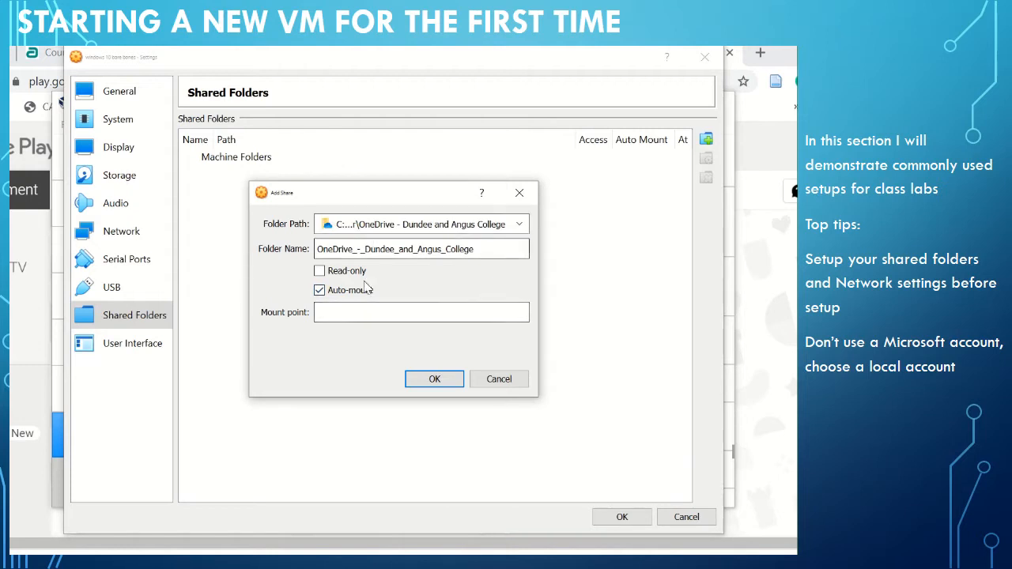
{"action": "left_click", "coordinate": [435, 379]}
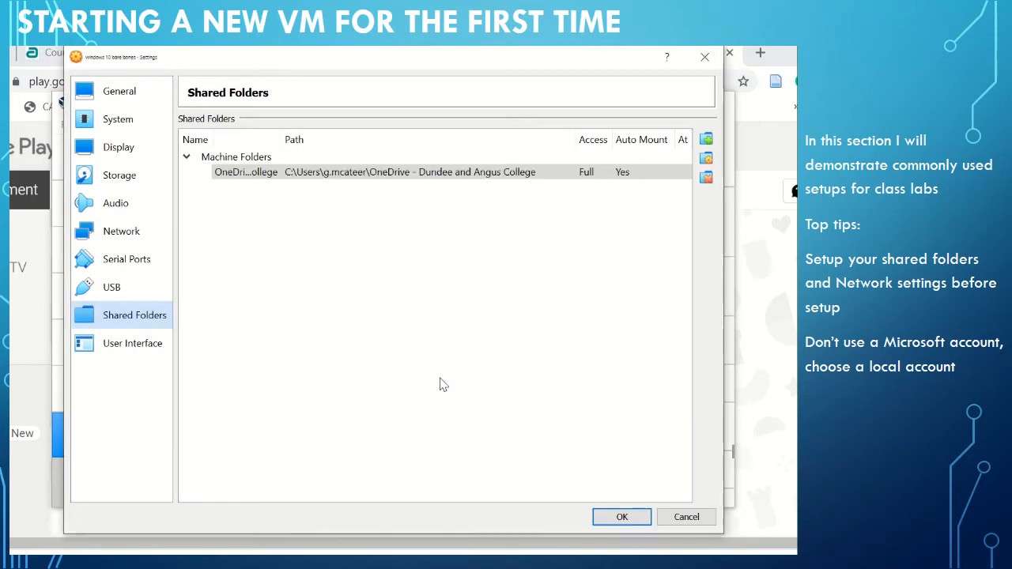
{"action": "left_click", "coordinate": [629, 520]}
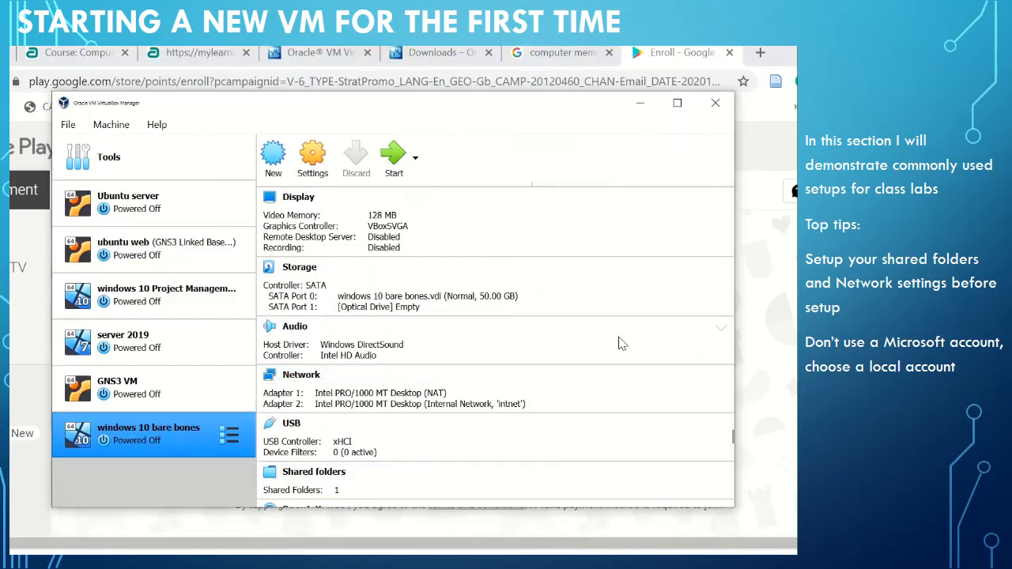
Start the windows 10 bare bones machine with the accessible SW_DVD9_Win_Pro_Ent_Edu_N_10_1809_64-bit ISO as its start-up disk.
{"action": "left_click", "coordinate": [395, 156]}
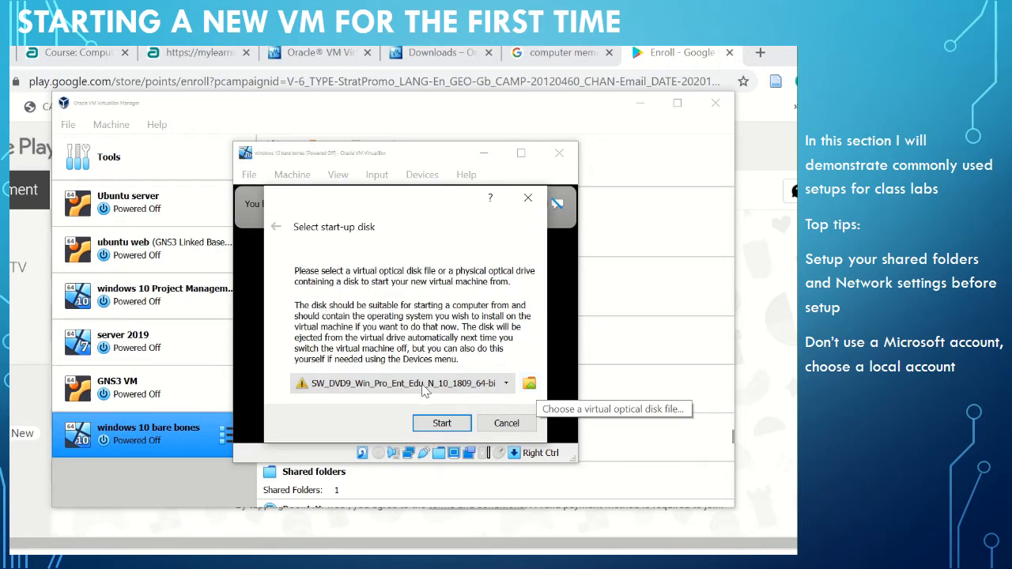
{"action": "left_click", "coordinate": [529, 384]}
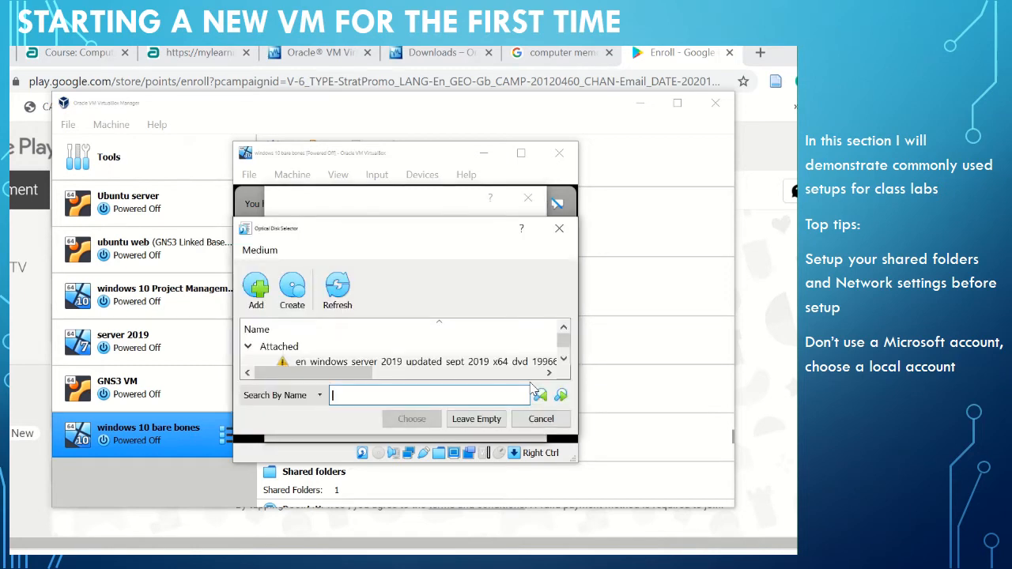
{"action": "mouse_move", "coordinate": [563, 340]}
{"action": "left_mouse_down"}
{"action": "mouse_move", "coordinate": [565, 358]}
{"action": "mouse_move", "coordinate": [565, 336]}
{"action": "mouse_move", "coordinate": [565, 348]}
{"action": "left_mouse_up"}
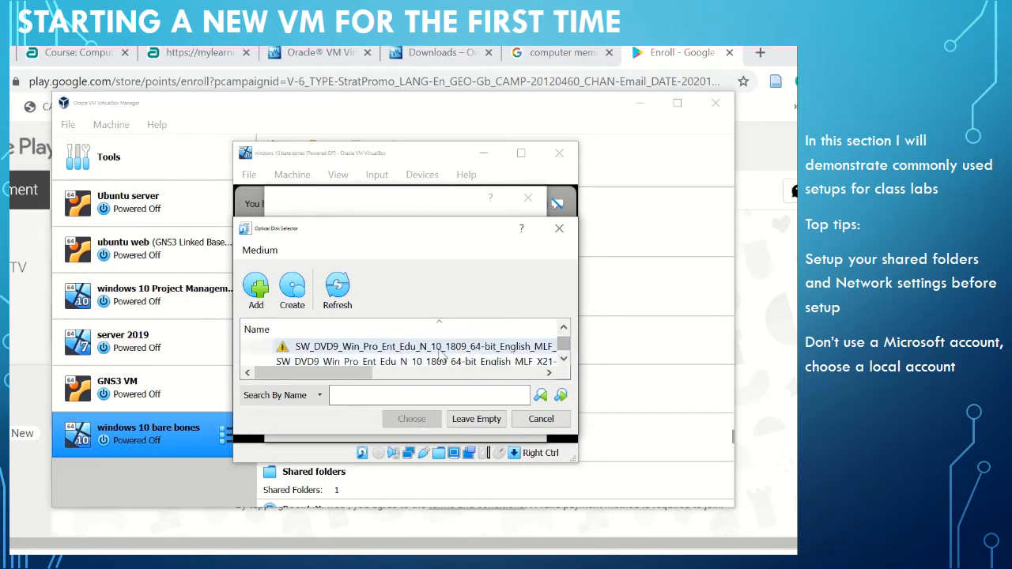
{"action": "left_click", "coordinate": [375, 350]}
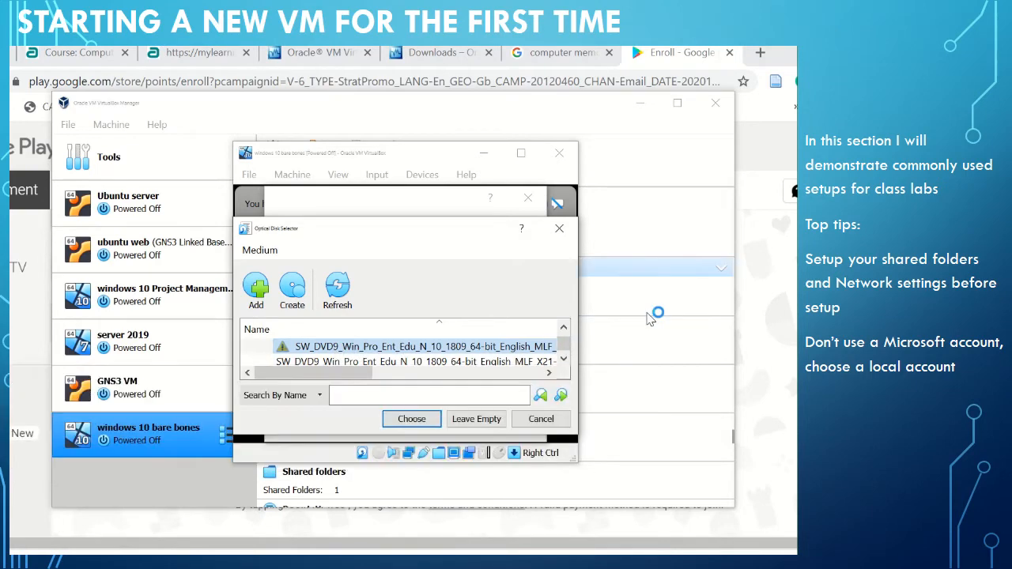
{"action": "left_click", "coordinate": [420, 421]}
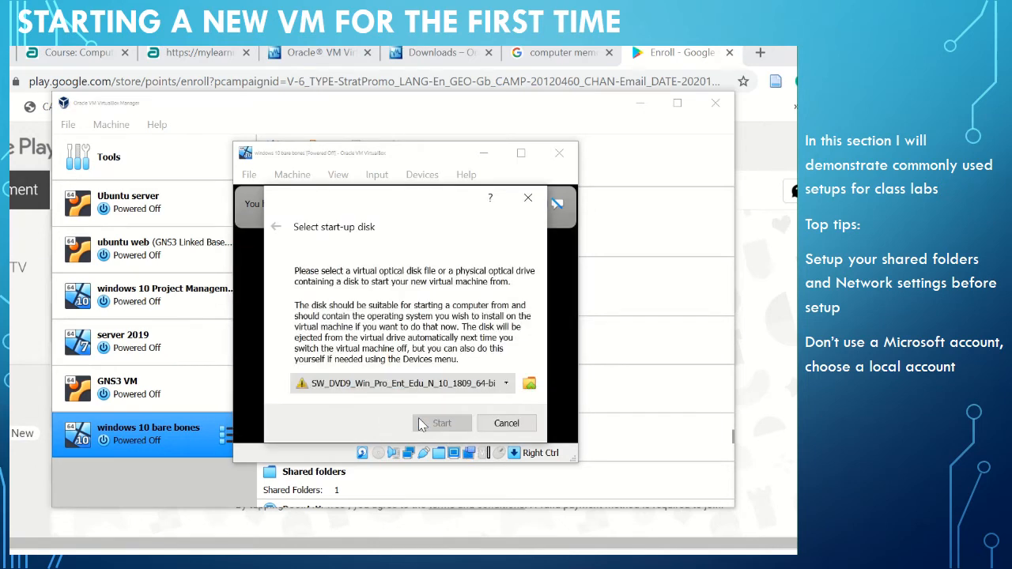
{"action": "left_click", "coordinate": [484, 388]}
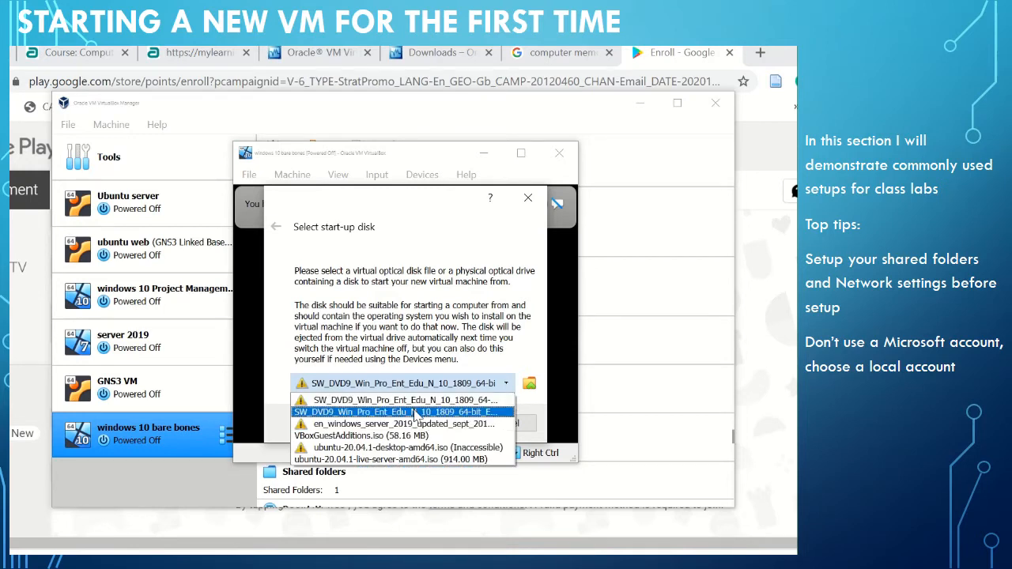
{"action": "left_click", "coordinate": [417, 412]}
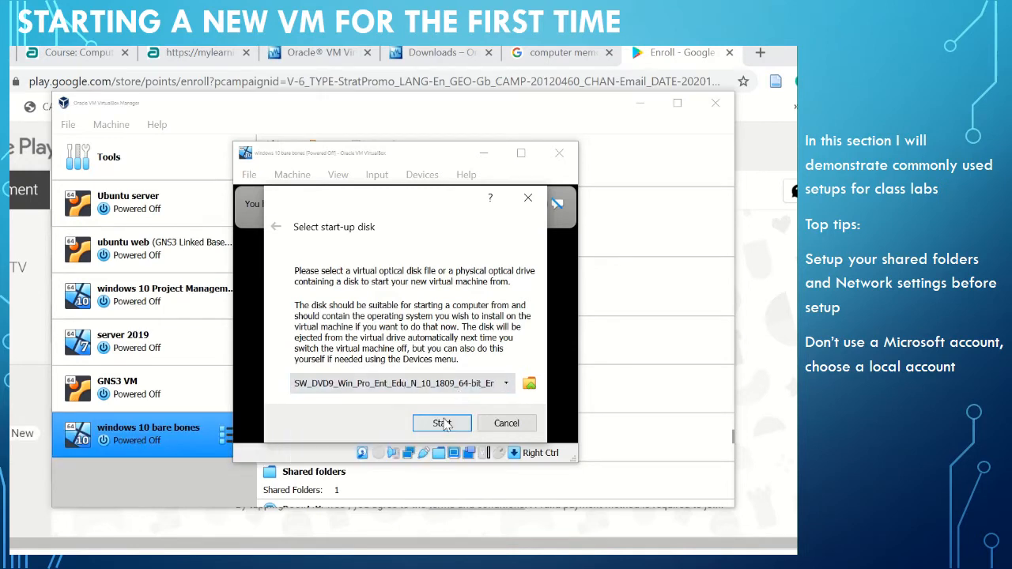
{"action": "left_click", "coordinate": [442, 424]}
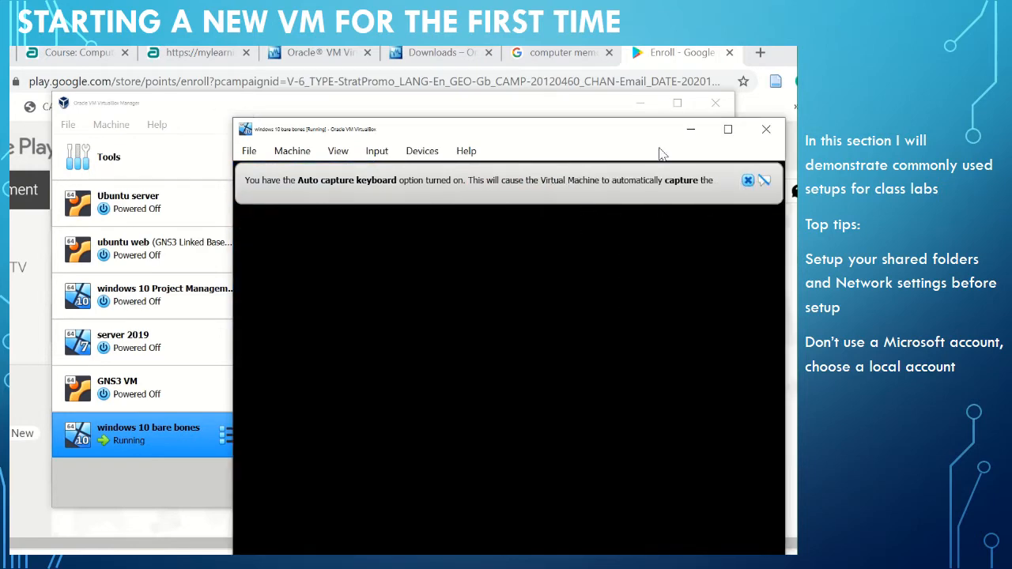
Reposition the running machine's window so it is fully visible and dismiss the Auto capture keyboard notice.
{"action": "left_click_drag", "start_coordinate": [588, 135], "coordinate": [513, 79]}
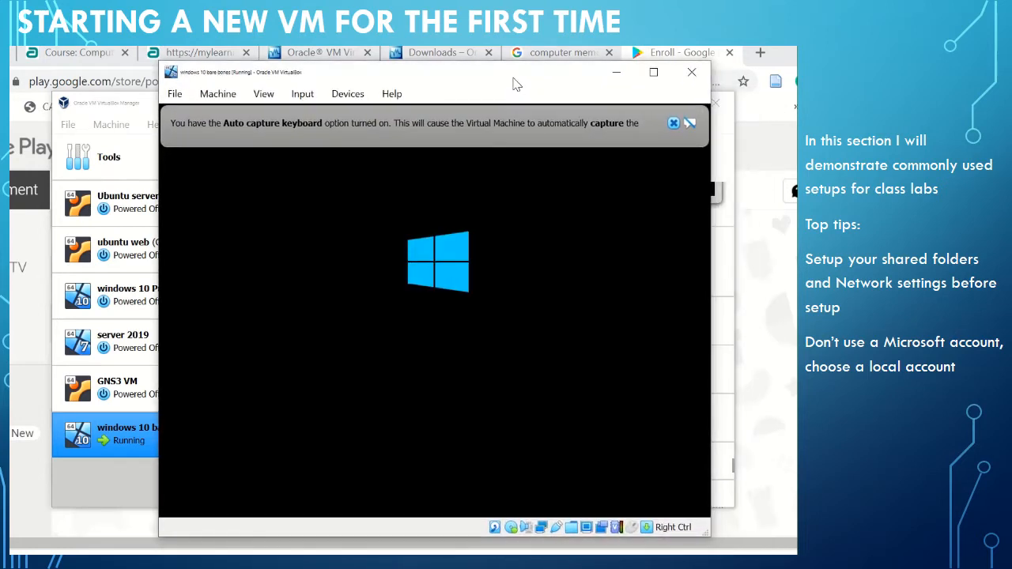
{"action": "left_click", "coordinate": [673, 123]}
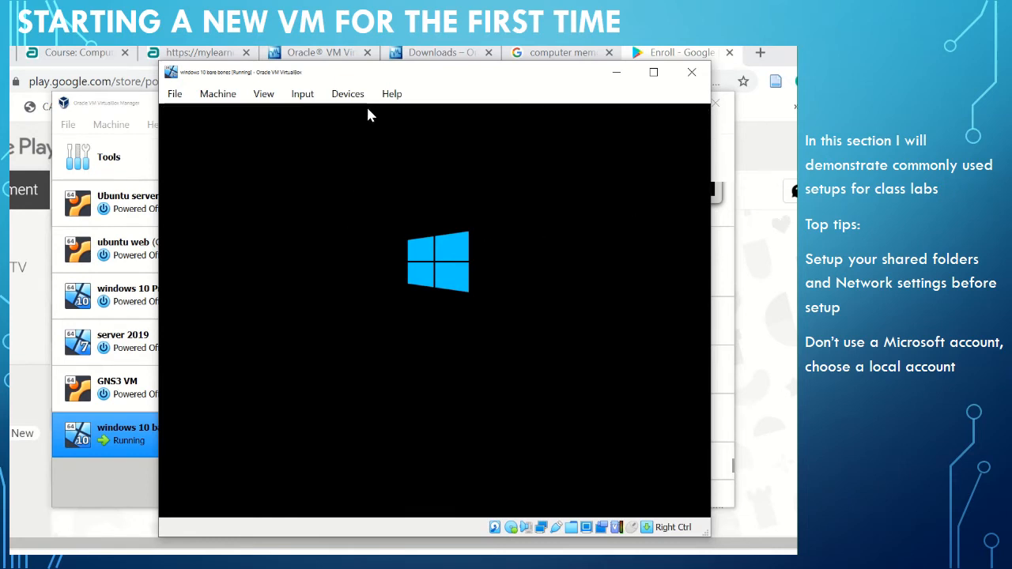
Look over the running machine's optical drive options, then leave them without capturing the mouse.
{"action": "left_click", "coordinate": [348, 94]}
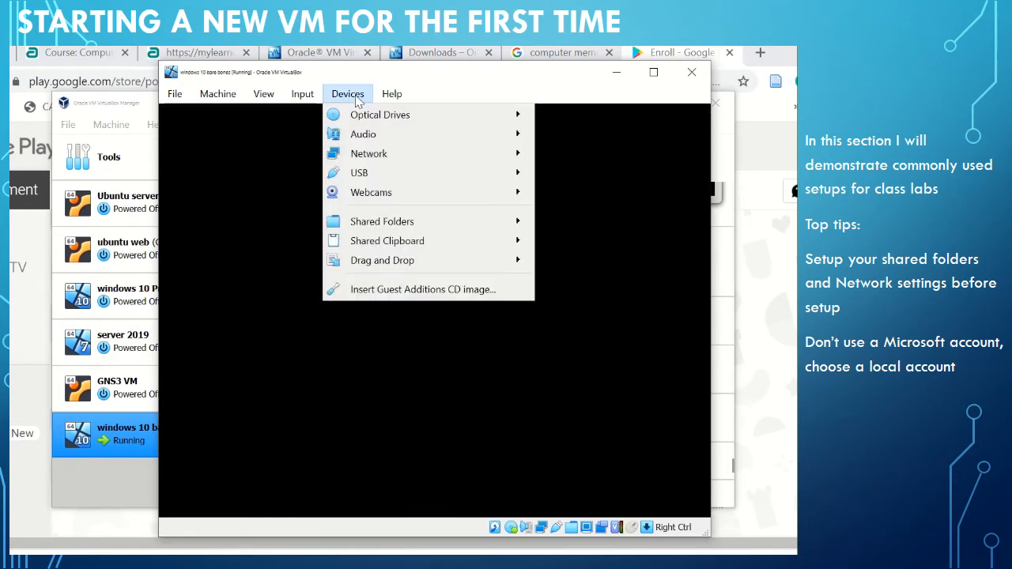
{"action": "mouse_move", "coordinate": [368, 117]}
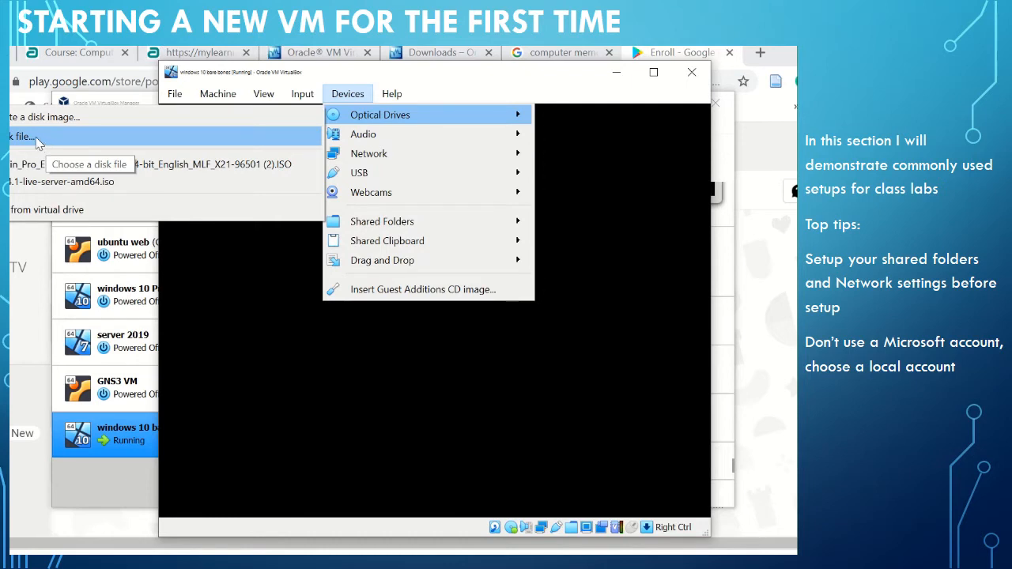
{"action": "left_click", "coordinate": [645, 187]}
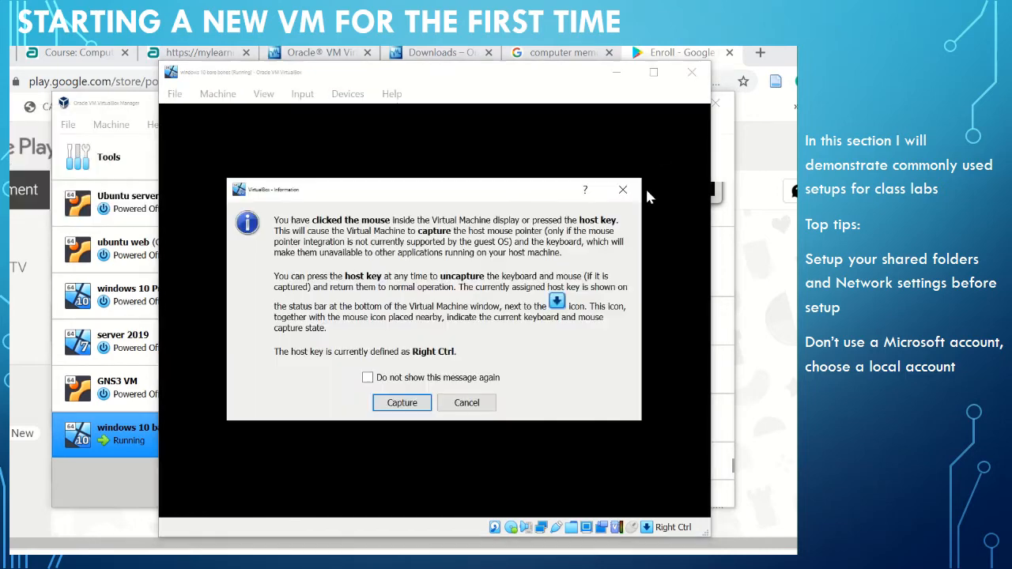
{"action": "left_click", "coordinate": [466, 402]}
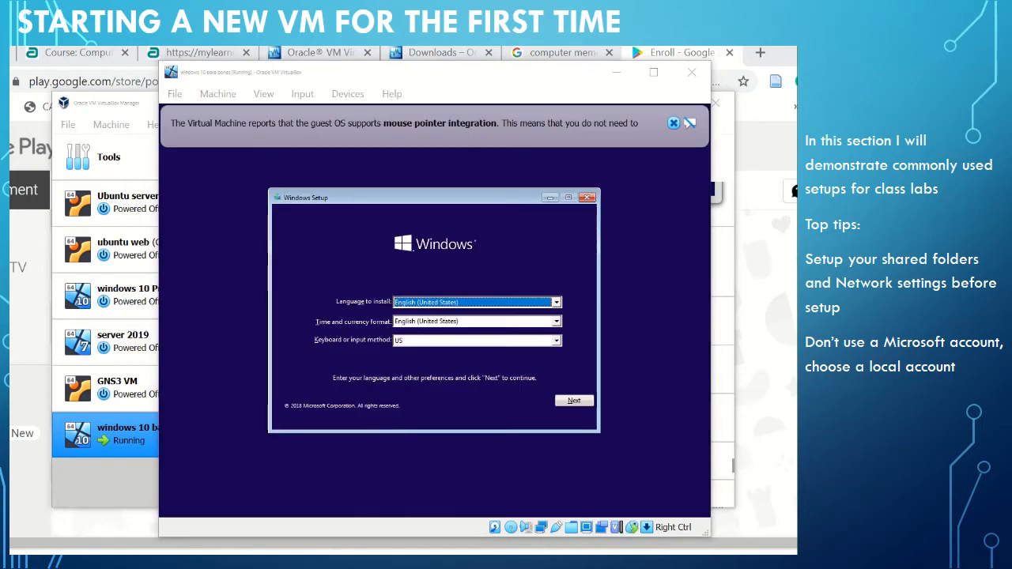
Set the time and currency format to English (United Kingdom) in Windows Setup and continue.
{"action": "left_click", "coordinate": [556, 322]}
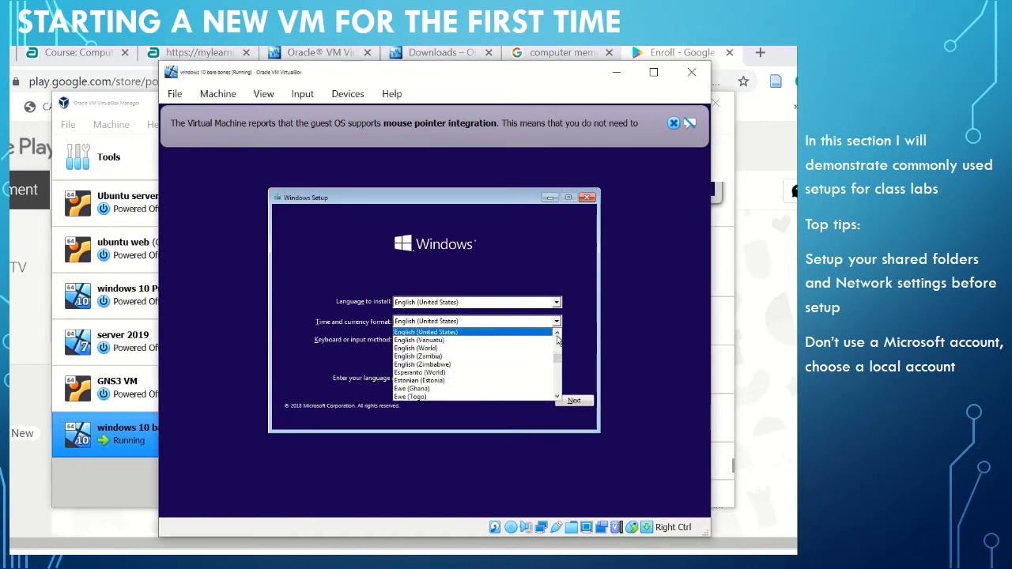
{"action": "left_click", "coordinate": [557, 335]}
{"action": "left_click", "coordinate": [557, 335]}
{"action": "left_click", "coordinate": [514, 332]}
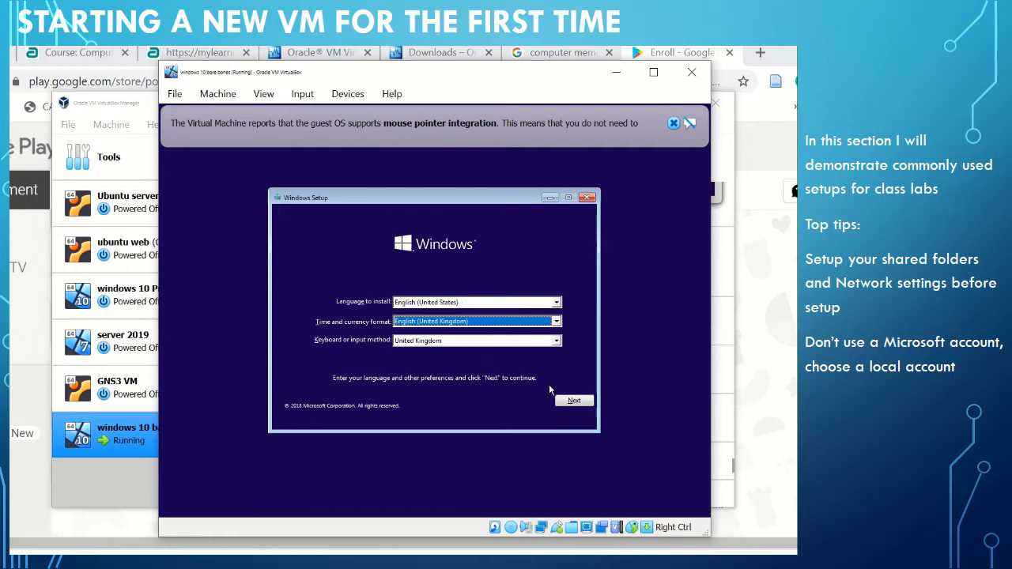
{"action": "left_click", "coordinate": [574, 401]}
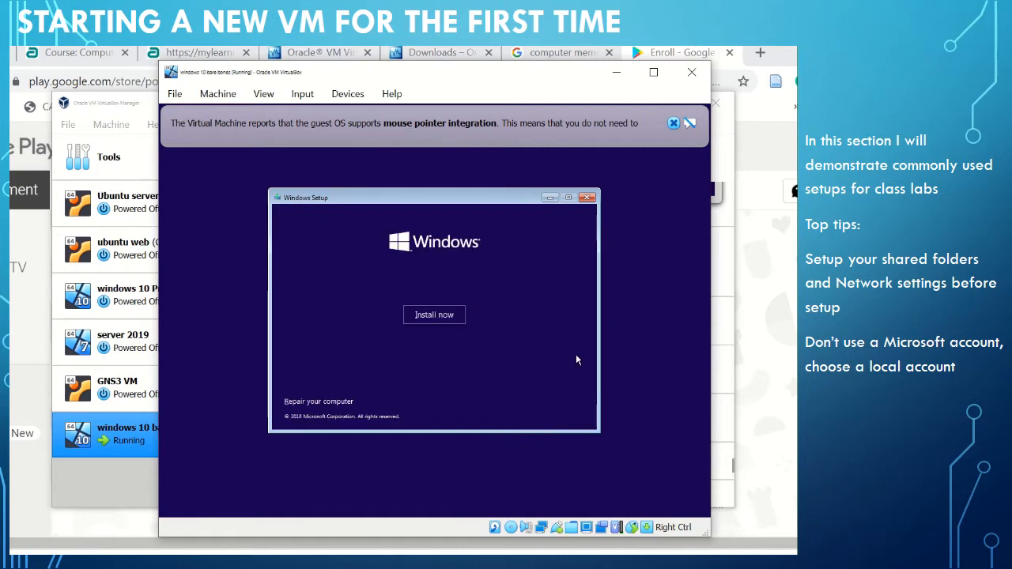
Start the Windows installation and choose Windows 10 Pro as the operating system, dismissing the mouse pointer integration notice.
{"action": "left_click", "coordinate": [435, 315]}
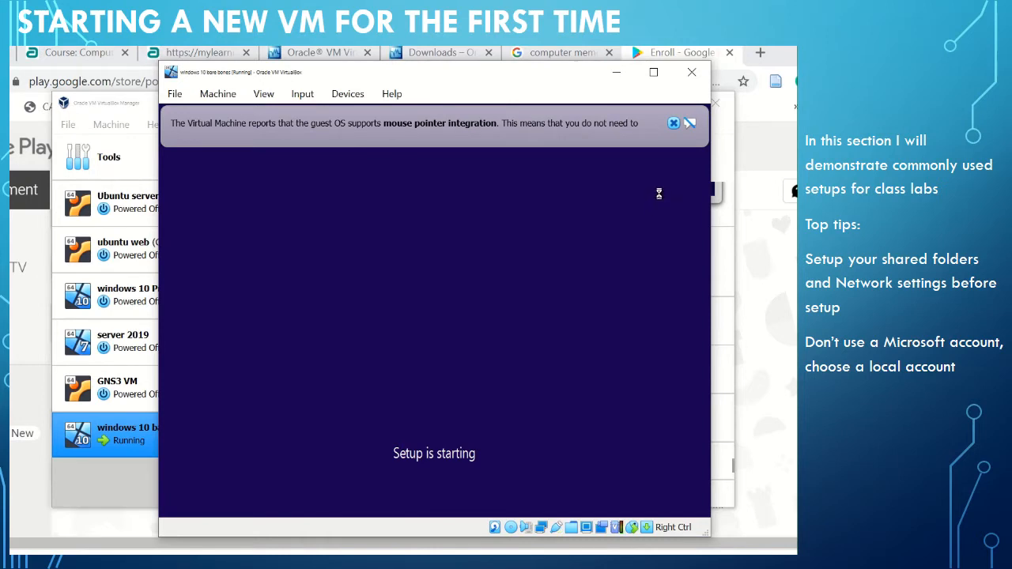
{"action": "left_click", "coordinate": [674, 125]}
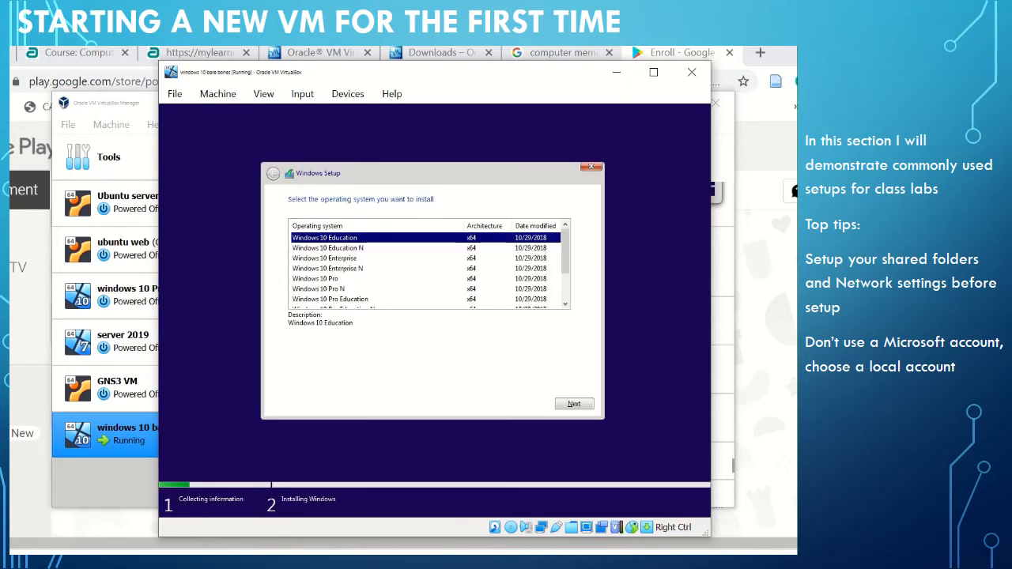
{"action": "left_click", "coordinate": [327, 281]}
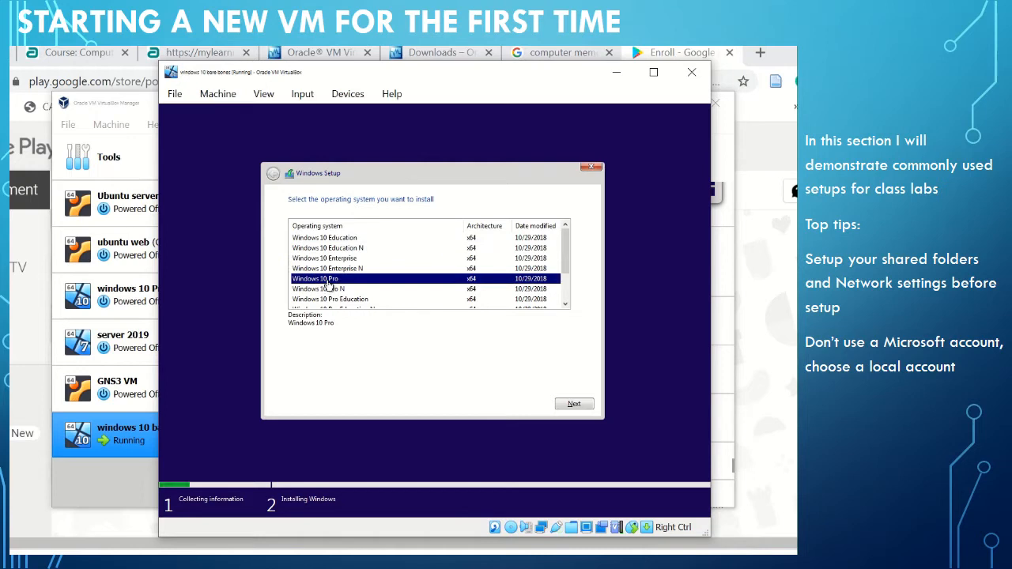
{"action": "left_click", "coordinate": [578, 405]}
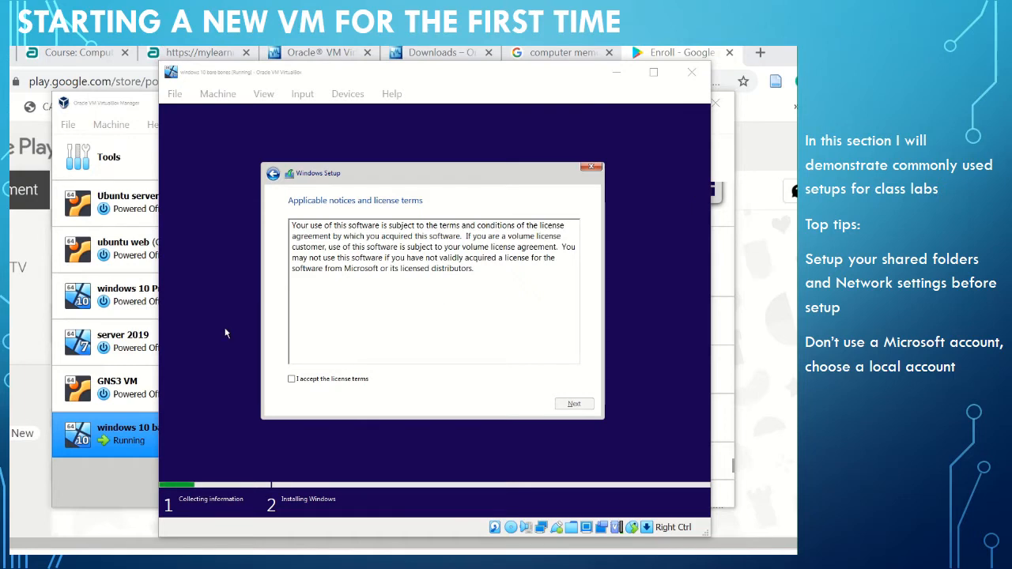
Accept the license terms and run a custom Windows-only installation on Drive 0 Unallocated Space.
{"action": "left_click", "coordinate": [291, 380]}
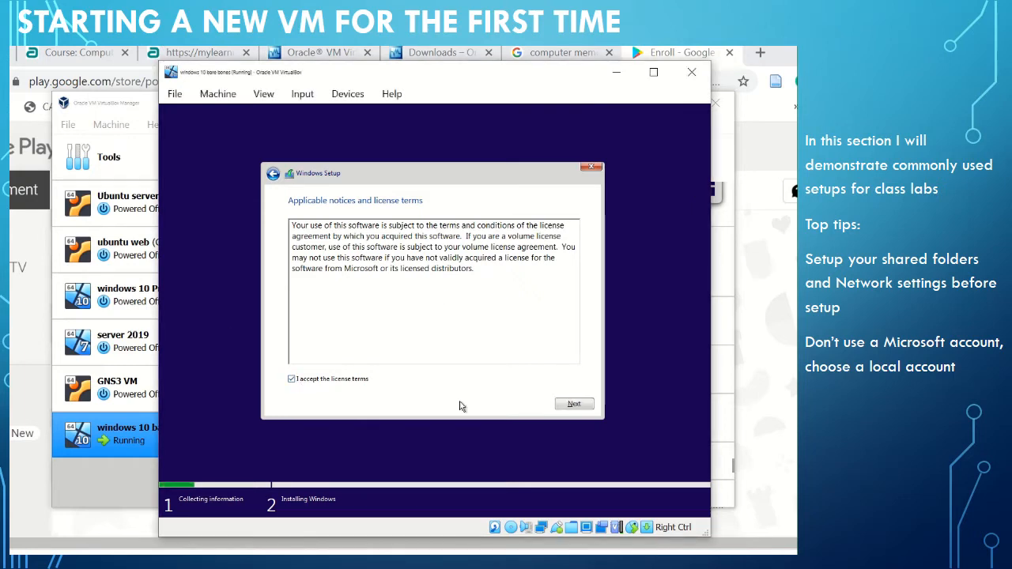
{"action": "left_click", "coordinate": [574, 405]}
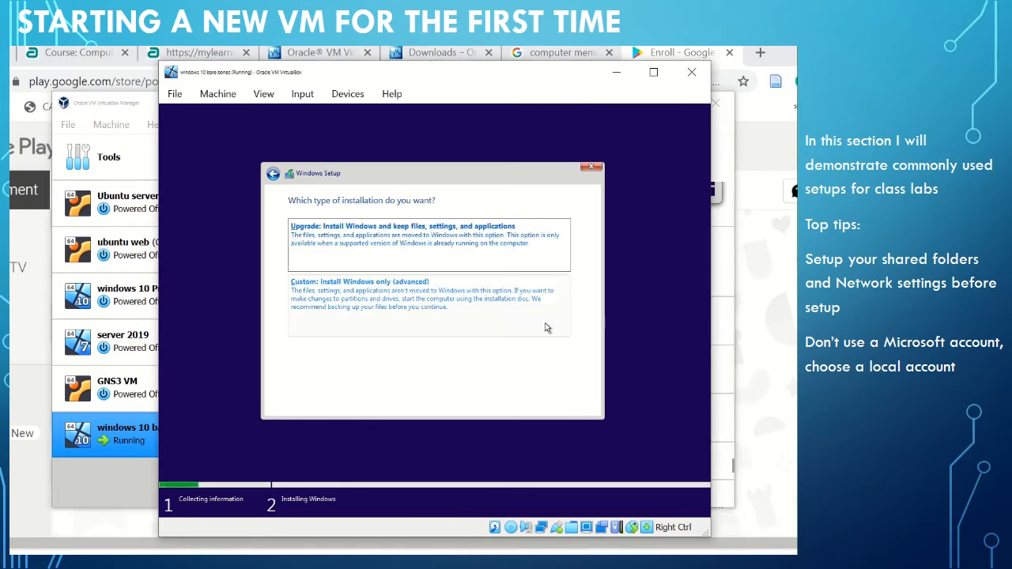
{"action": "left_click", "coordinate": [387, 310]}
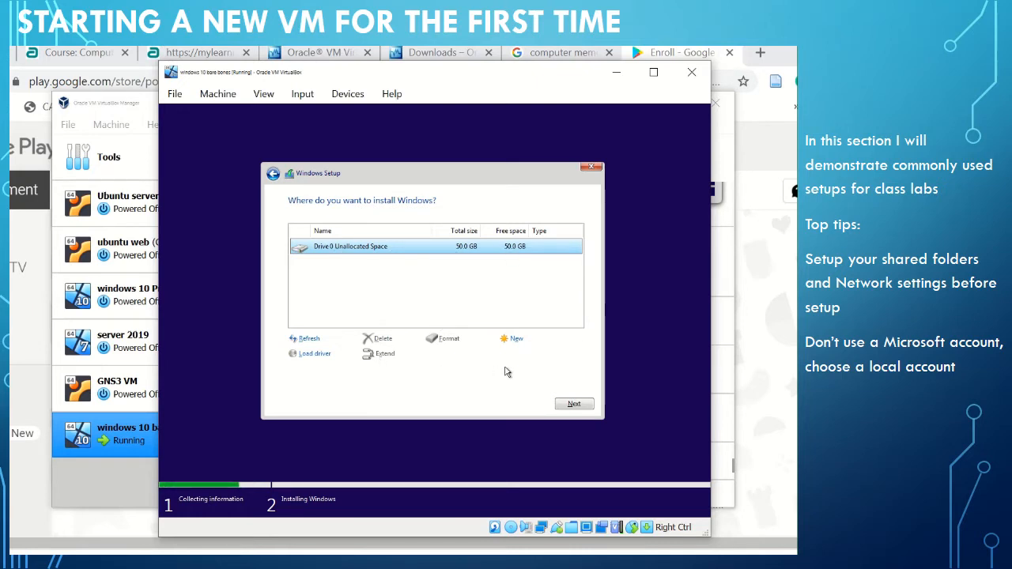
{"action": "left_click", "coordinate": [577, 404]}
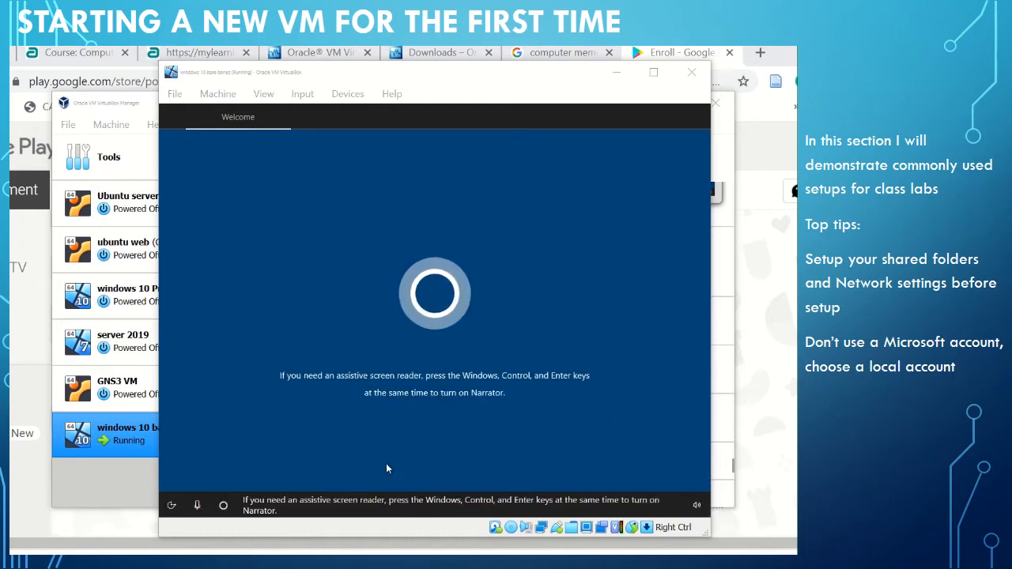
Turn off the setup assistant's microphone and confirm United Kingdom as the region.
{"action": "left_click", "coordinate": [197, 507]}
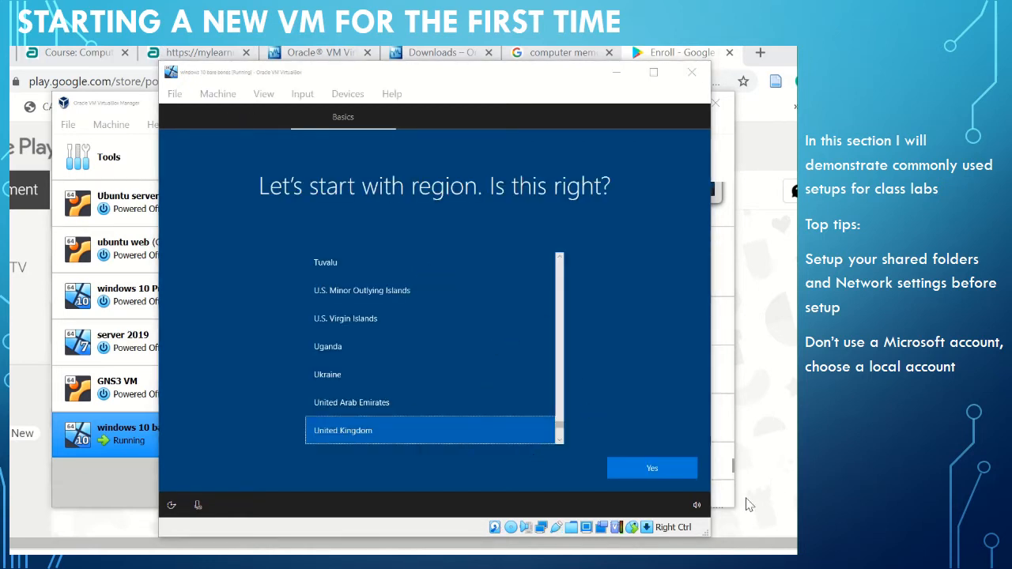
{"action": "left_click", "coordinate": [642, 470]}
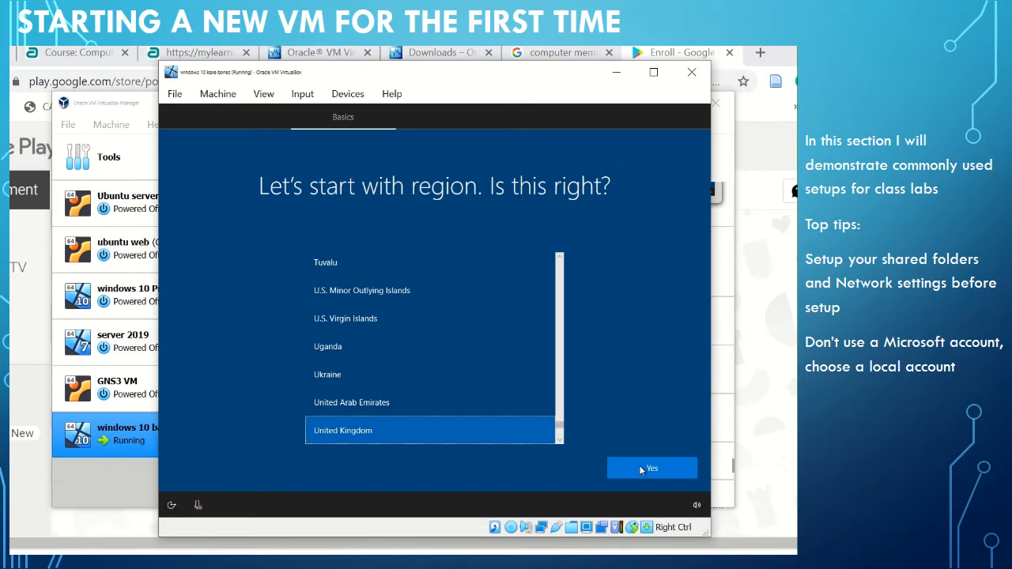
{"action": "left_click", "coordinate": [642, 471]}
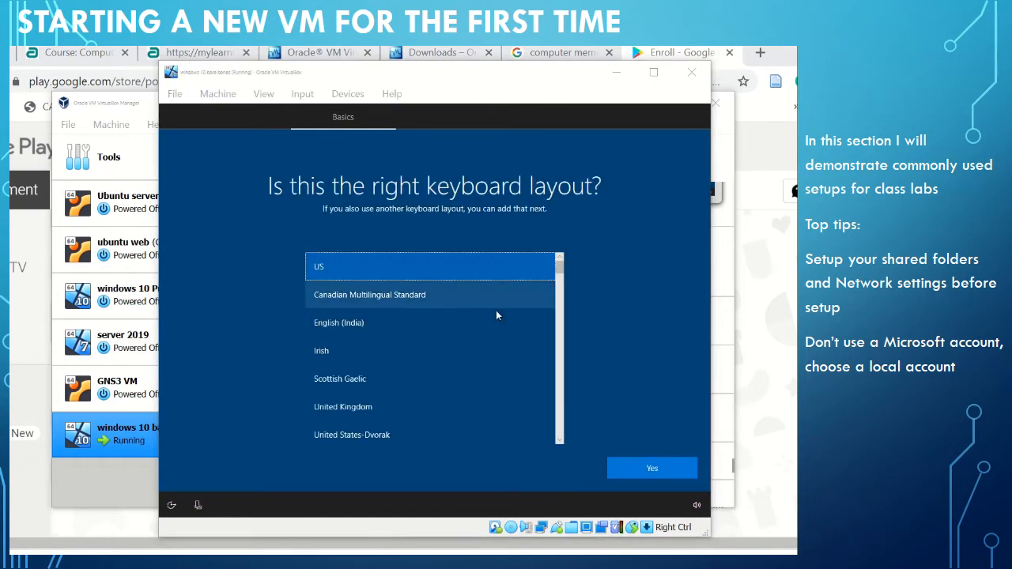
Set the keyboard layout to United Kingdom and skip adding a second layout.
{"action": "left_click", "coordinate": [457, 416]}
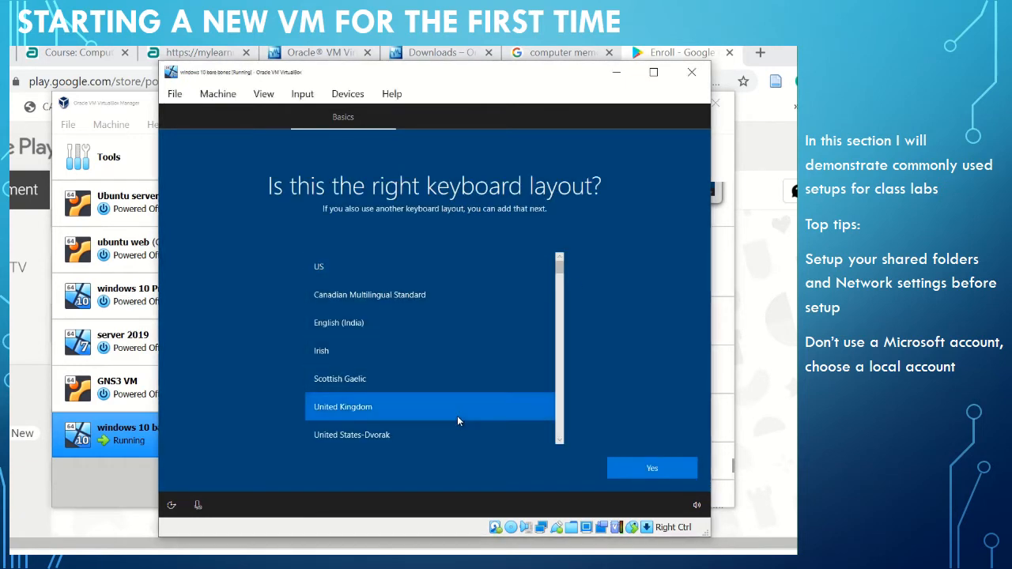
{"action": "left_click", "coordinate": [672, 471]}
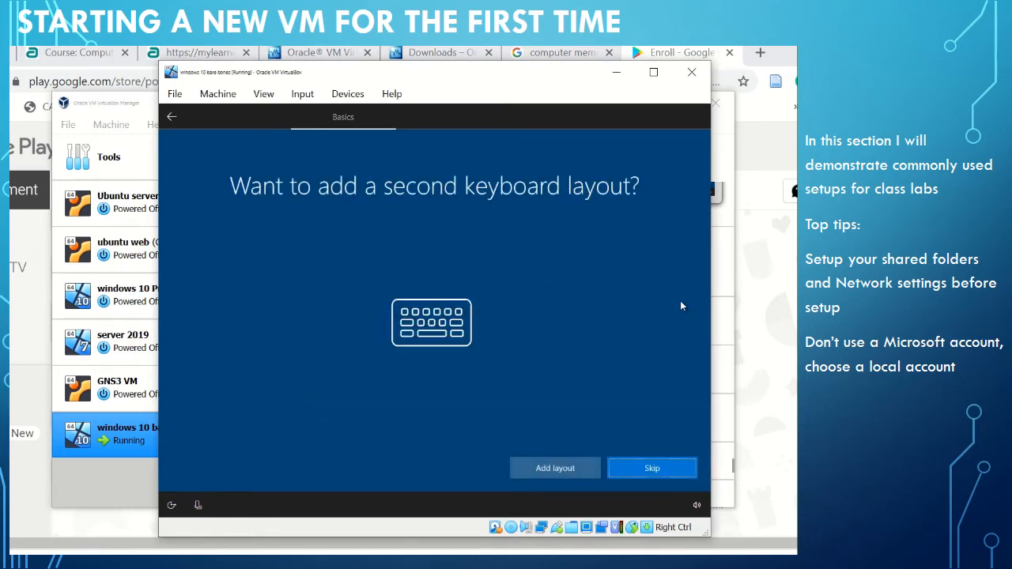
{"action": "left_click", "coordinate": [668, 472]}
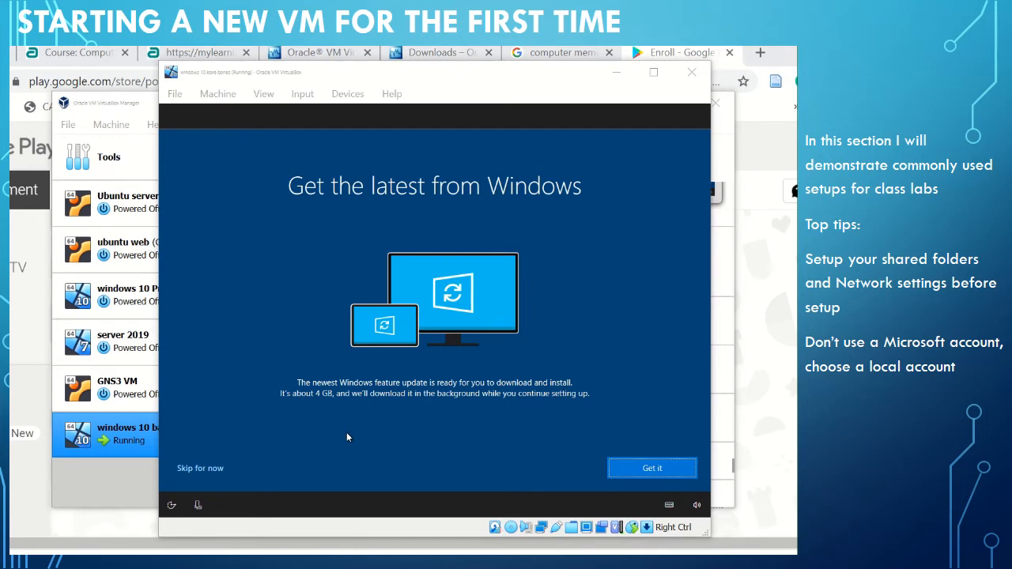
Skip the Windows feature update and choose set-up for personal use with an offline account.
{"action": "left_click", "coordinate": [202, 467]}
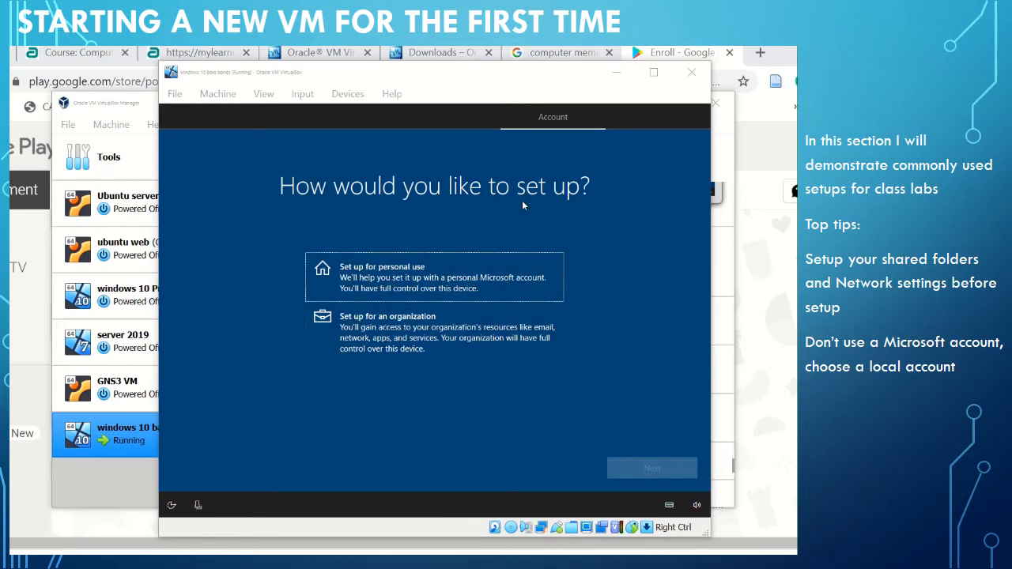
{"action": "left_click", "coordinate": [492, 282]}
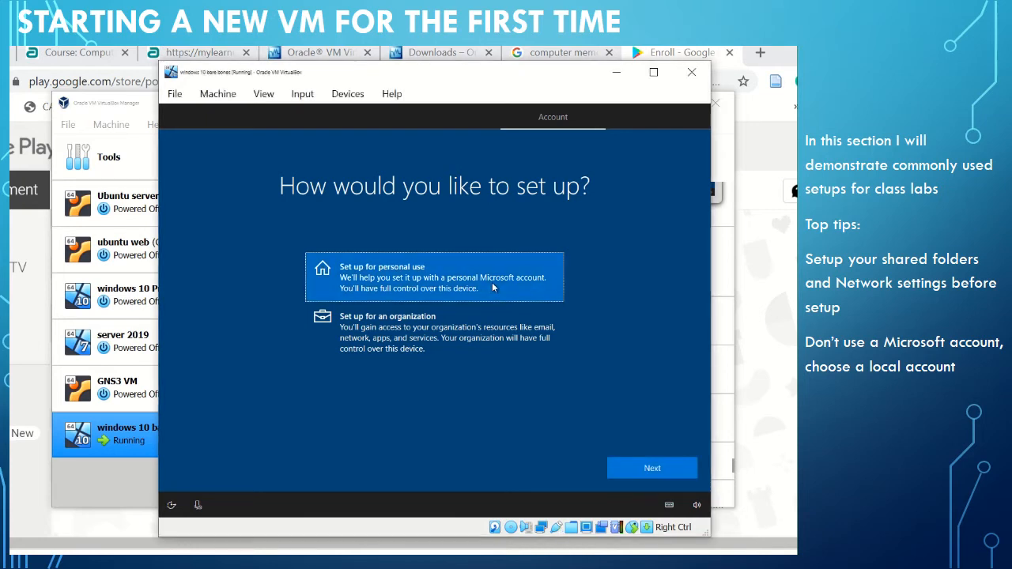
{"action": "left_click", "coordinate": [650, 467]}
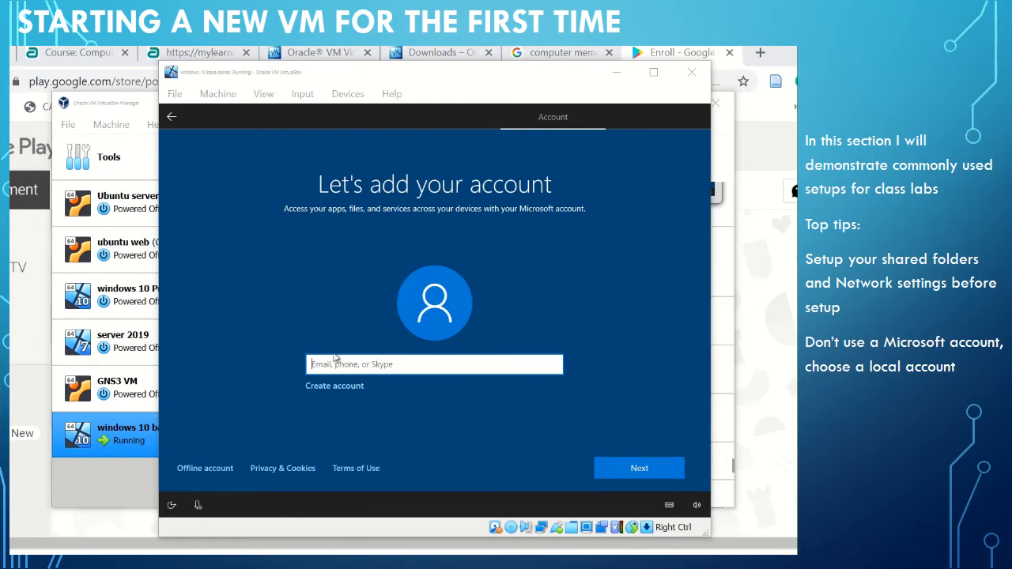
{"action": "left_click", "coordinate": [208, 469]}
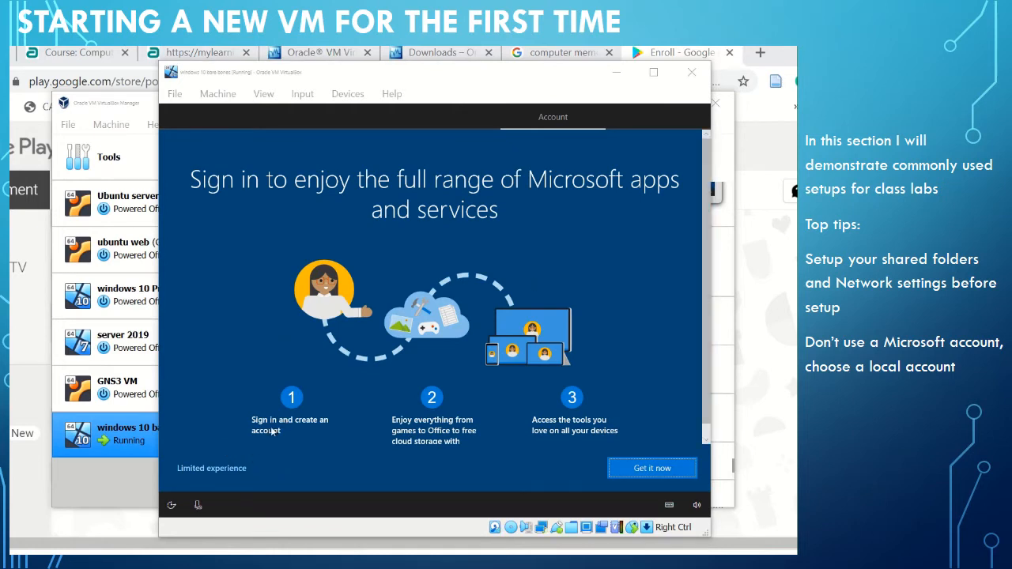
Continue with the limited experience and name the local account Student.
{"action": "left_click", "coordinate": [232, 470]}
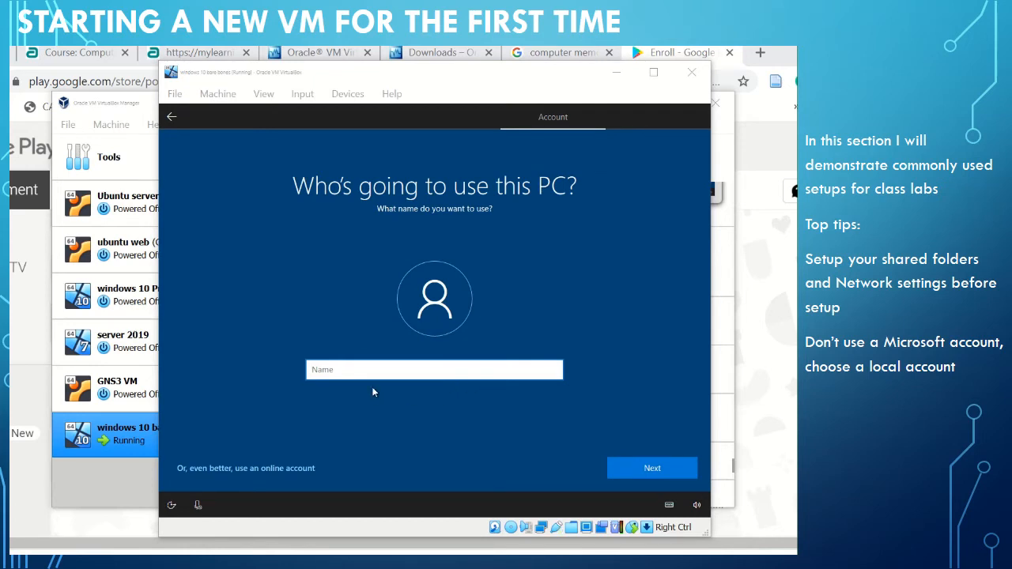
{"action": "left_click", "coordinate": [383, 370]}
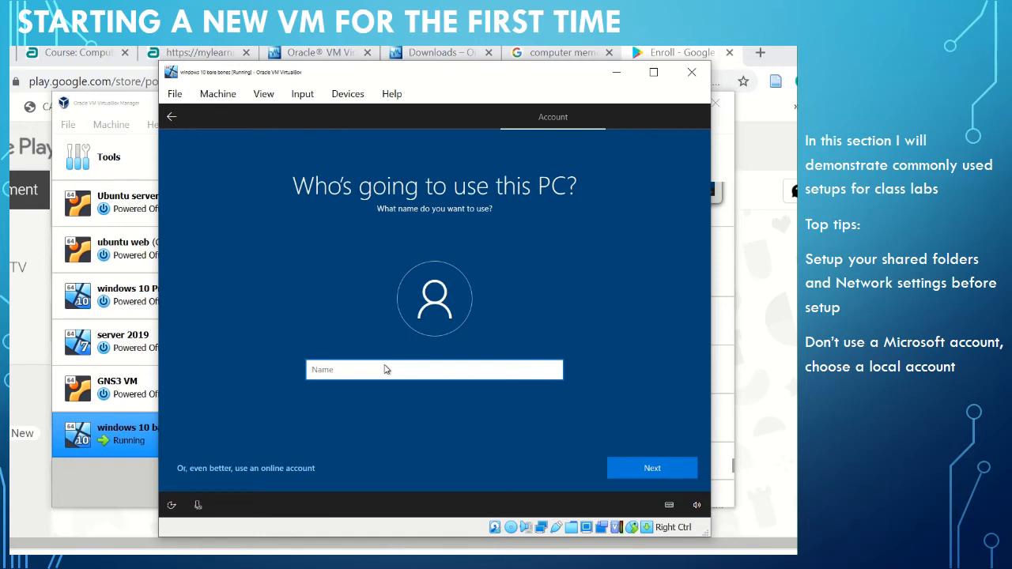
{"action": "type", "text": "Student"}
{"action": "double_click", "coordinate": [324, 375]}
{"action": "type", "text": "Student"}
{"action": "left_click", "coordinate": [640, 468]}
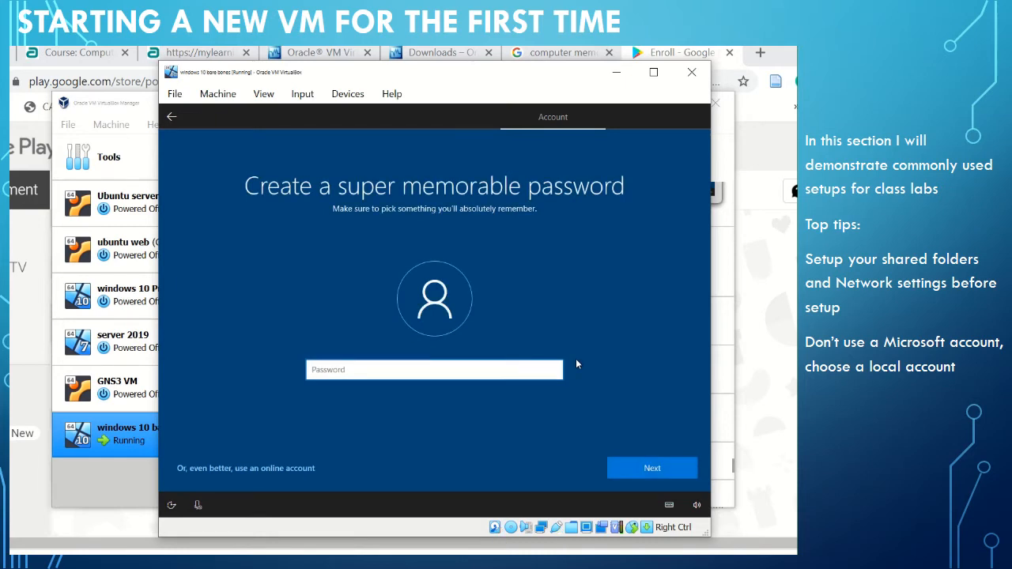
Enter the account password for the local user, reveal it to check it, and submit it.
{"action": "type", "text": "P"}
{"action": "type", "text": "ass"}
{"action": "type", "text": "word"}
{"action": "type", "text": "1"}
{"action": "left_click", "coordinate": [554, 373]}
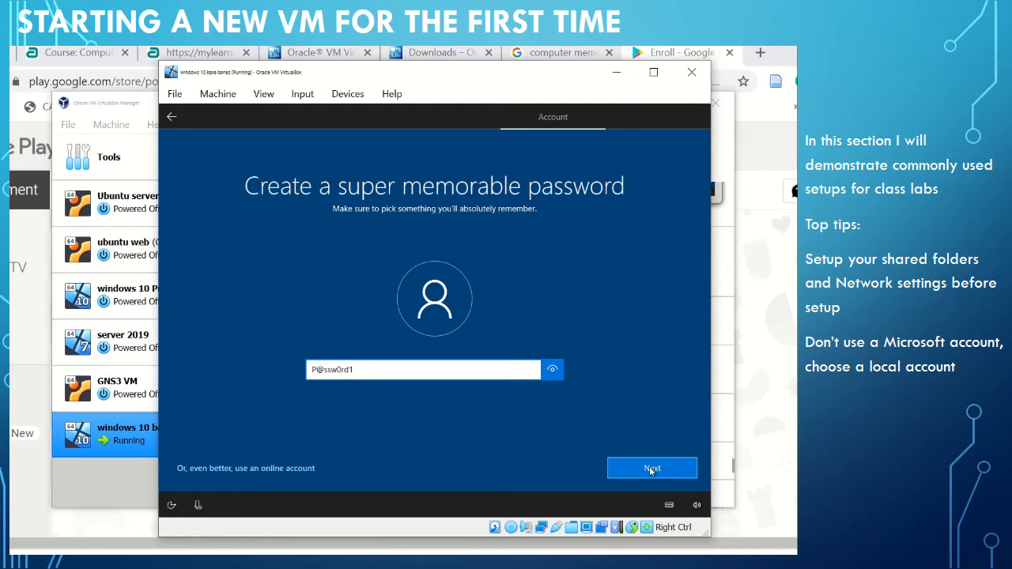
{"action": "left_click", "coordinate": [650, 470]}
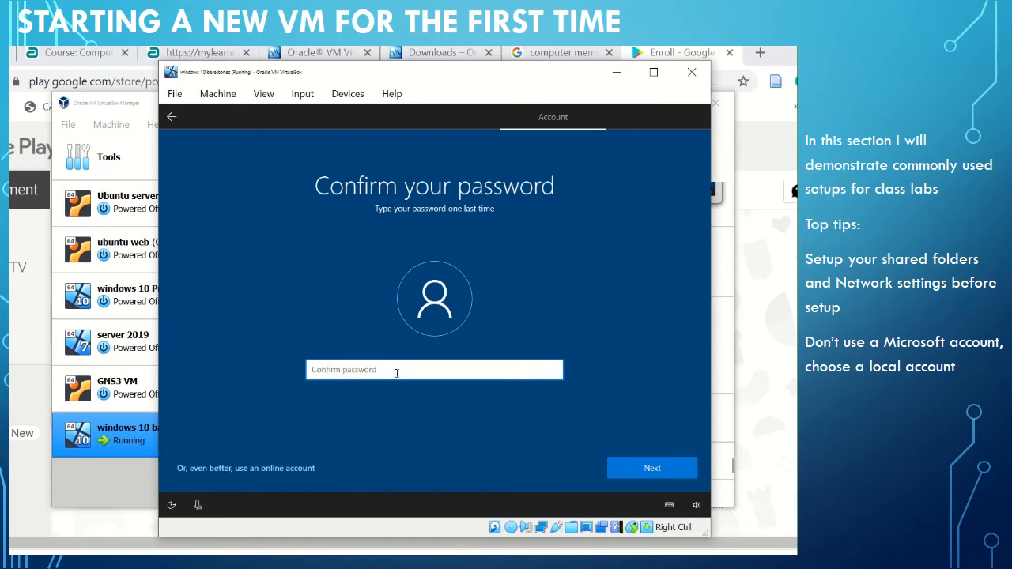
Re-enter the account password in the confirmation field, check it, and submit it.
{"action": "type", "text": "P"}
{"action": "type", "text": "assw"}
{"action": "type", "text": "ord1"}
{"action": "left_click", "coordinate": [552, 371]}
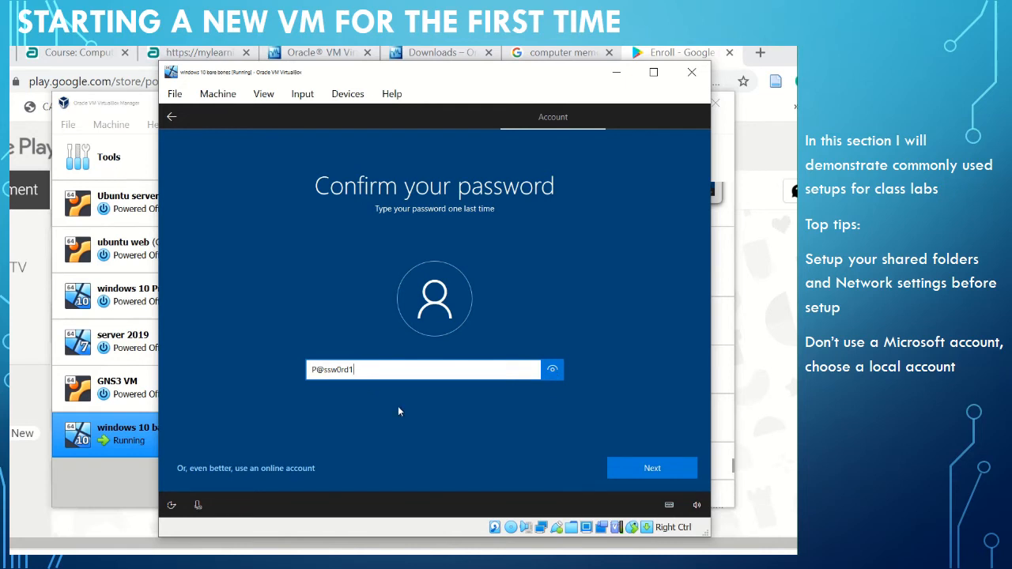
{"action": "left_click", "coordinate": [641, 469]}
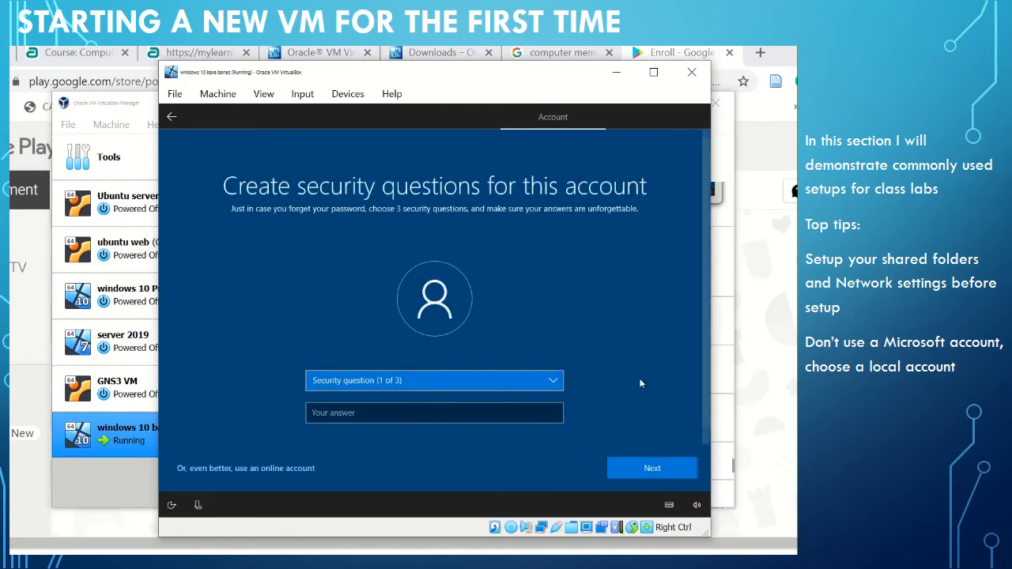
Set the first security question to "What was your first pet's name?" and submit the security answer.
{"action": "left_click", "coordinate": [445, 381]}
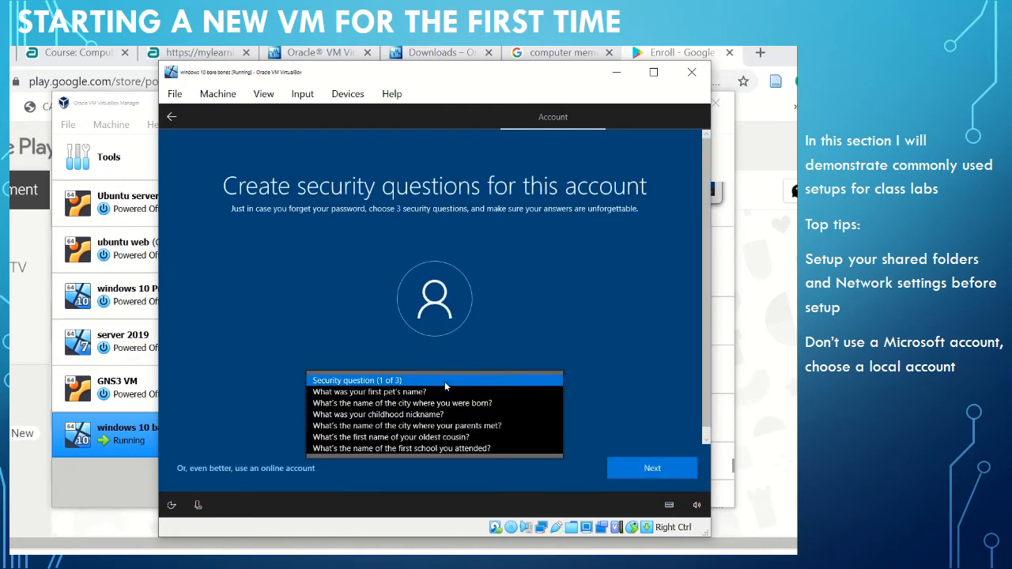
{"action": "left_click", "coordinate": [434, 392]}
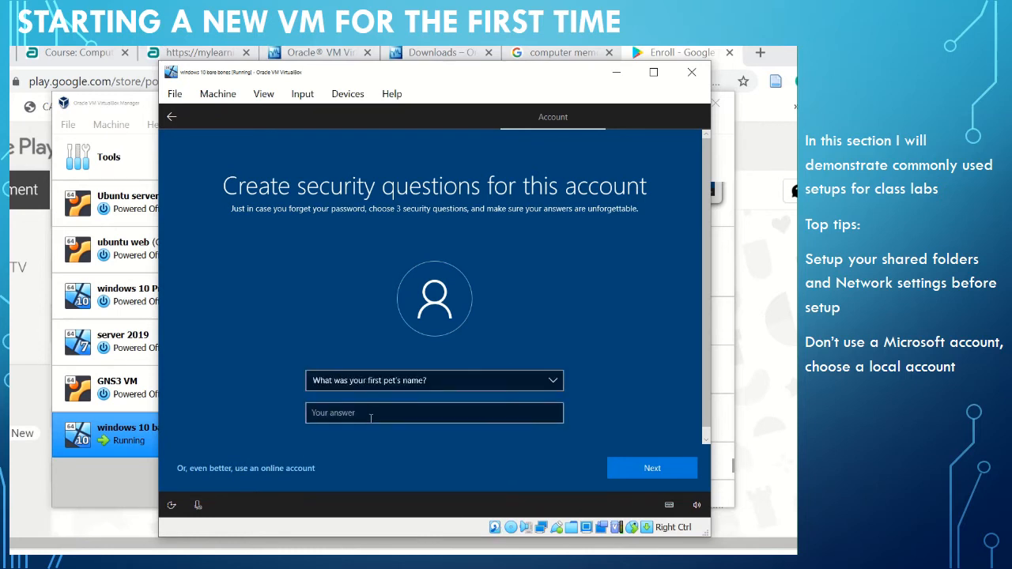
{"action": "left_click", "coordinate": [376, 418]}
{"action": "type", "text": "P"}
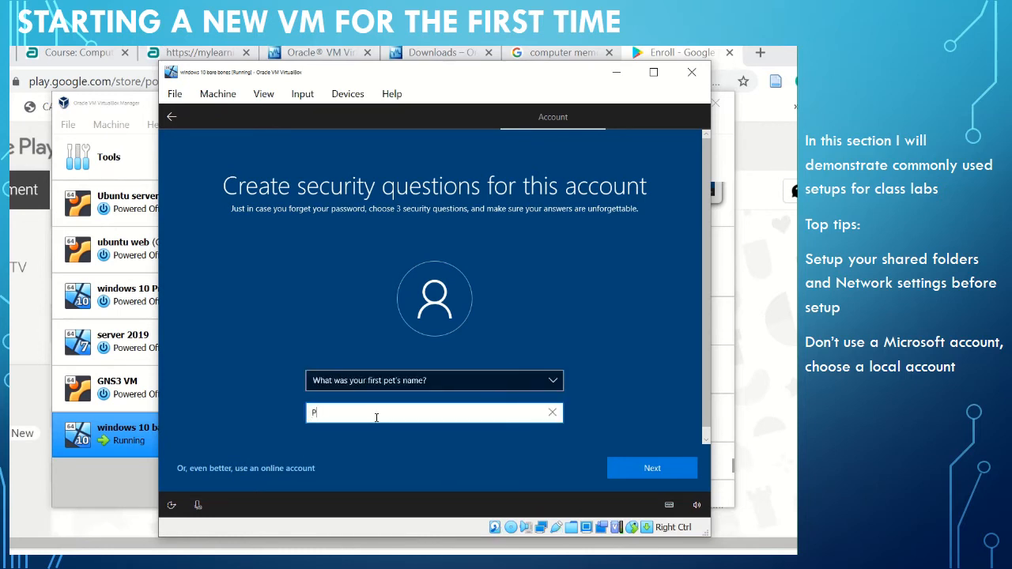
{"action": "key", "text": "BackSpace"}
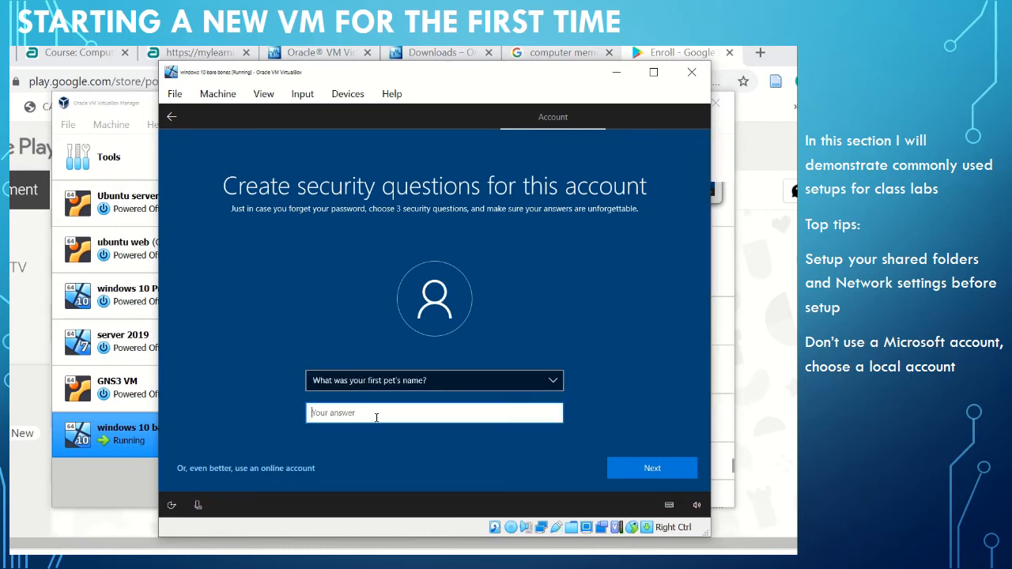
{"action": "type", "text": "password"}
{"action": "left_click", "coordinate": [650, 469]}
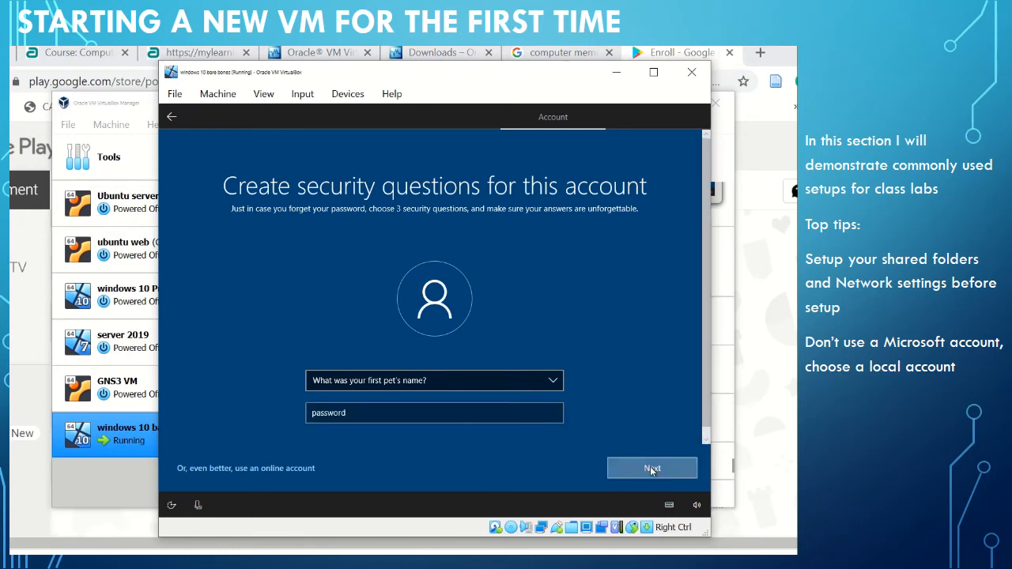
Set the second security question to "What's the name of the city where you were born?" and submit the security answer.
{"action": "left_click", "coordinate": [510, 385]}
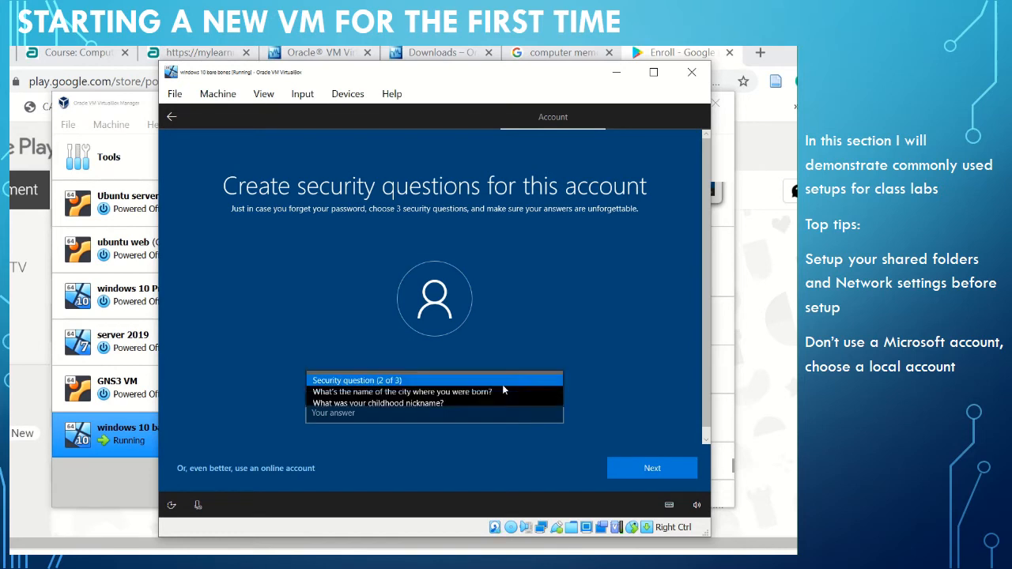
{"action": "left_click", "coordinate": [469, 396]}
{"action": "left_click", "coordinate": [403, 418]}
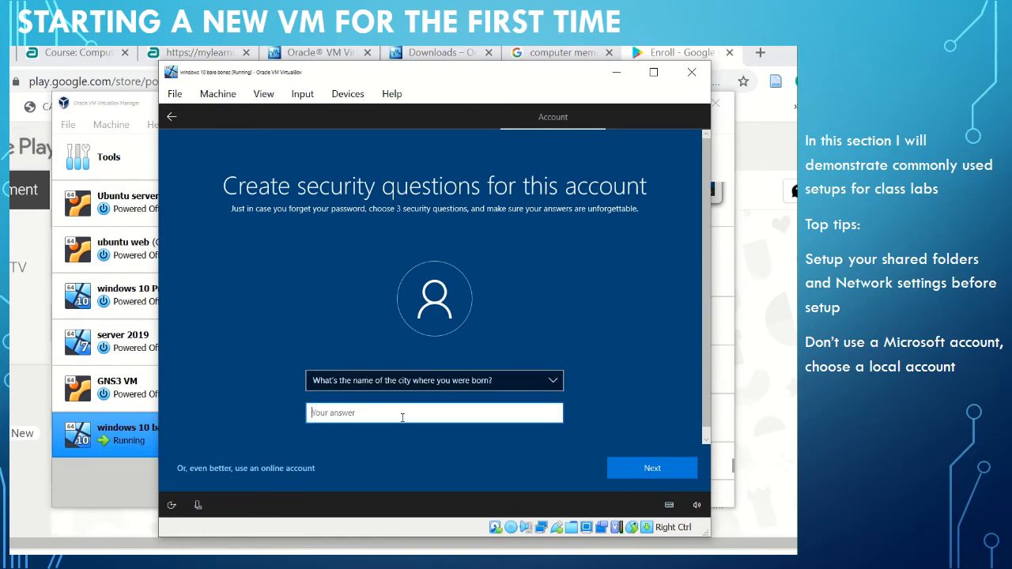
{"action": "type", "text": "password"}
{"action": "left_click", "coordinate": [634, 469]}
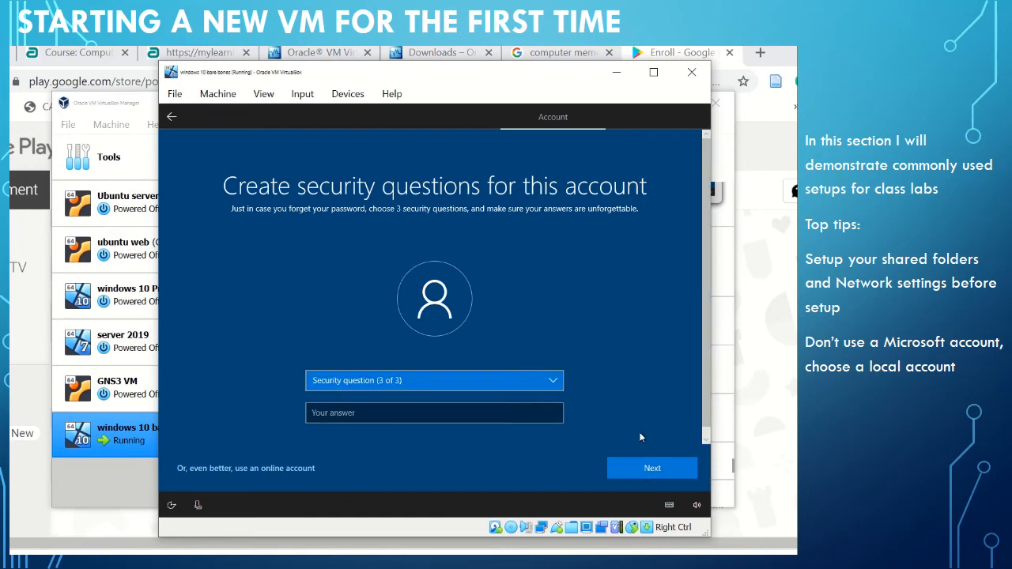
Set the third security question to "What was your childhood nickname?" and submit the security answer.
{"action": "left_click", "coordinate": [563, 382]}
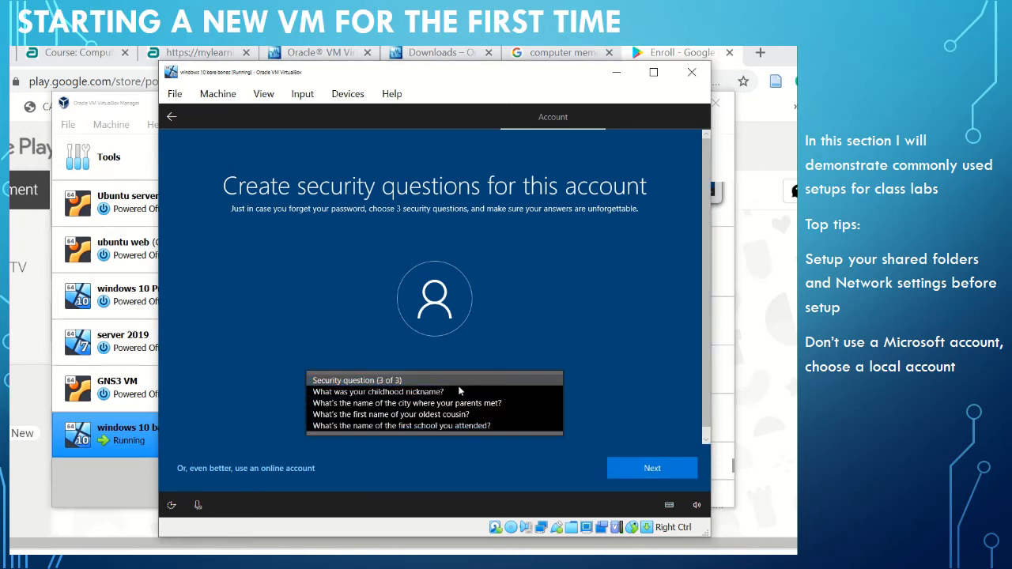
{"action": "left_click", "coordinate": [364, 393]}
{"action": "left_click", "coordinate": [353, 414]}
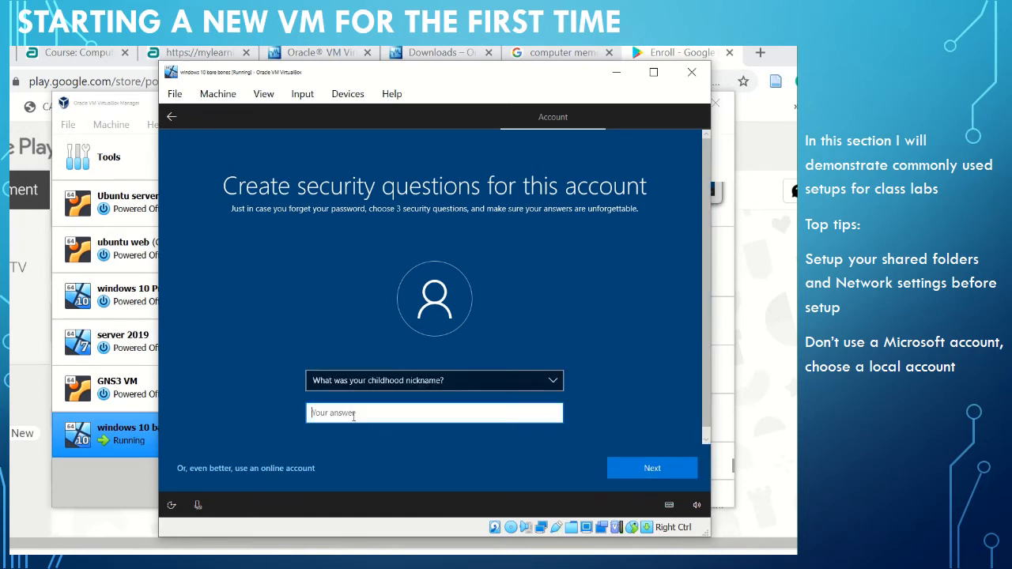
{"action": "type", "text": "password"}
{"action": "left_click", "coordinate": [645, 469]}
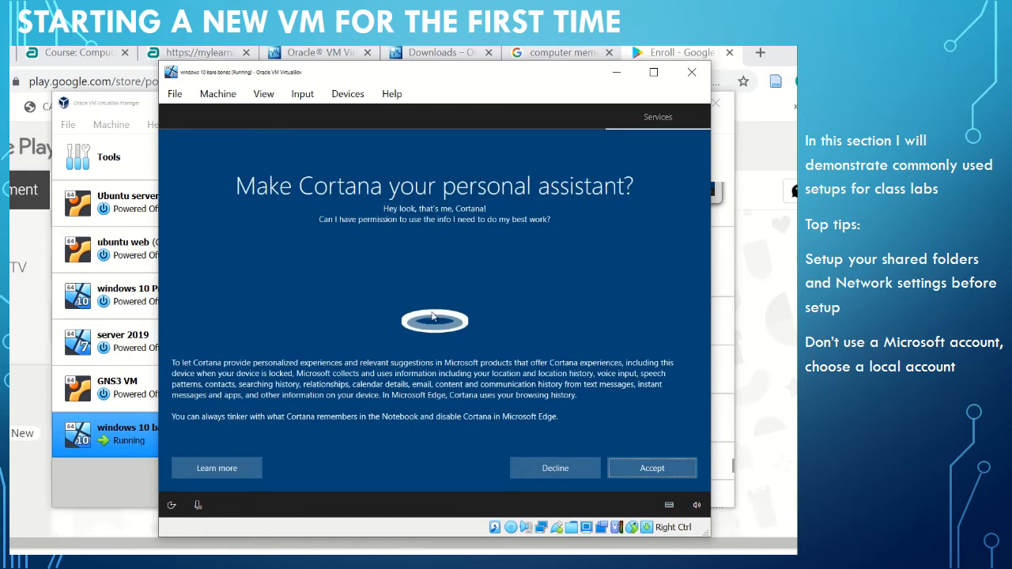
Decline the optional Cortana, activity history and online speech recognition services.
{"action": "left_click", "coordinate": [564, 468]}
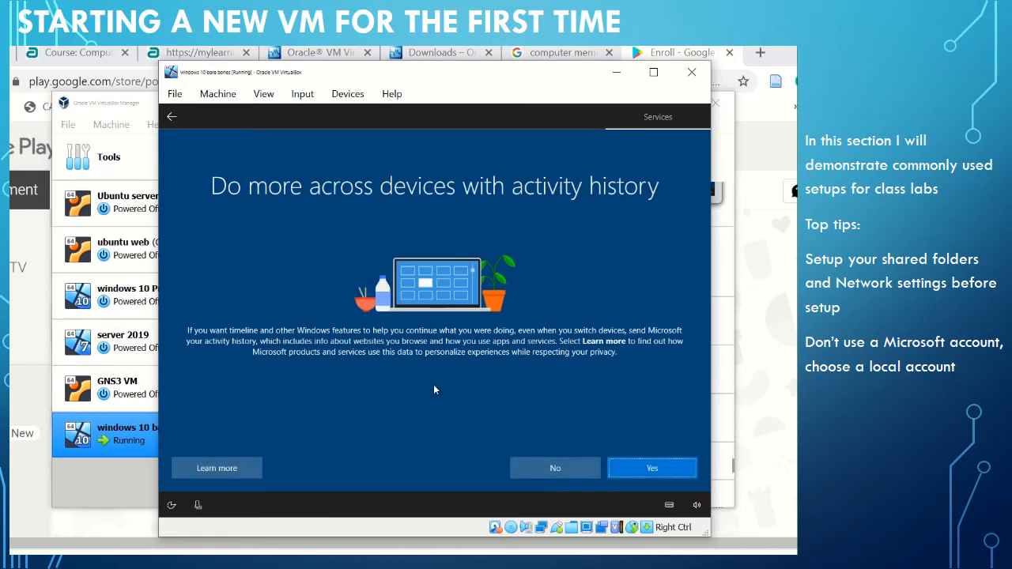
{"action": "left_click", "coordinate": [550, 470]}
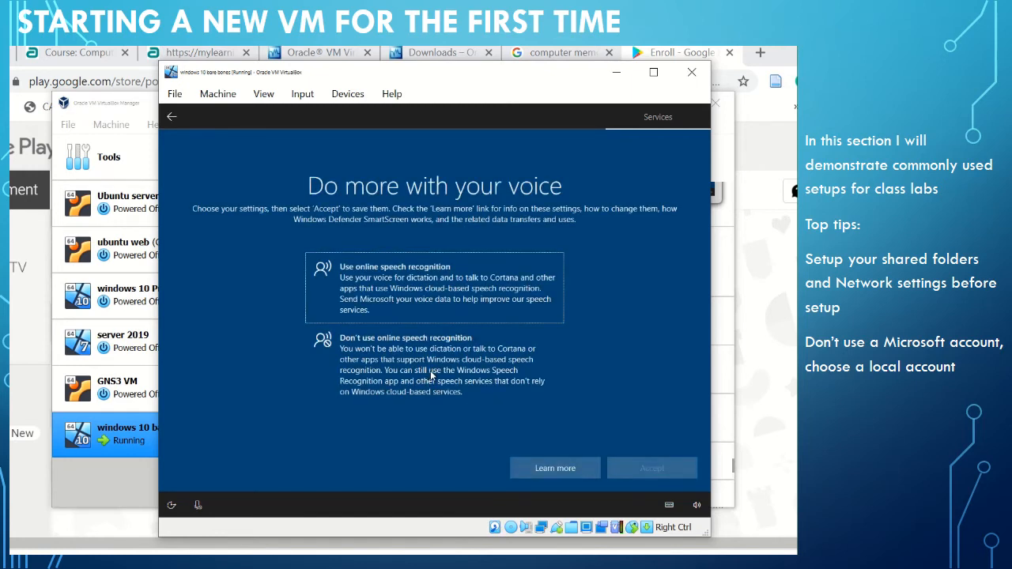
{"action": "left_click", "coordinate": [388, 372]}
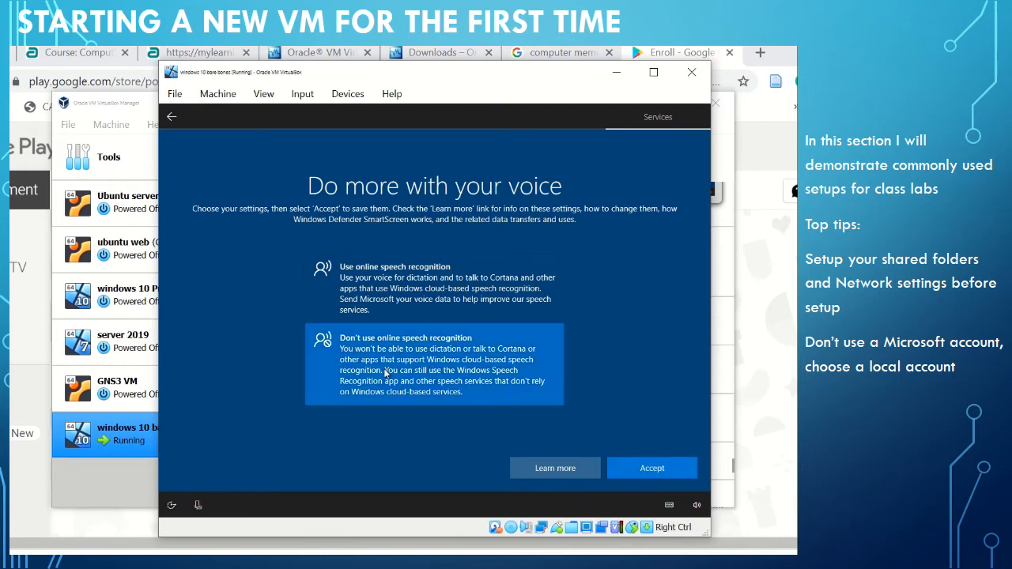
{"action": "left_click", "coordinate": [647, 468]}
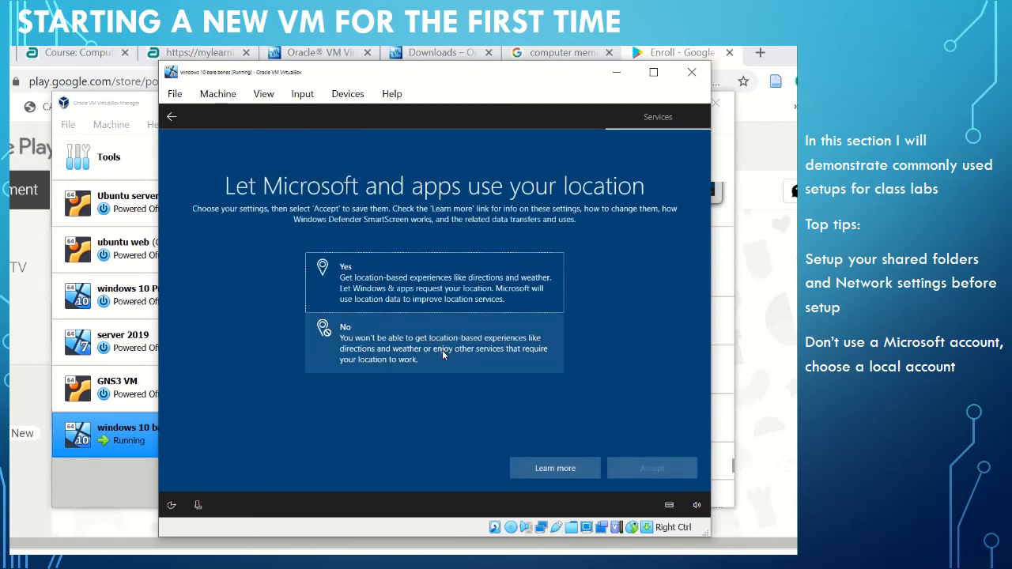
Refuse location access for Microsoft and apps, and choose No for Find my device.
{"action": "left_click", "coordinate": [442, 350]}
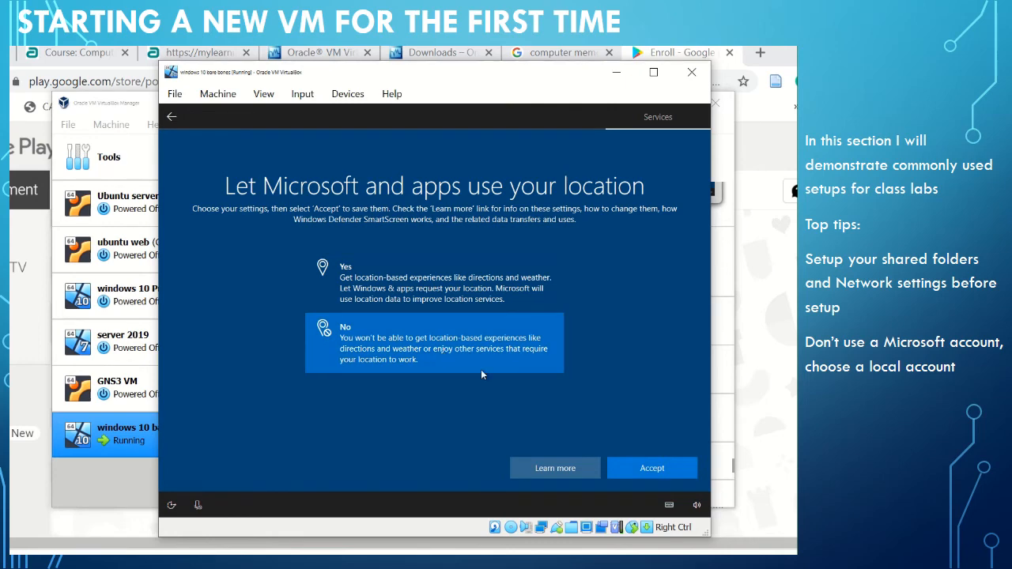
{"action": "left_click", "coordinate": [639, 468]}
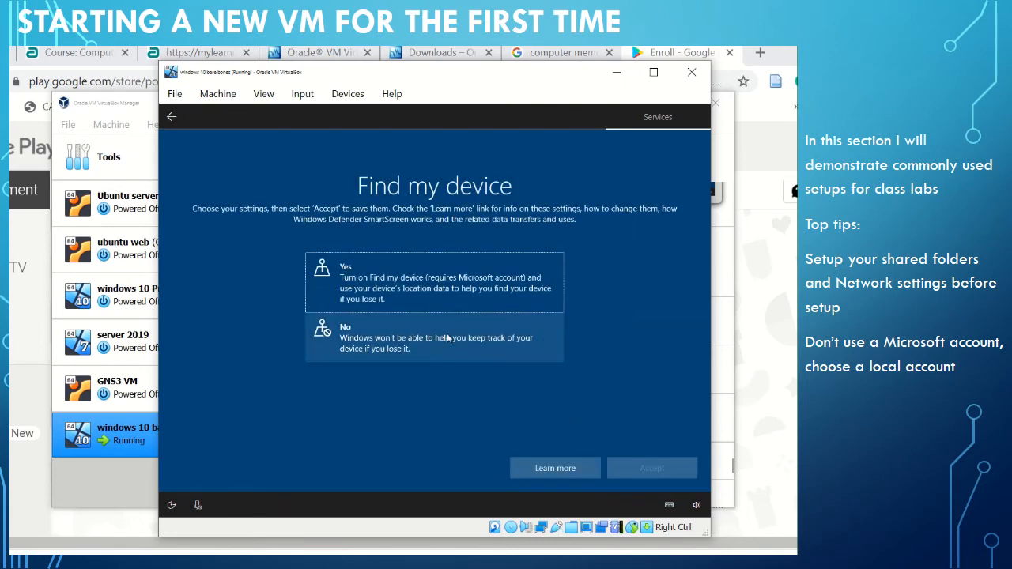
{"action": "left_click", "coordinate": [445, 337]}
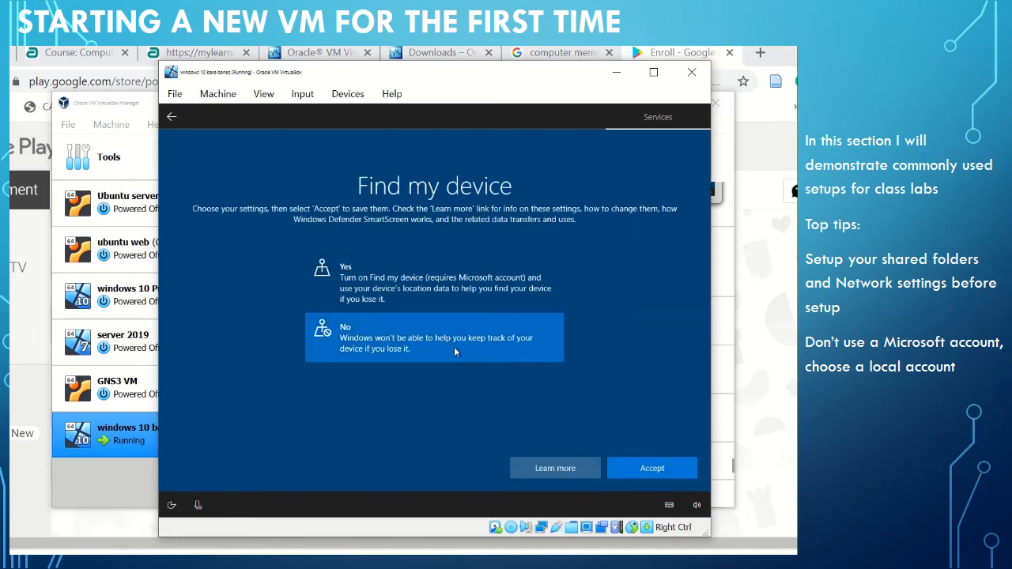
{"action": "left_click", "coordinate": [675, 472]}
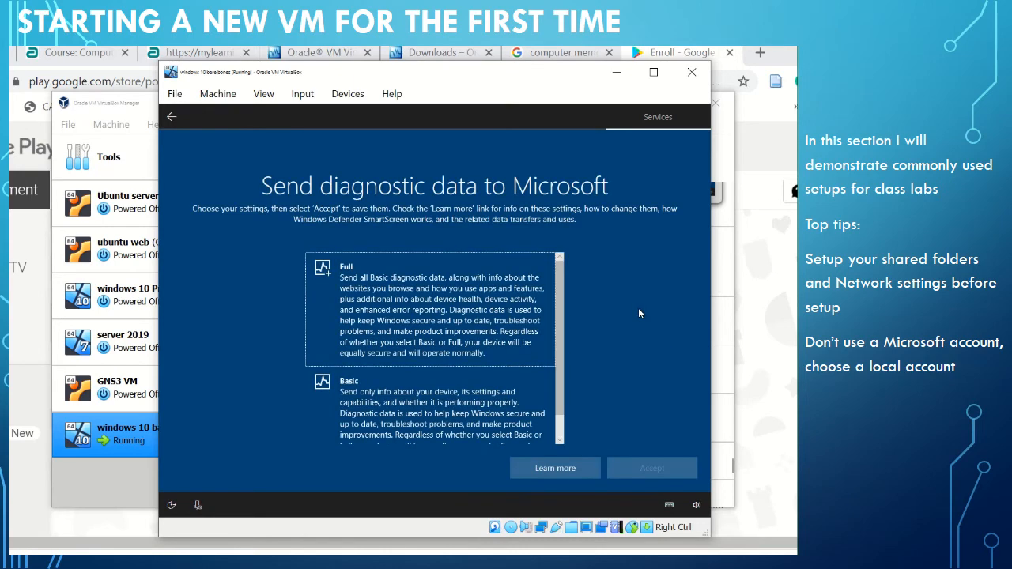
Limit the diagnostic data sent to Microsoft to Basic and choose No for improving inking and typing.
{"action": "left_click_drag", "start_coordinate": [559, 359], "coordinate": [556, 335]}
{"action": "left_click", "coordinate": [453, 417]}
{"action": "left_click", "coordinate": [652, 470]}
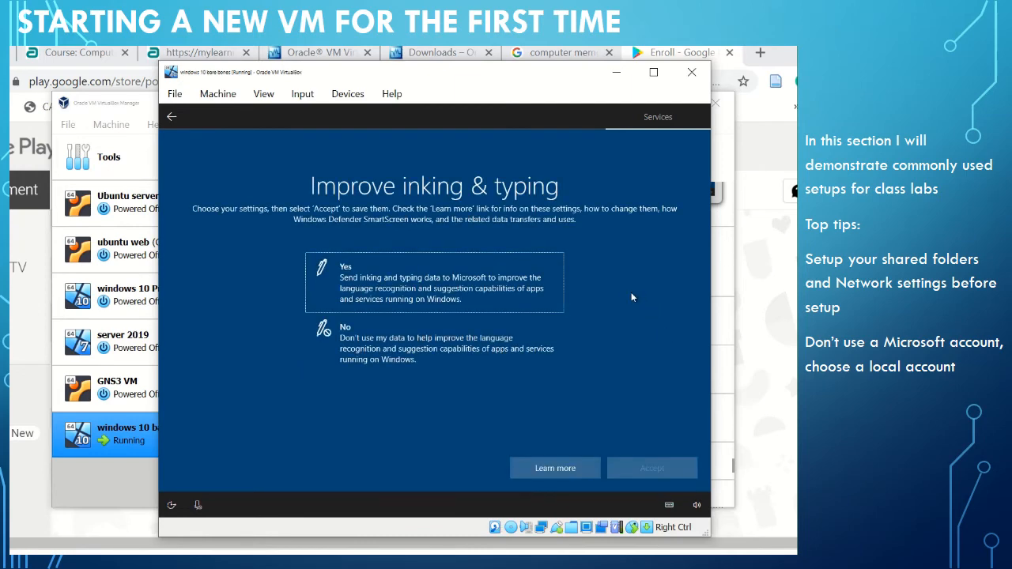
{"action": "left_click", "coordinate": [447, 346]}
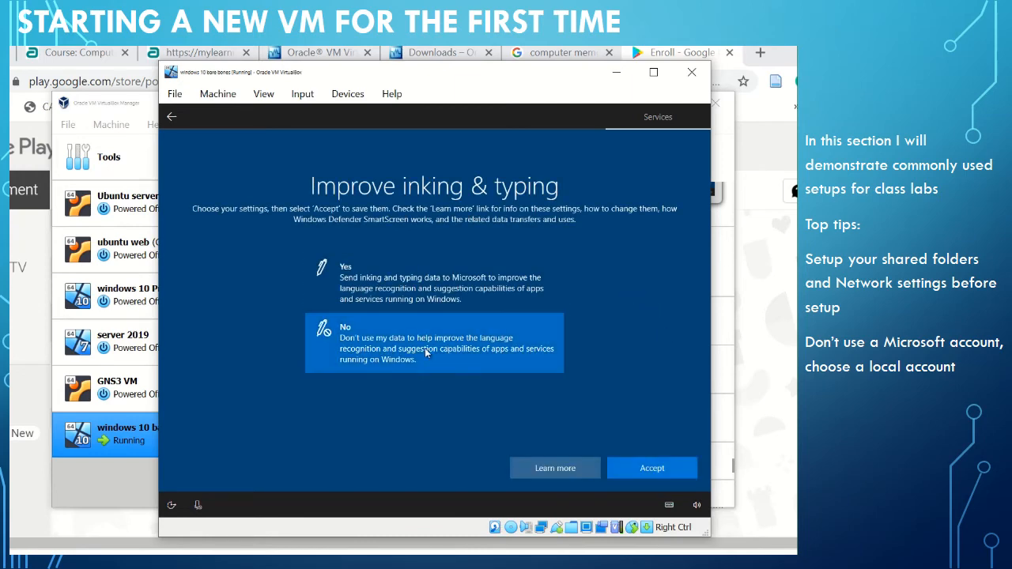
{"action": "left_click", "coordinate": [673, 467]}
Choose No for tailored experiences with diagnostic data and for letting apps use the advertising ID.
{"action": "left_click", "coordinate": [352, 359]}
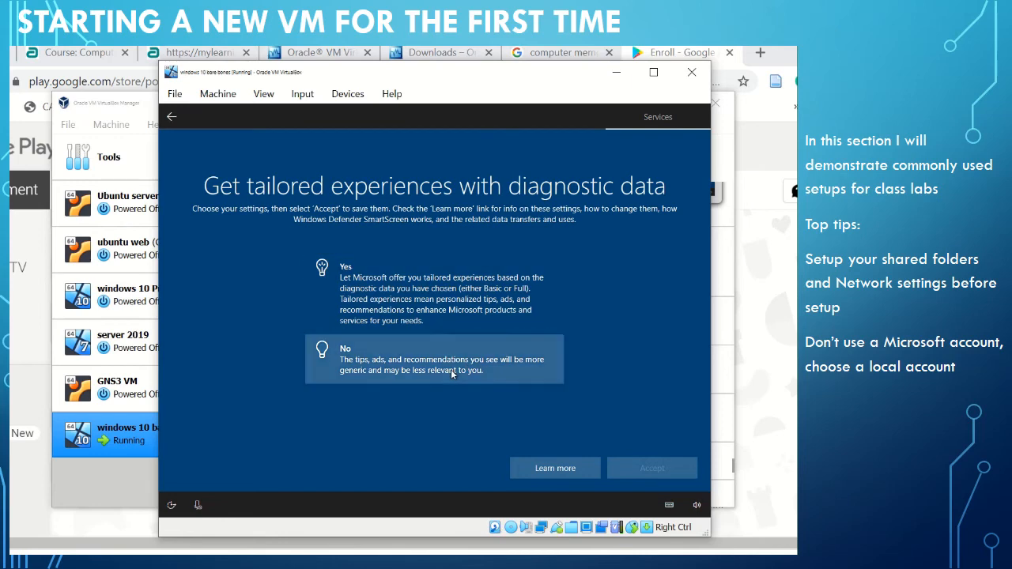
{"action": "left_click", "coordinate": [664, 475]}
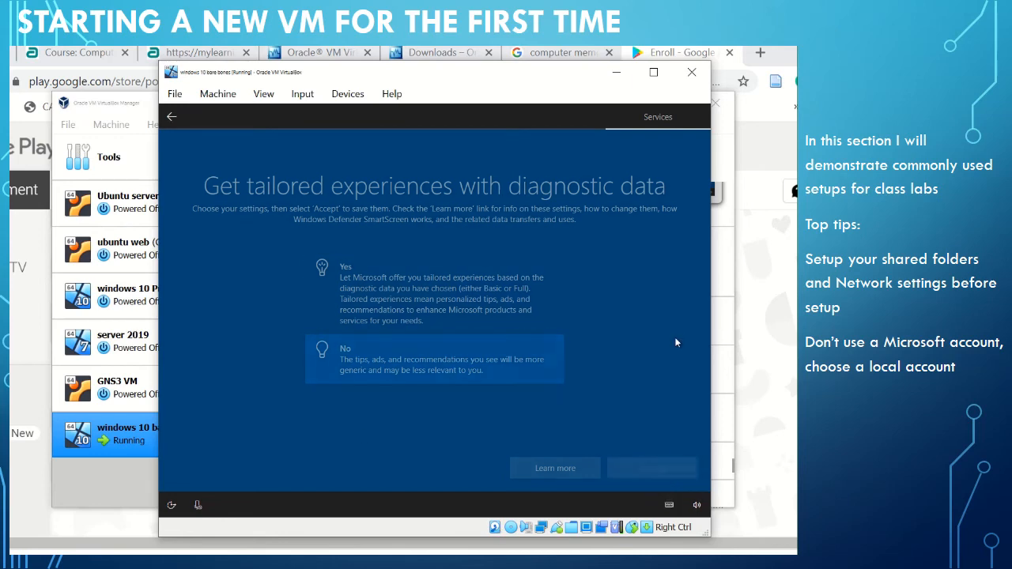
{"action": "left_click", "coordinate": [463, 352]}
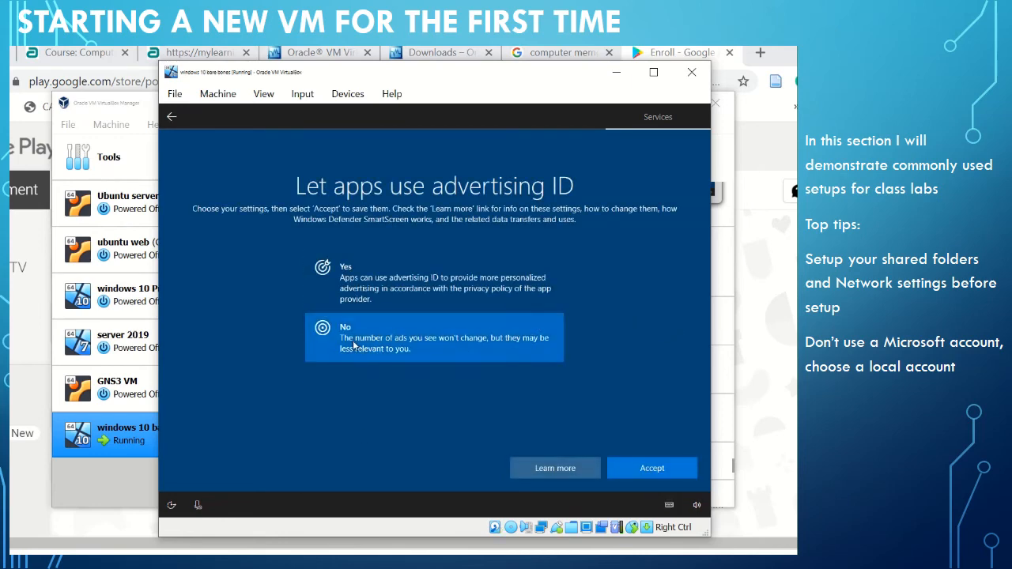
{"action": "left_click", "coordinate": [652, 469]}
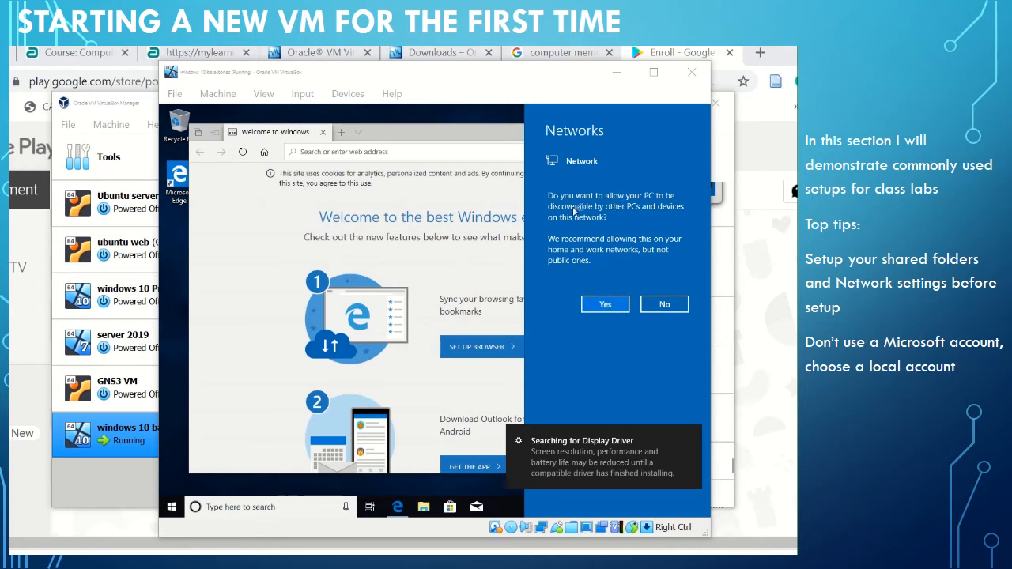
Allow the PC to be discoverable on the network and open the browser set-up page from Edge's welcome page.
{"action": "left_click", "coordinate": [613, 309]}
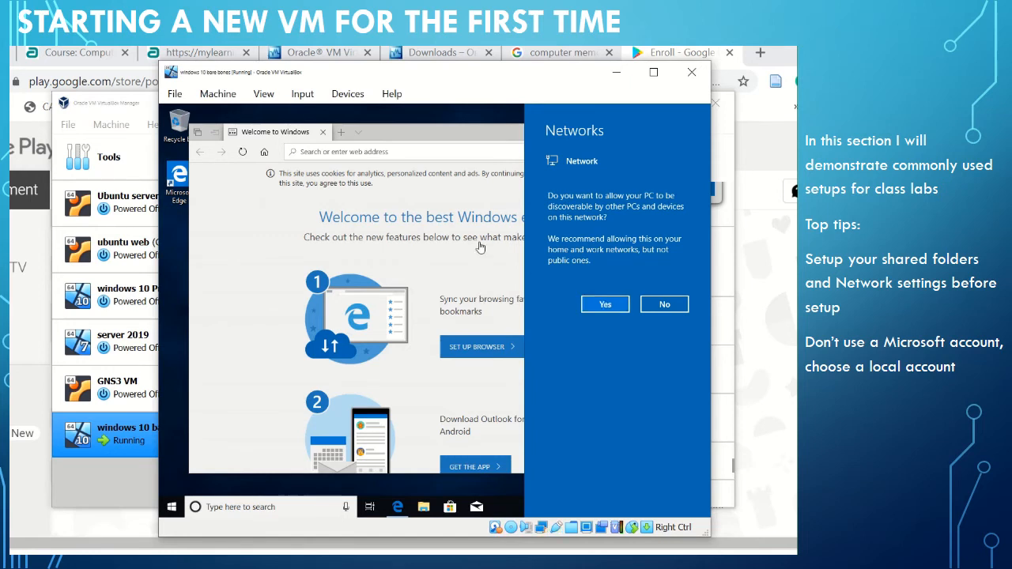
{"action": "left_click", "coordinate": [487, 353]}
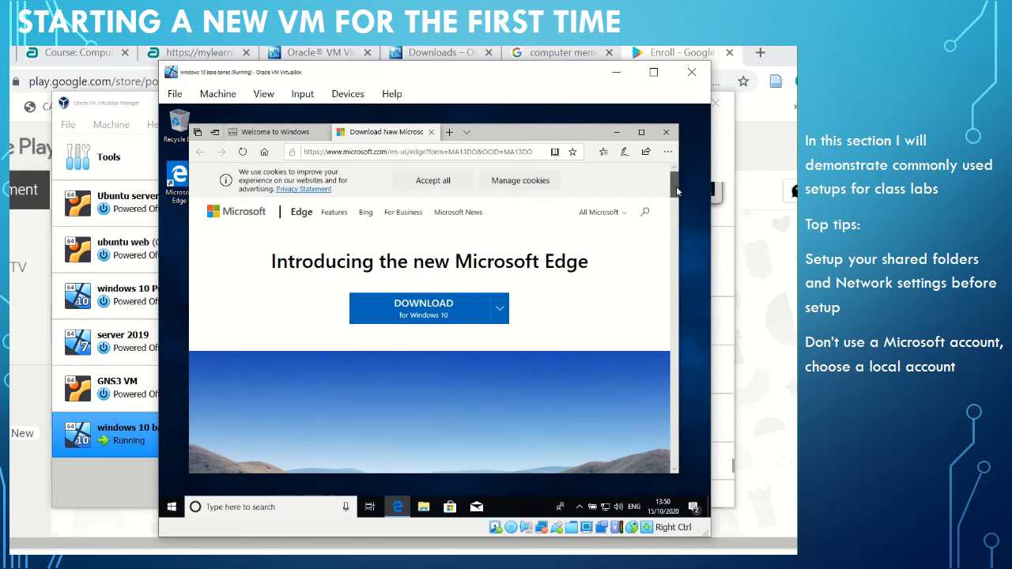
Download the new Microsoft Edge for Windows 10, run its setup, allow it to make changes and close the browser window.
{"action": "scroll", "coordinate": [668, 202], "scroll_direction": "down", "scroll_amount": 5}
{"action": "scroll", "coordinate": [667, 198], "scroll_direction": "up", "scroll_amount": 5}
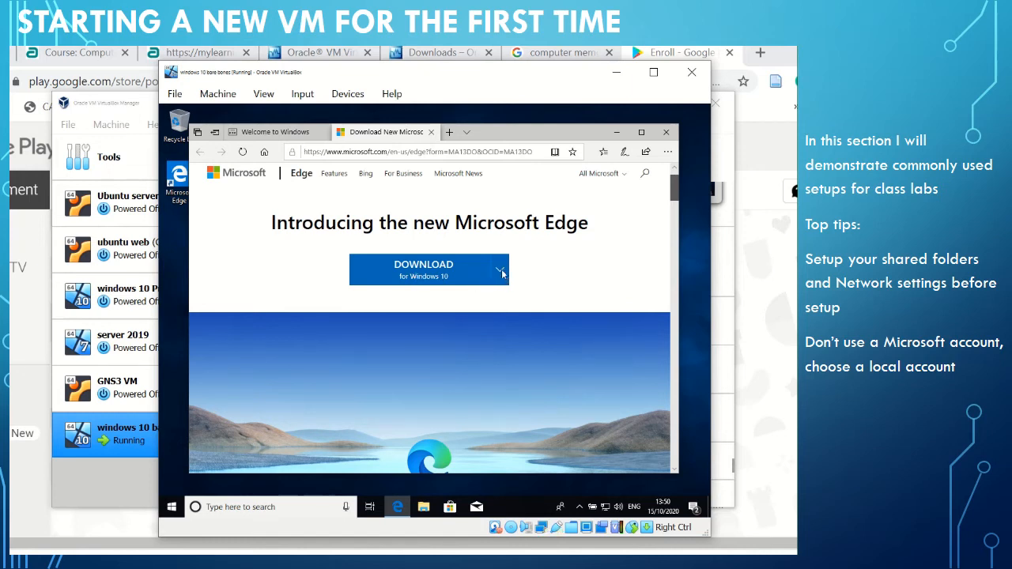
{"action": "scroll", "coordinate": [498, 279], "scroll_direction": "down", "scroll_amount": 1}
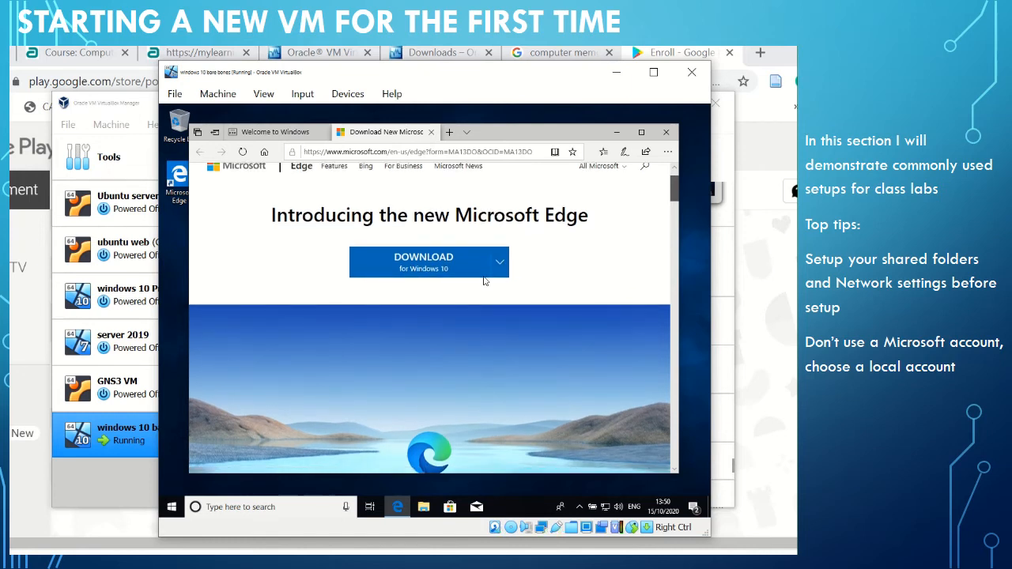
{"action": "left_click", "coordinate": [409, 267]}
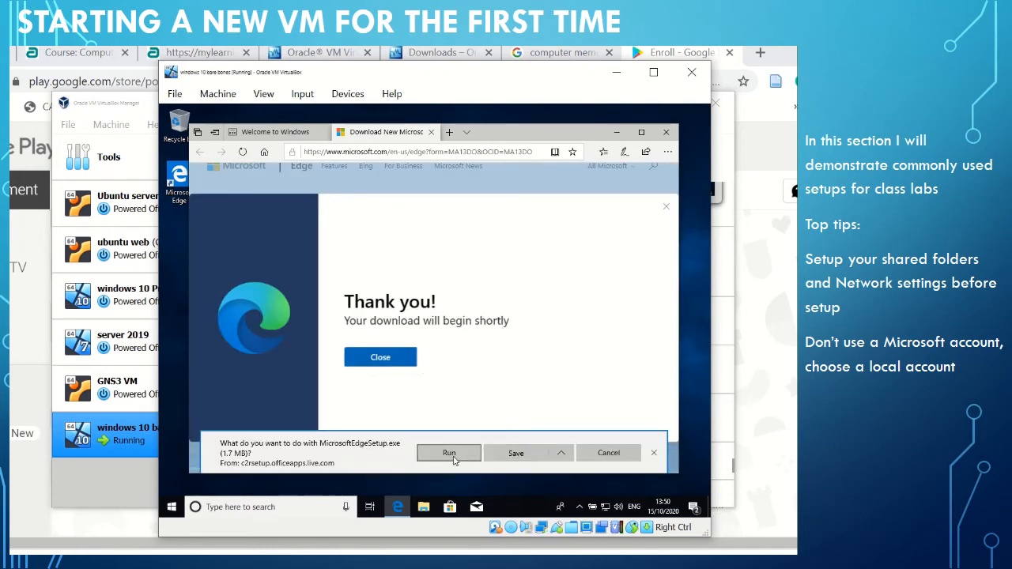
{"action": "left_click", "coordinate": [448, 456]}
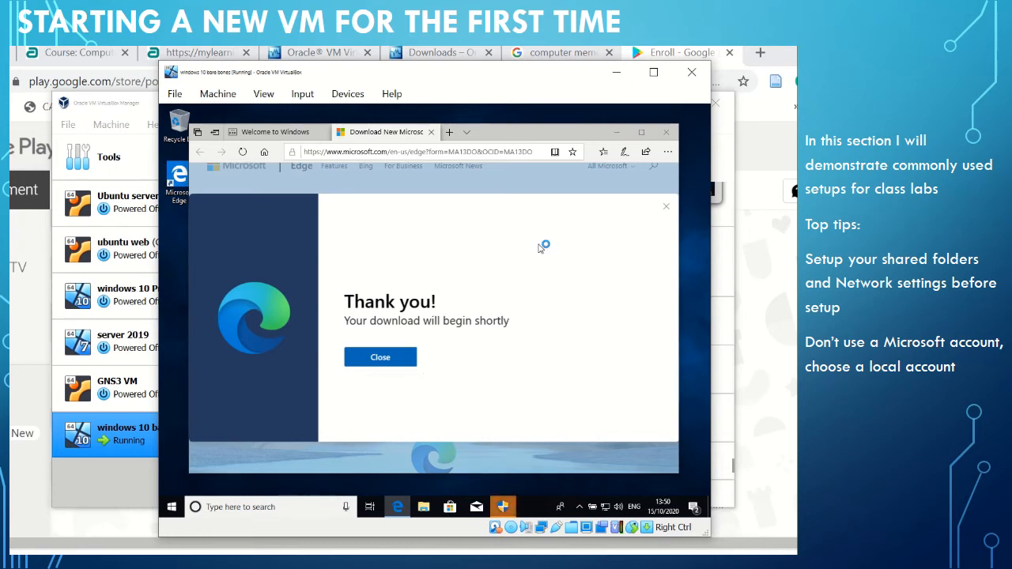
{"action": "left_click", "coordinate": [503, 510]}
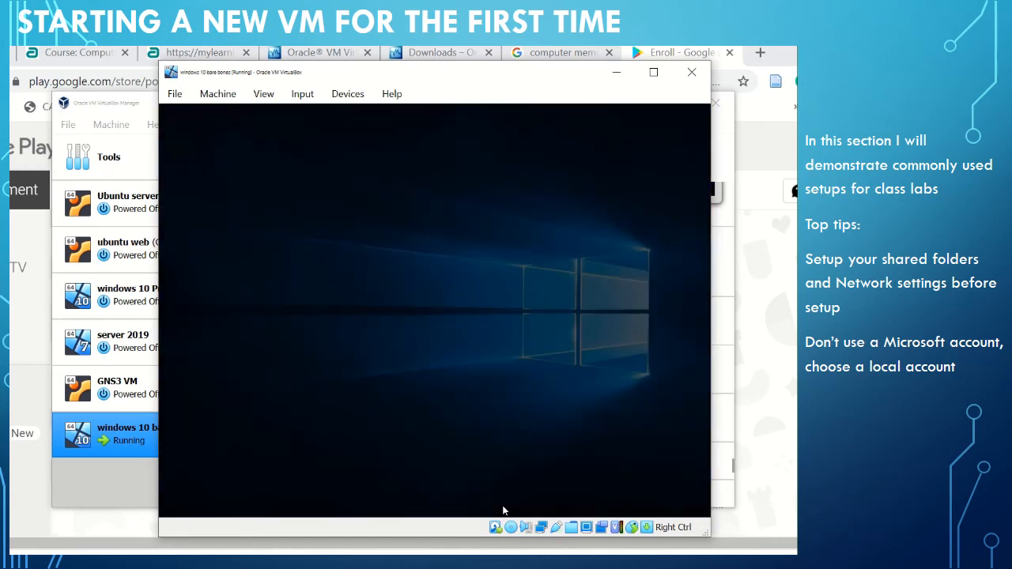
{"action": "left_click", "coordinate": [391, 386]}
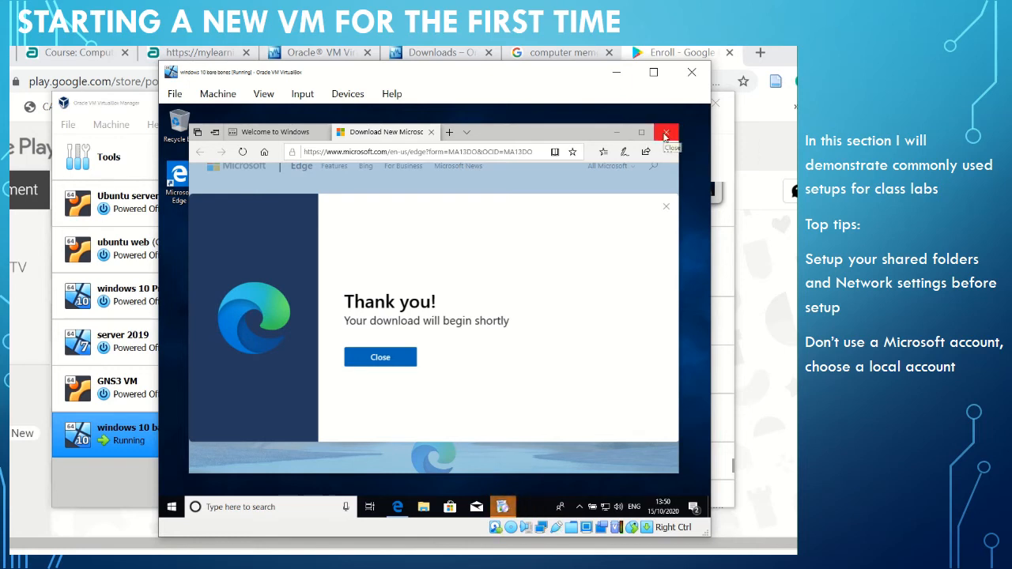
{"action": "left_click", "coordinate": [665, 133]}
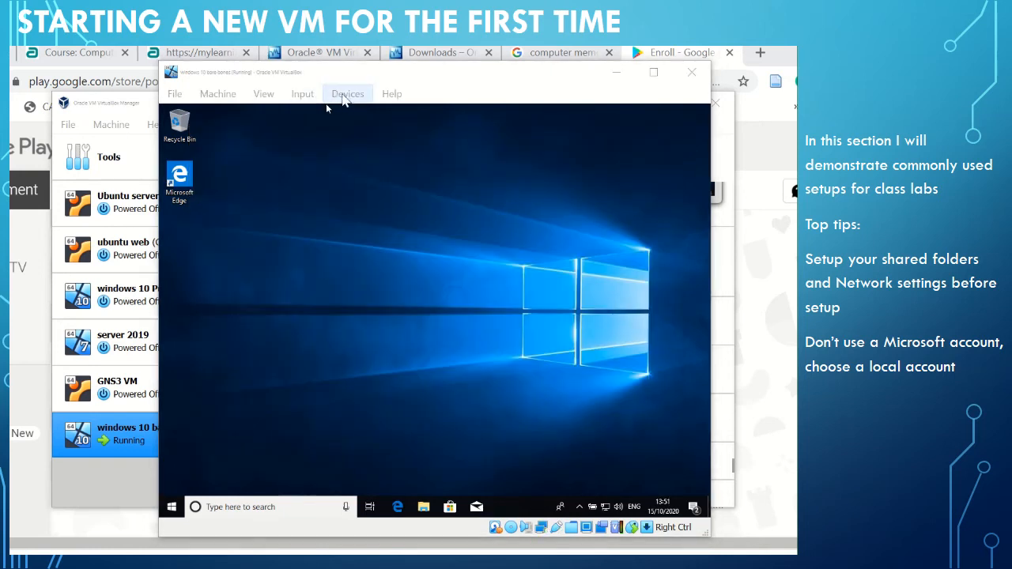
Insert the Guest Additions CD image into the running virtual machine and open its CD drive in File Explorer.
{"action": "left_click", "coordinate": [237, 95]}
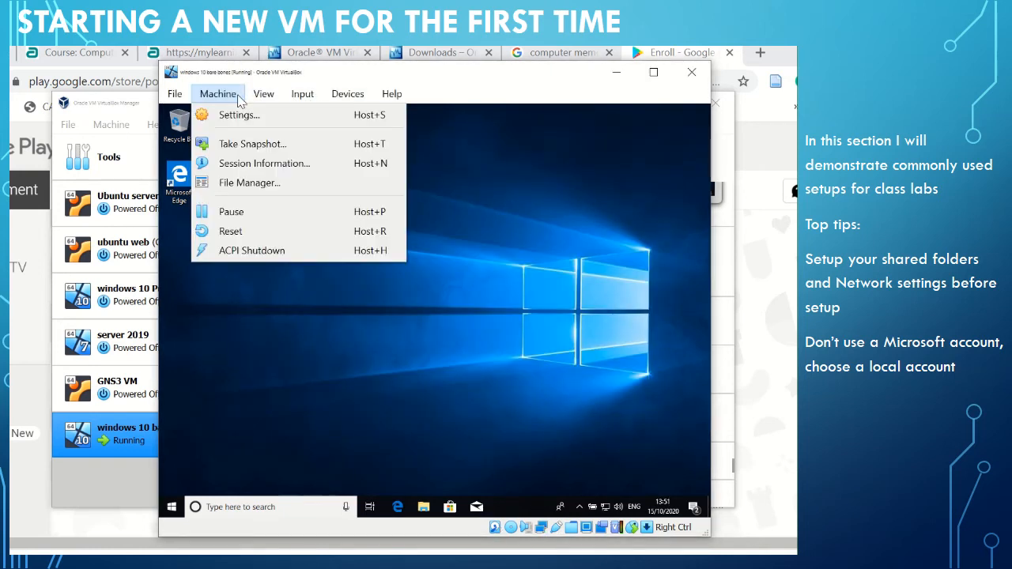
{"action": "mouse_move", "coordinate": [341, 98]}
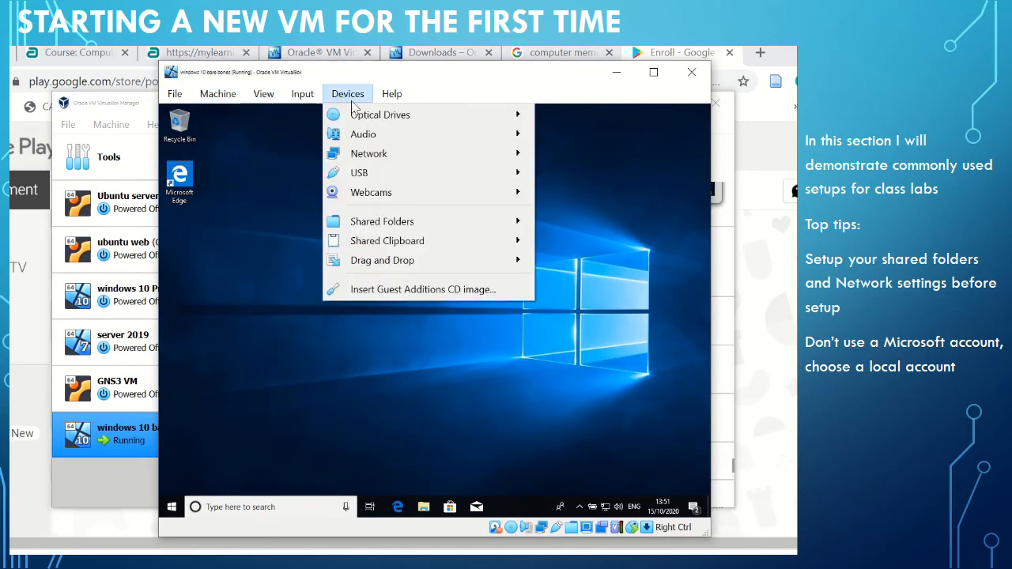
{"action": "left_click", "coordinate": [419, 293]}
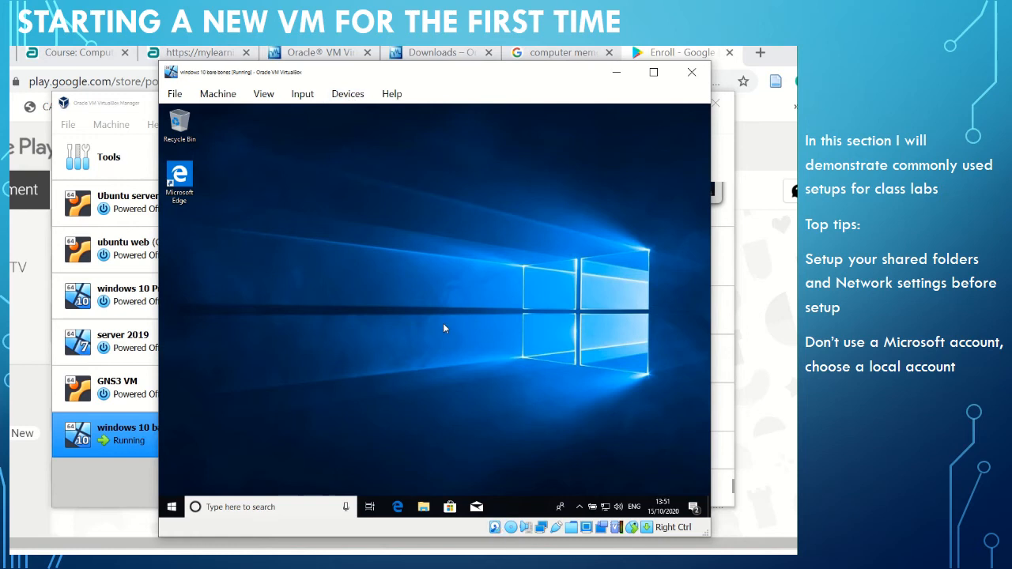
{"action": "left_click", "coordinate": [424, 511]}
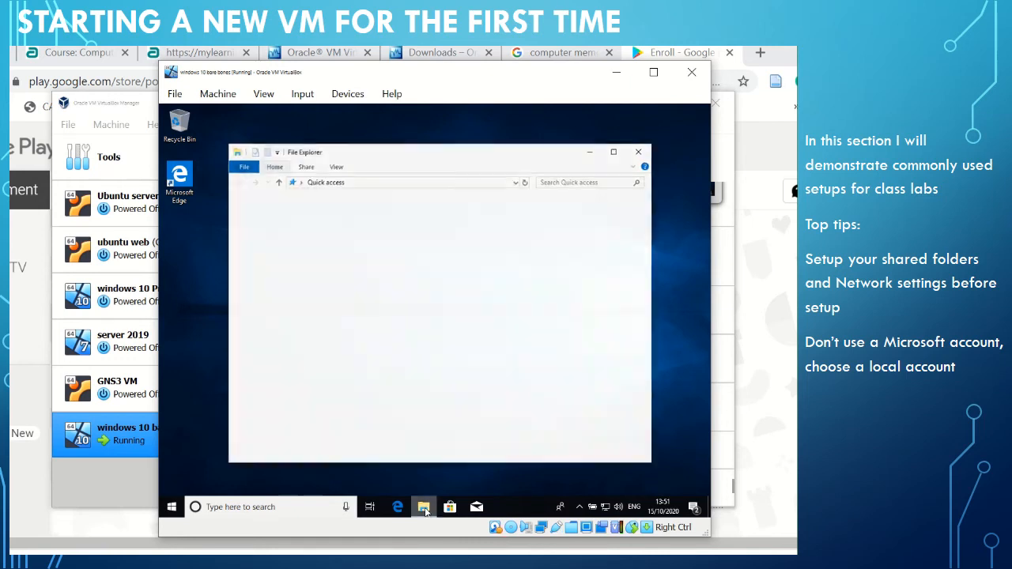
{"action": "left_click", "coordinate": [264, 302]}
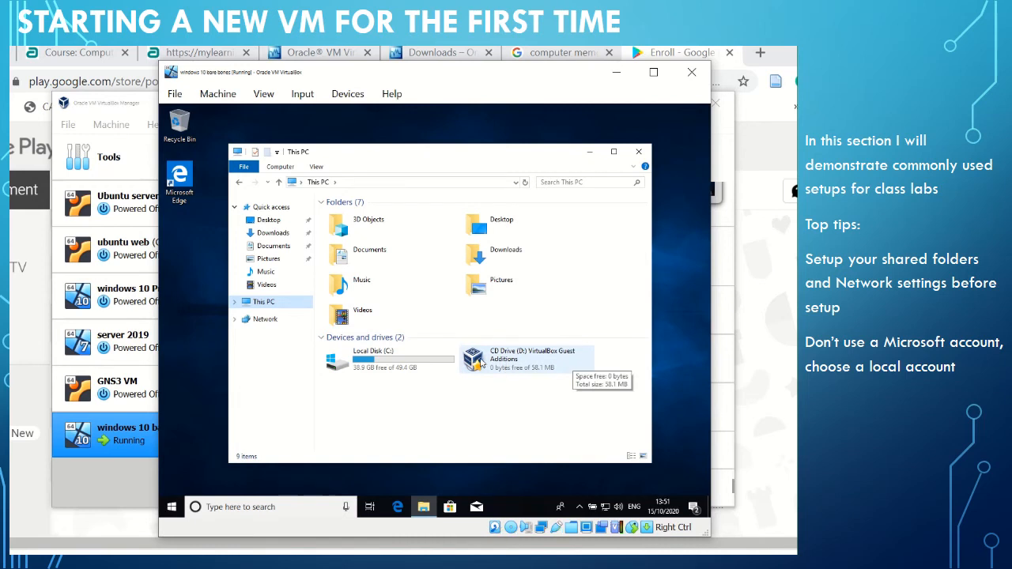
{"action": "double_click", "coordinate": [482, 361]}
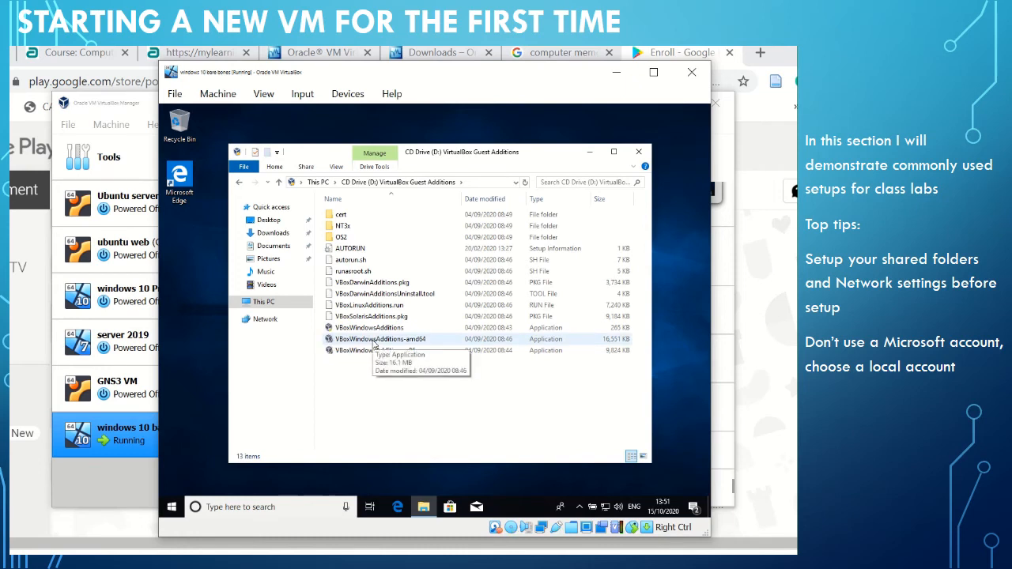
Run VBoxWindowsAdditions-amd64 with permission to make changes and install Guest Additions in the default folder with the default components.
{"action": "double_click", "coordinate": [375, 339]}
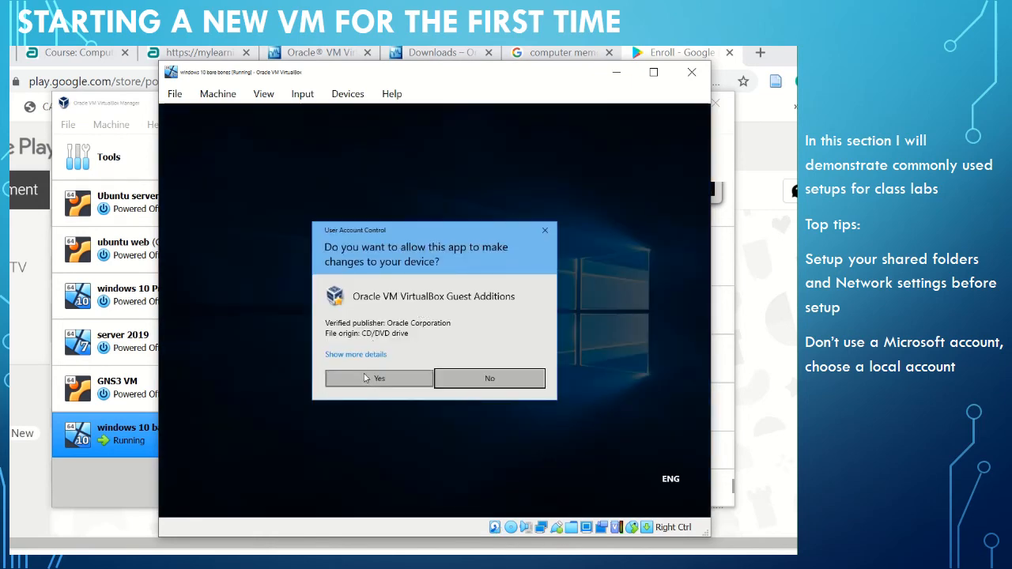
{"action": "left_click", "coordinate": [366, 378]}
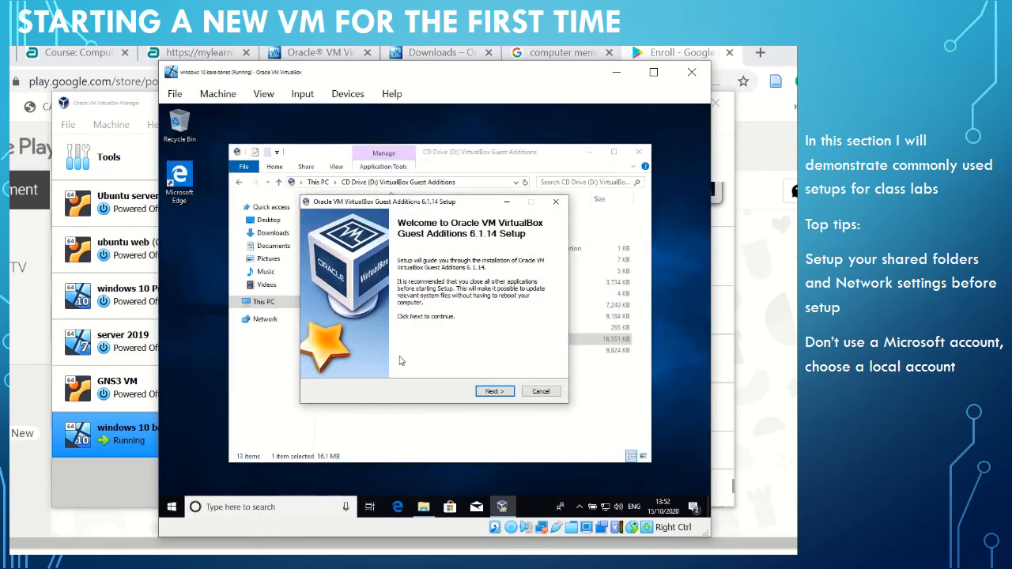
{"action": "left_click", "coordinate": [492, 392]}
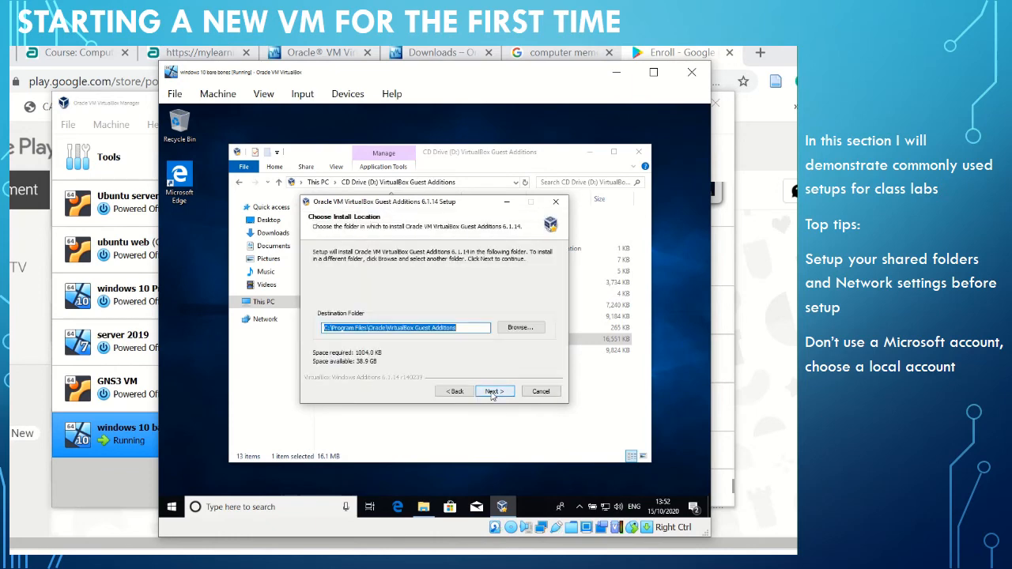
{"action": "left_click", "coordinate": [493, 392]}
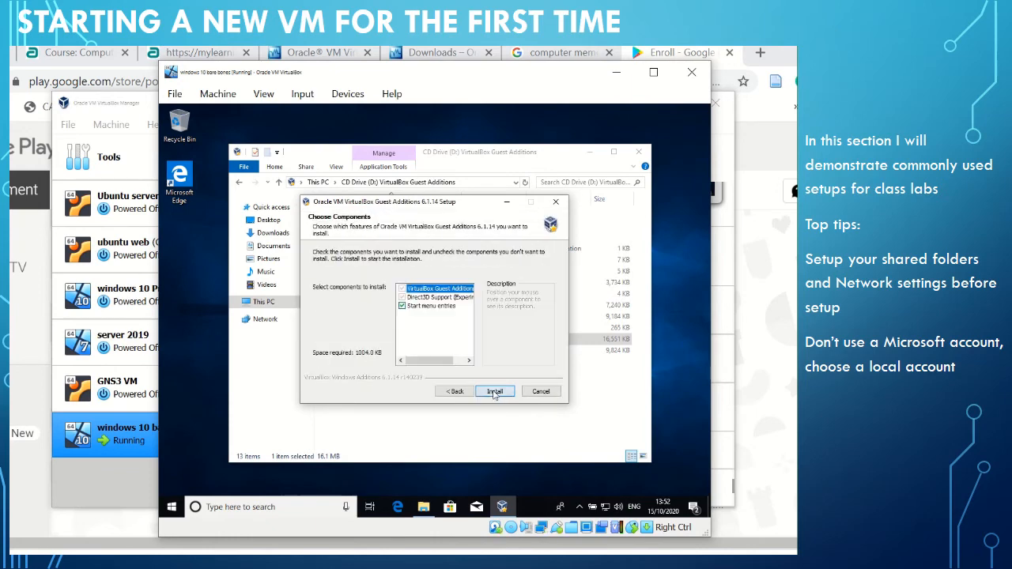
{"action": "left_click", "coordinate": [493, 393]}
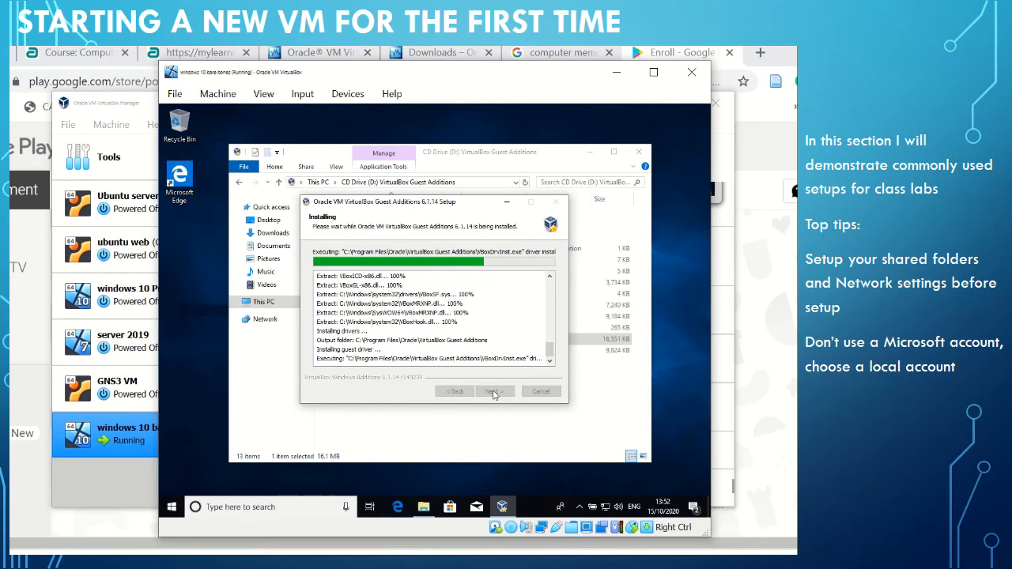
{"action": "left_click", "coordinate": [488, 308]}
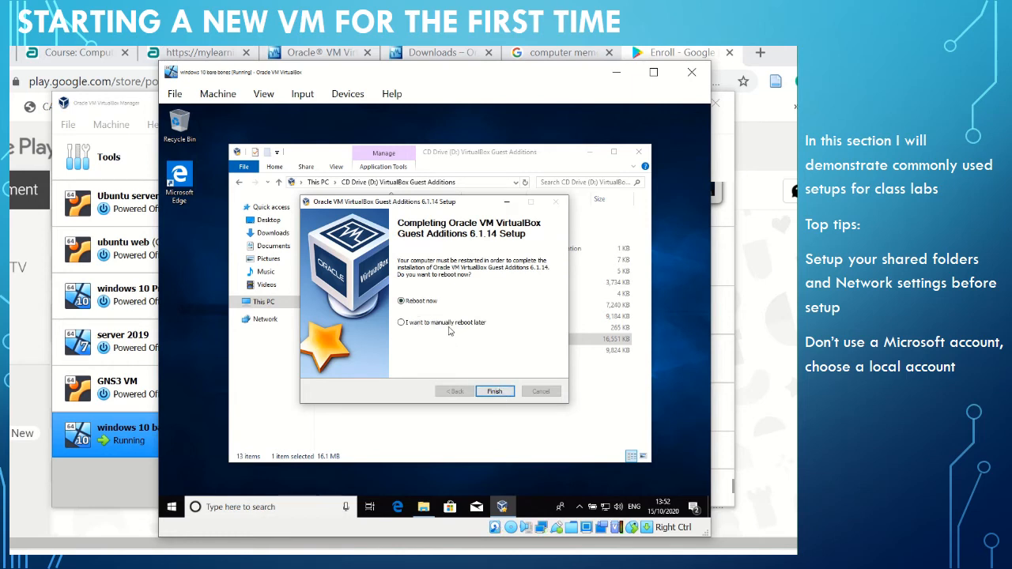
Finish the Guest Additions setup with the manual reboot option and close the CD drive's File Explorer window.
{"action": "left_click", "coordinate": [401, 322]}
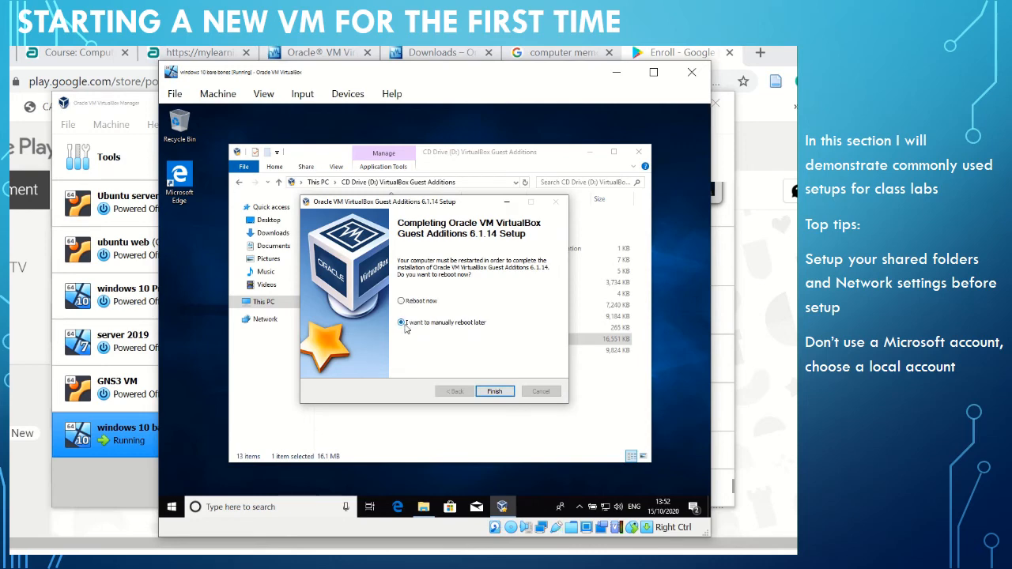
{"action": "left_click", "coordinate": [501, 393]}
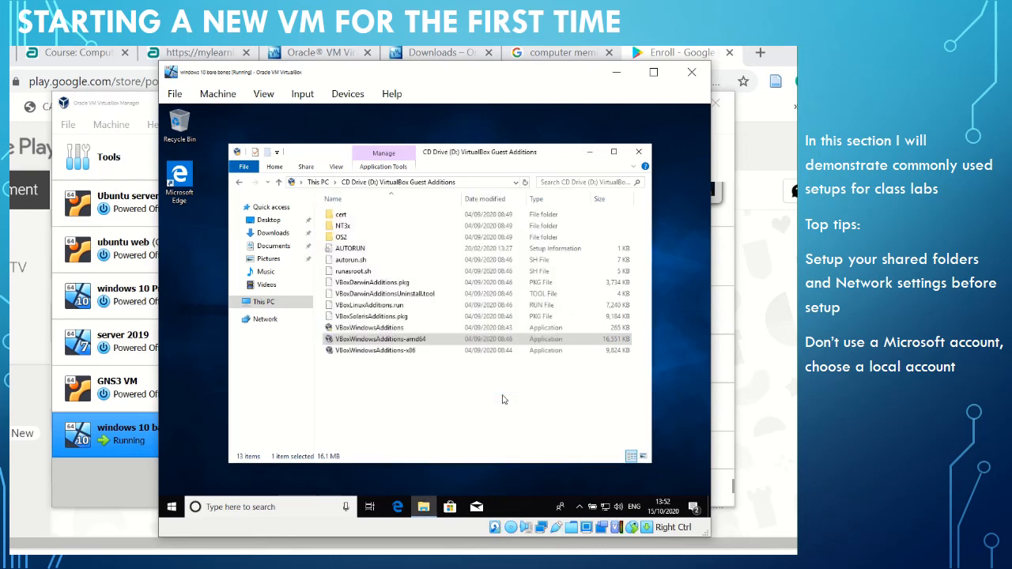
{"action": "left_click", "coordinate": [639, 152]}
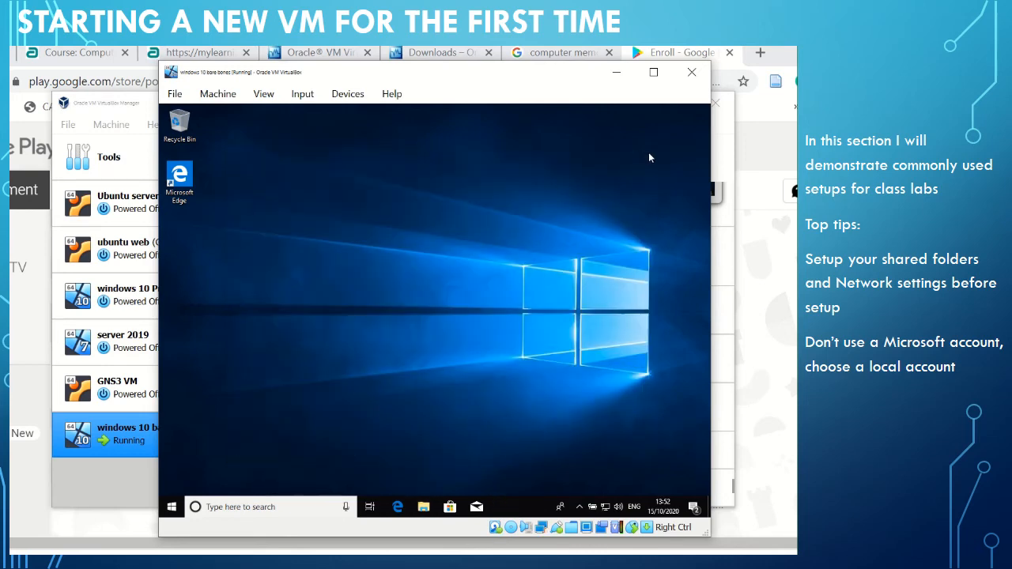
Shut down Windows inside the virtual machine.
{"action": "left_click", "coordinate": [173, 508]}
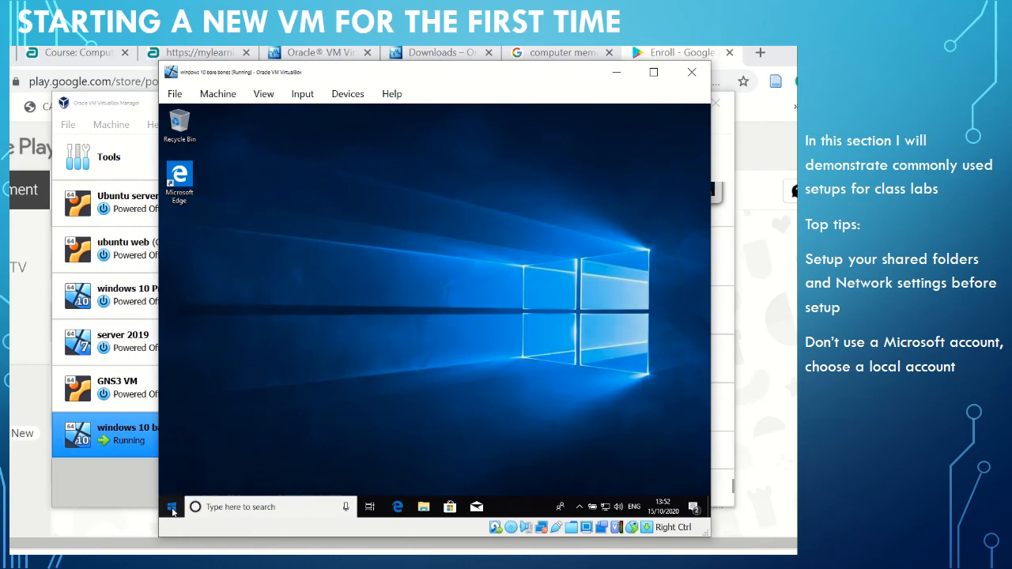
{"action": "left_click", "coordinate": [173, 507]}
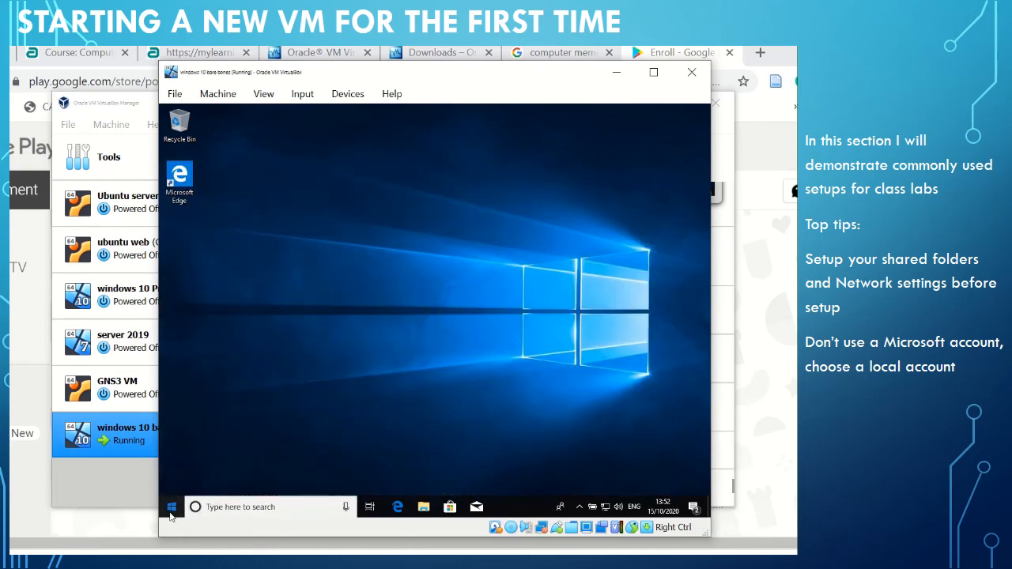
{"action": "left_click", "coordinate": [172, 507]}
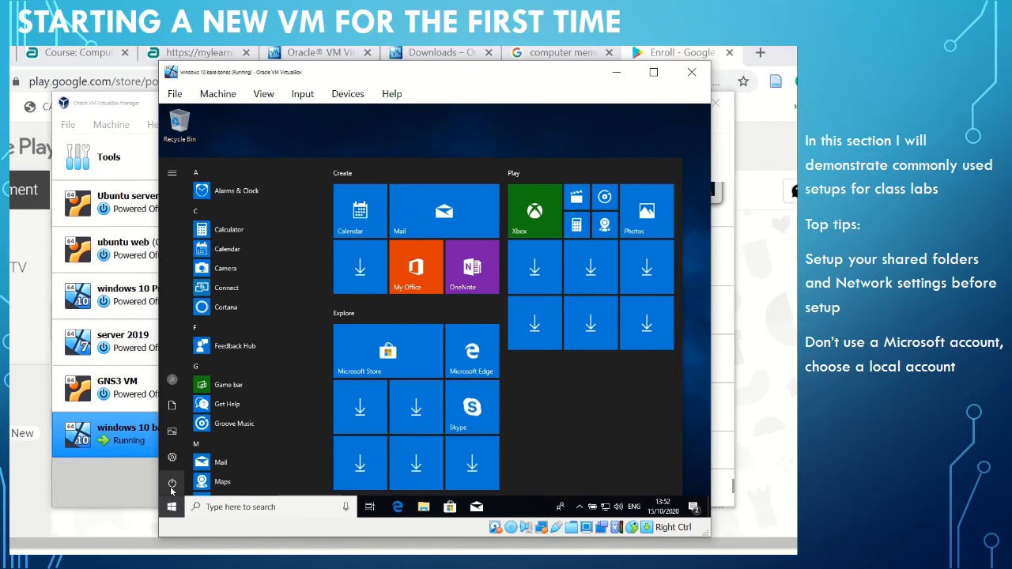
{"action": "left_click", "coordinate": [171, 490]}
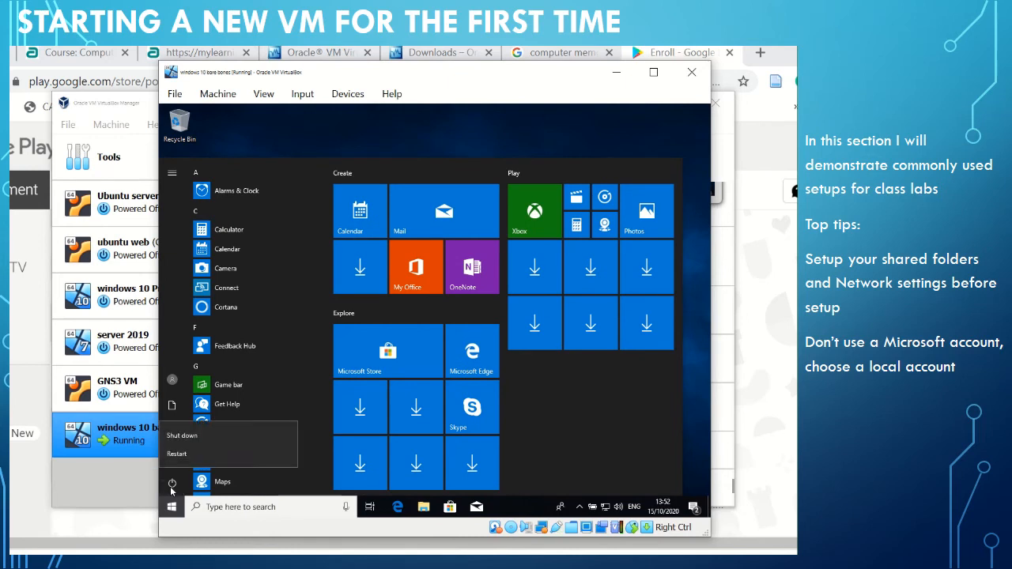
{"action": "left_click", "coordinate": [196, 440]}
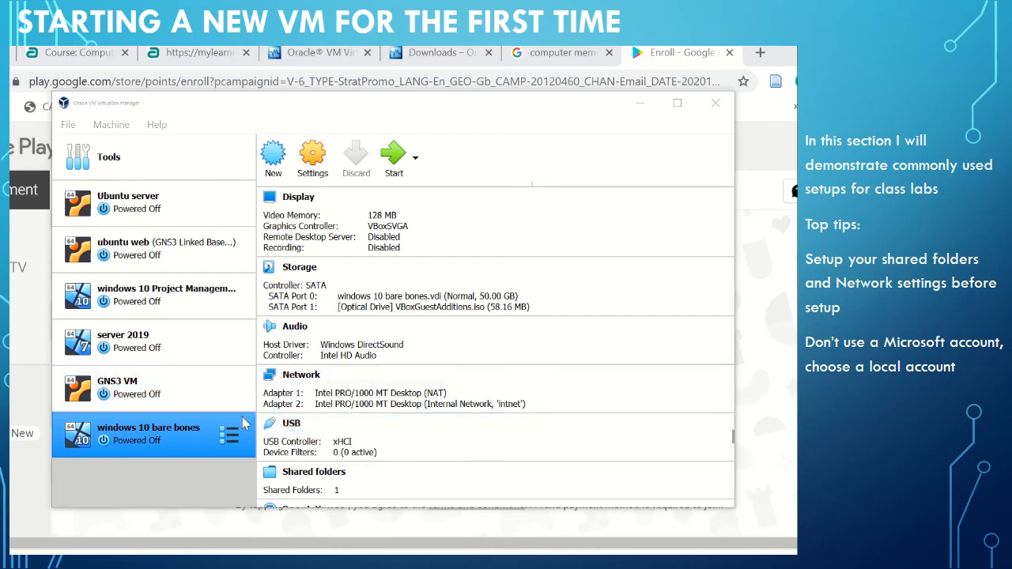
Start the "windows 10 bare bones" virtual machine, dismiss the keyboard capture notice and bring up its Windows sign-in screen.
{"action": "left_click", "coordinate": [394, 158]}
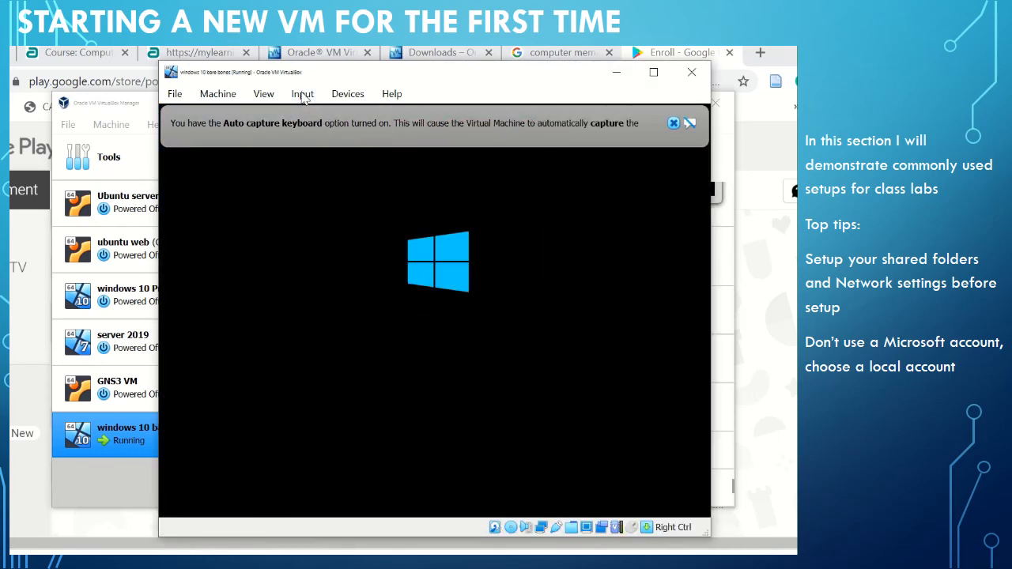
{"action": "left_click", "coordinate": [672, 124]}
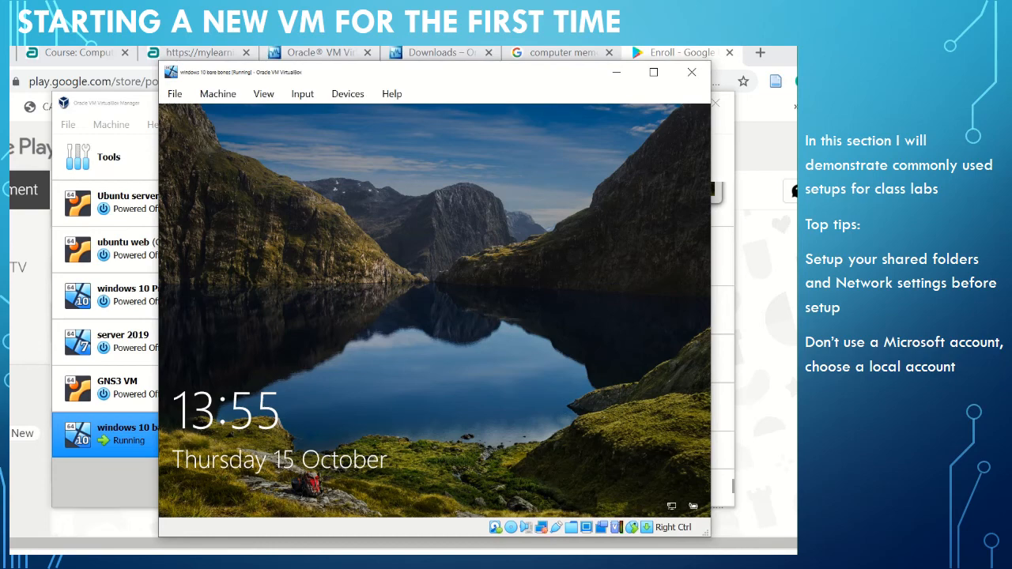
{"action": "left_click", "coordinate": [213, 331]}
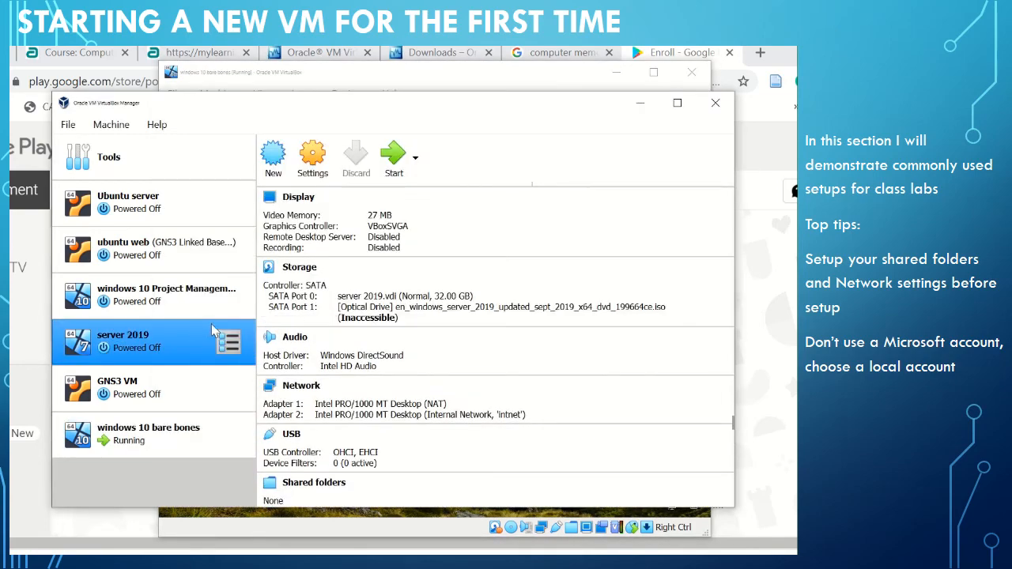
{"action": "left_click", "coordinate": [419, 518]}
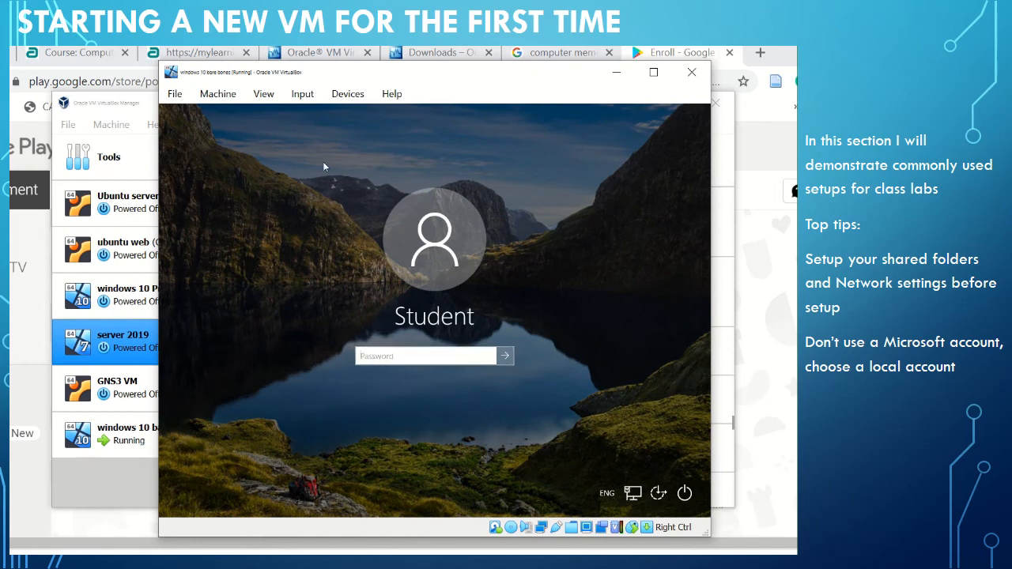
{"action": "left_click", "coordinate": [304, 99]}
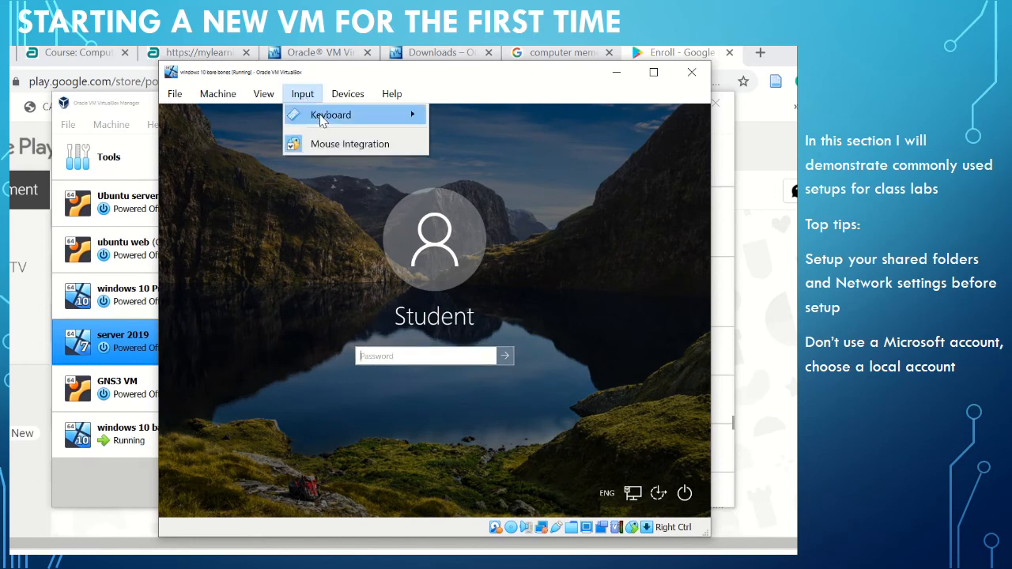
{"action": "mouse_move", "coordinate": [322, 118]}
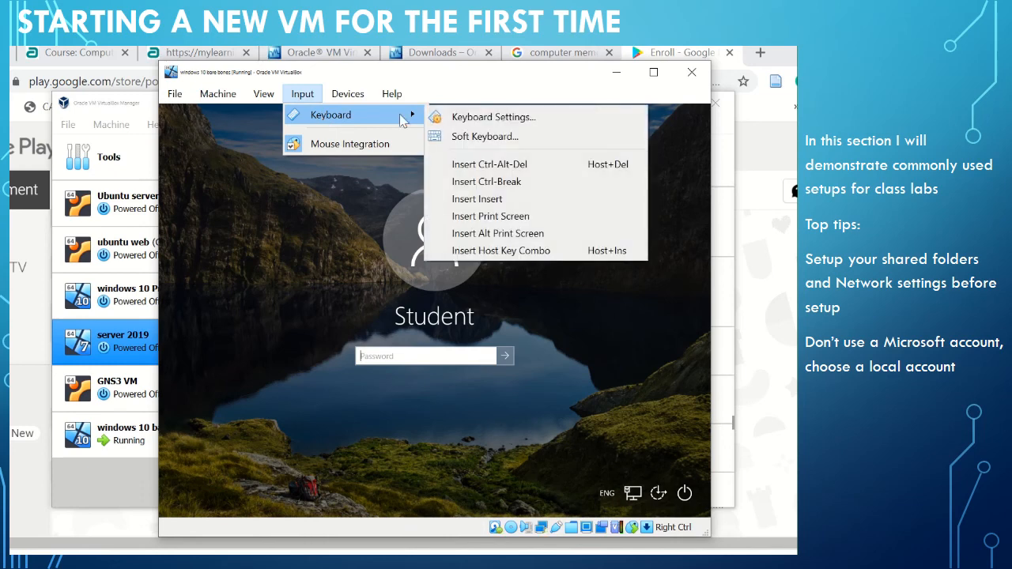
{"action": "left_click", "coordinate": [382, 373]}
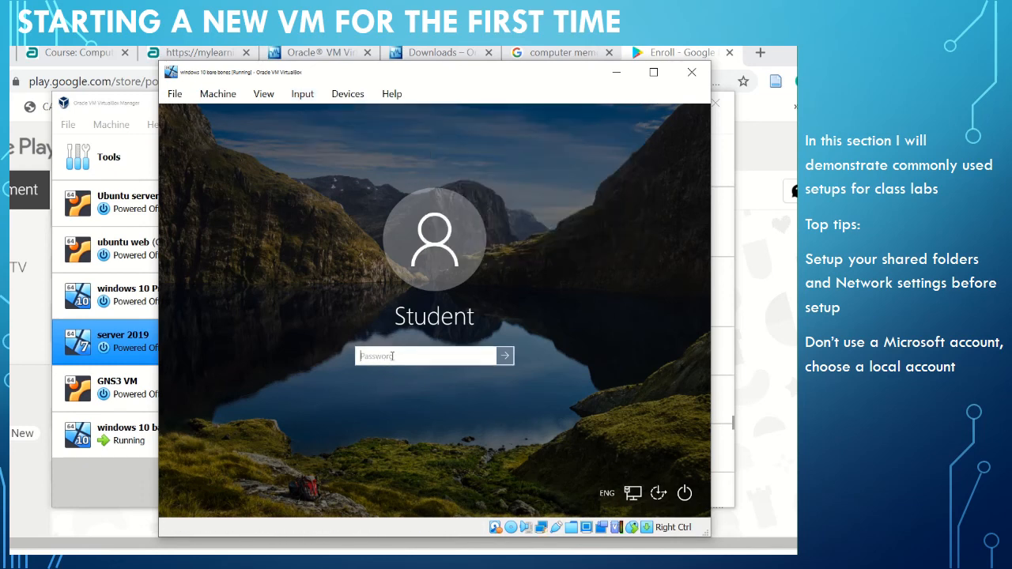
Enter the local account's password and sign in to Windows.
{"action": "type", "text": "p"}
{"action": "key", "text": "Return"}
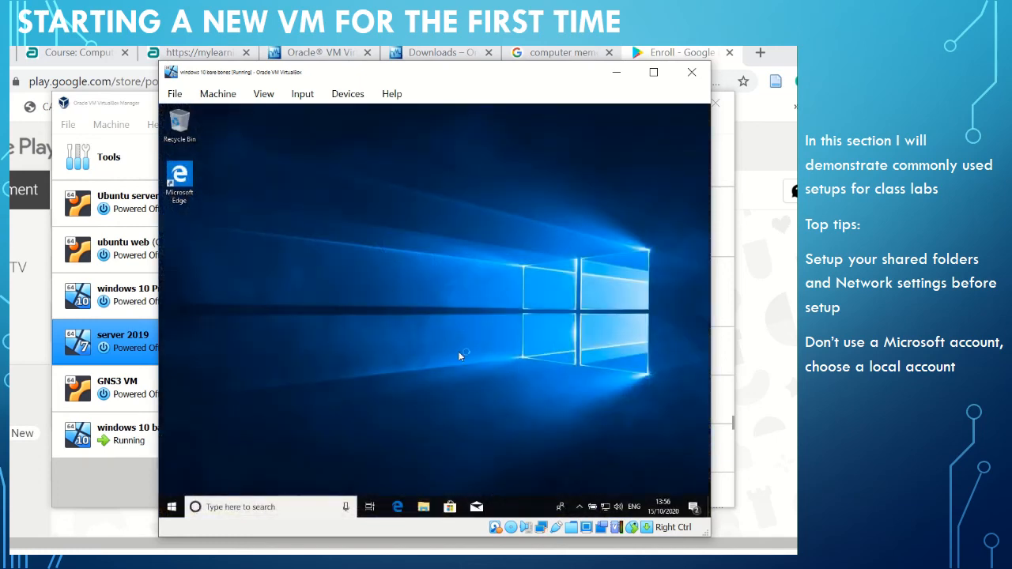
Open the Windows Update page of Update & Security in the virtual machine's Windows Settings.
{"action": "left_click", "coordinate": [173, 510]}
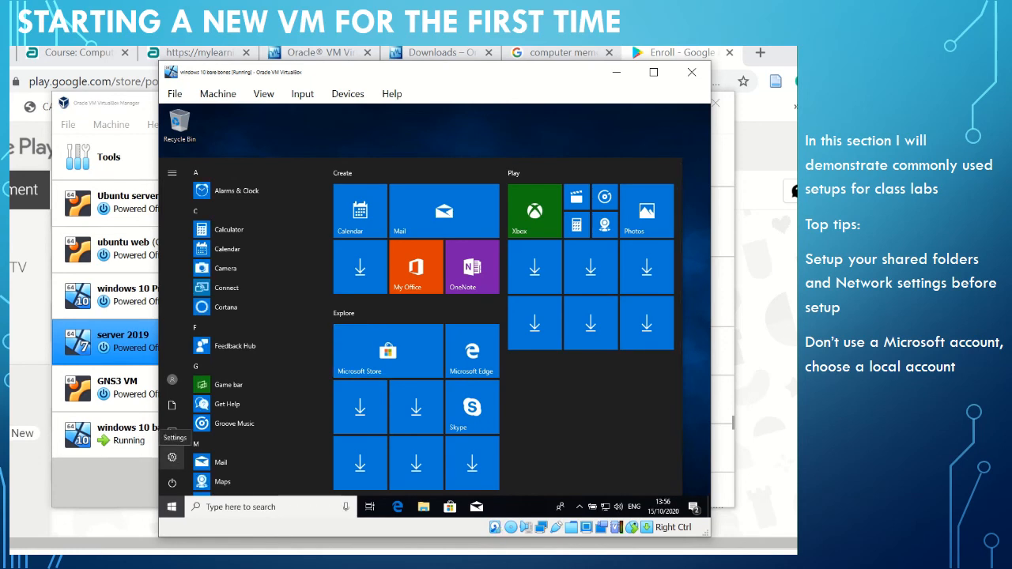
{"action": "left_click", "coordinate": [172, 457]}
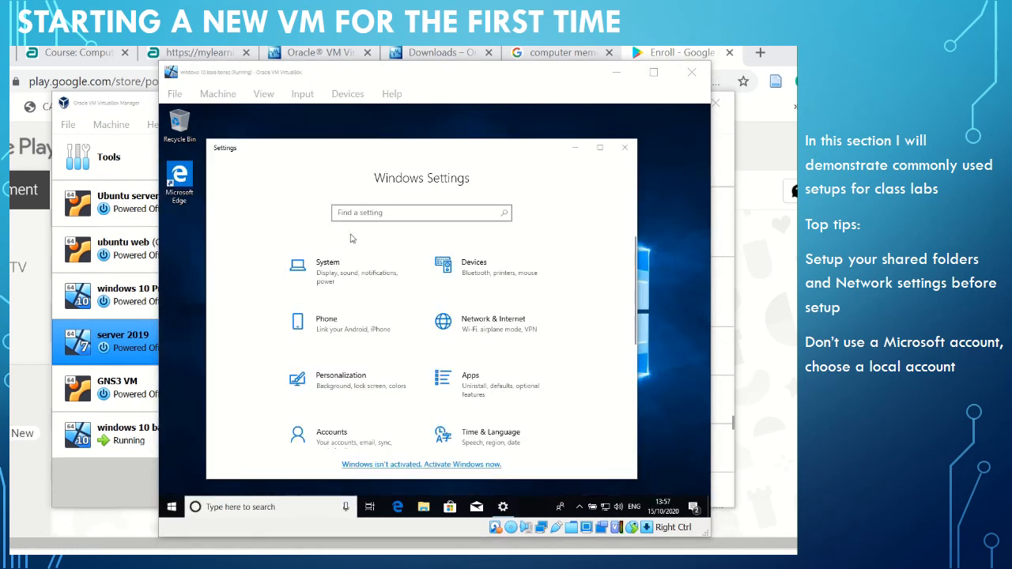
{"action": "left_click", "coordinate": [365, 214]}
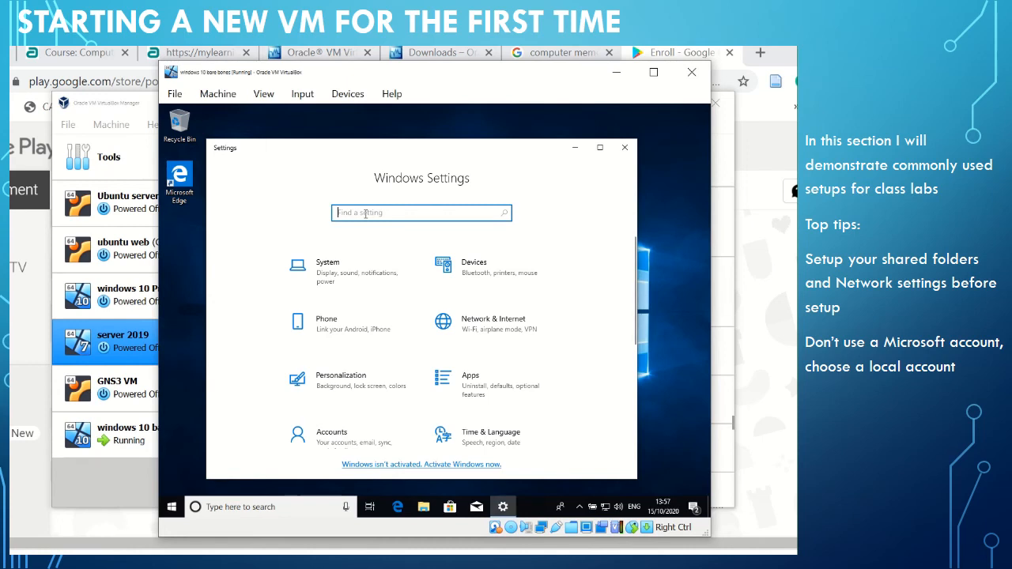
{"action": "type", "text": "update"}
{"action": "scroll", "coordinate": [443, 355], "scroll_direction": "down", "scroll_amount": 3}
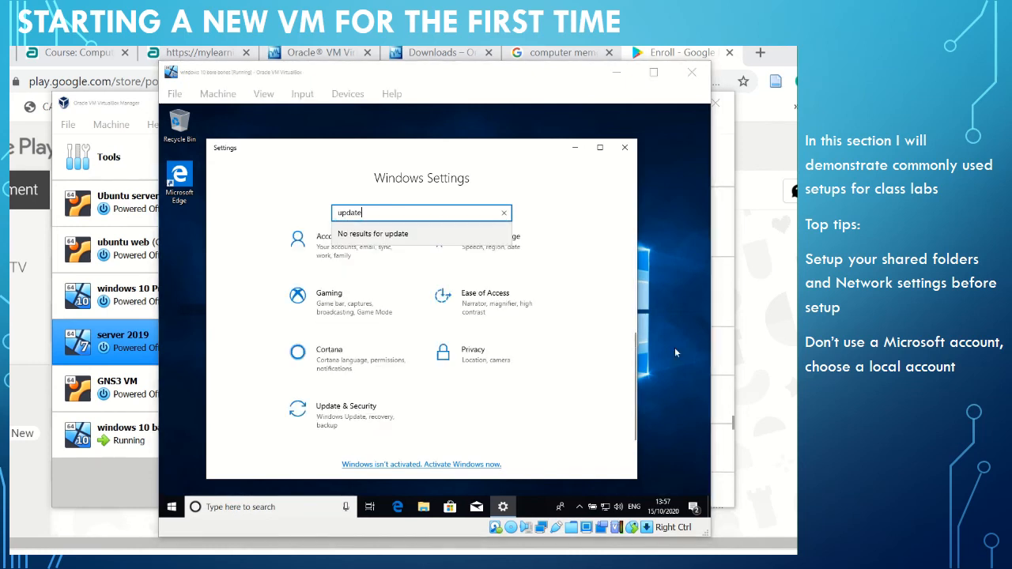
{"action": "left_click", "coordinate": [326, 423]}
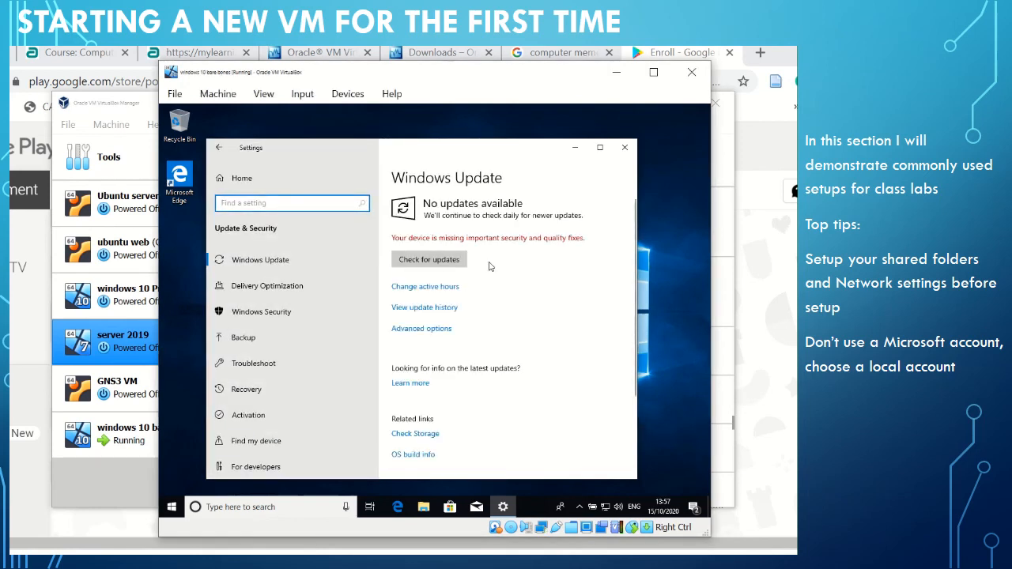
Check for Windows updates, look through the list of updates and close Settings.
{"action": "left_click", "coordinate": [433, 265]}
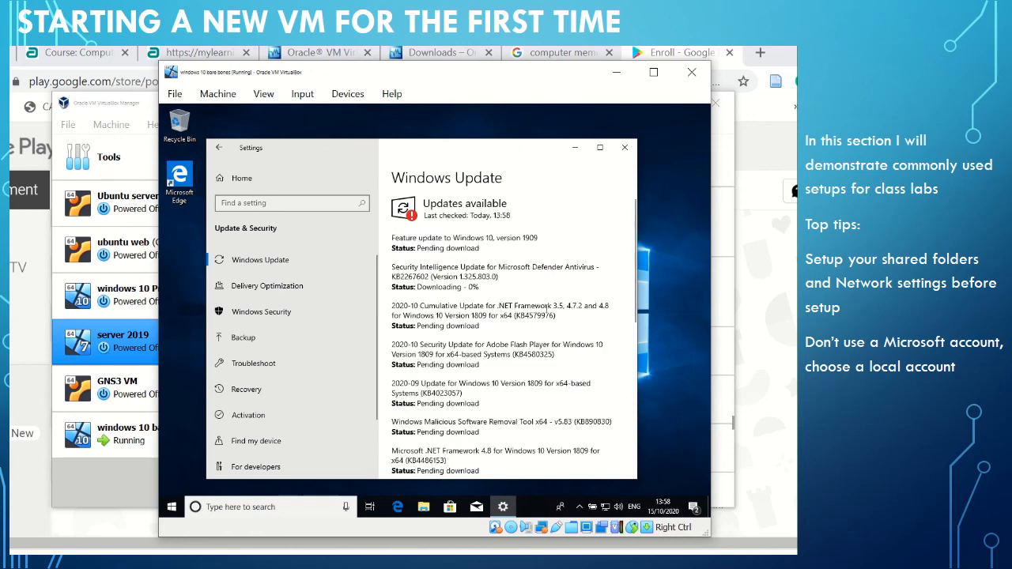
{"action": "scroll", "coordinate": [551, 307], "scroll_direction": "down", "scroll_amount": 5}
{"action": "scroll", "coordinate": [547, 312], "scroll_direction": "up", "scroll_amount": 3}
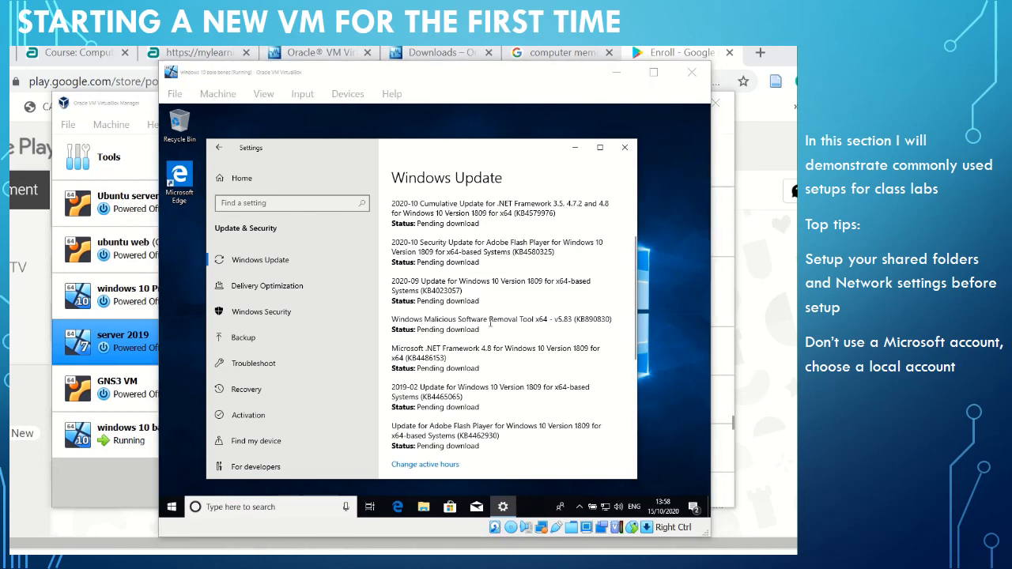
{"action": "left_click", "coordinate": [626, 148]}
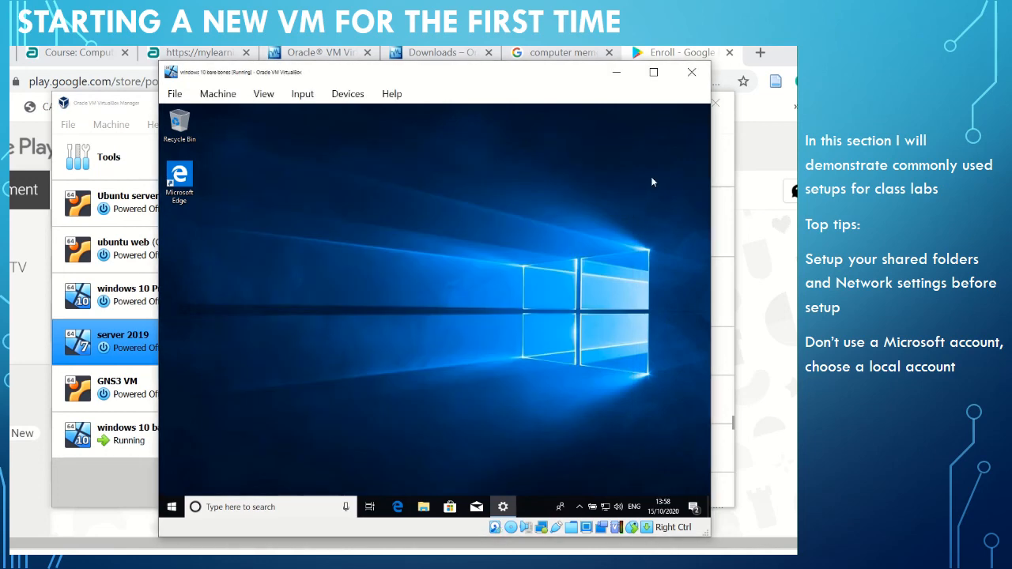
Search Windows for the activation settings and open the "See if Windows is activated" page.
{"action": "left_click", "coordinate": [173, 506]}
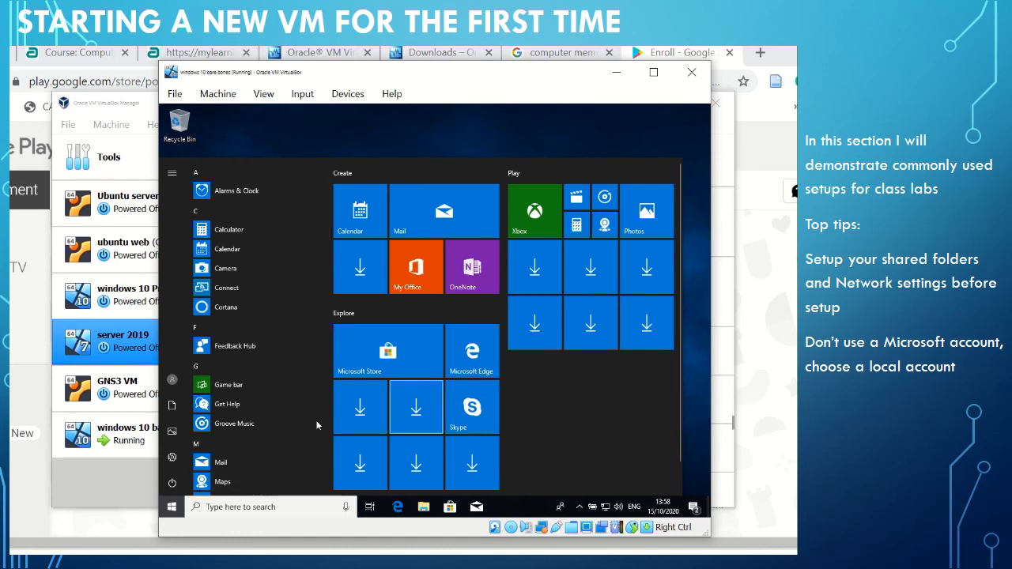
{"action": "type", "text": "a"}
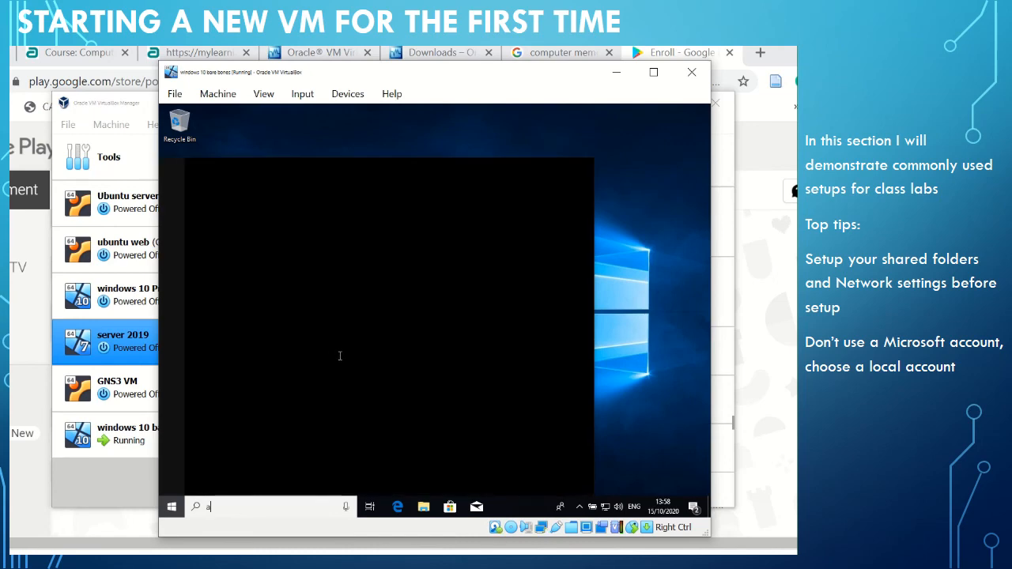
{"action": "type", "text": "ctivate"}
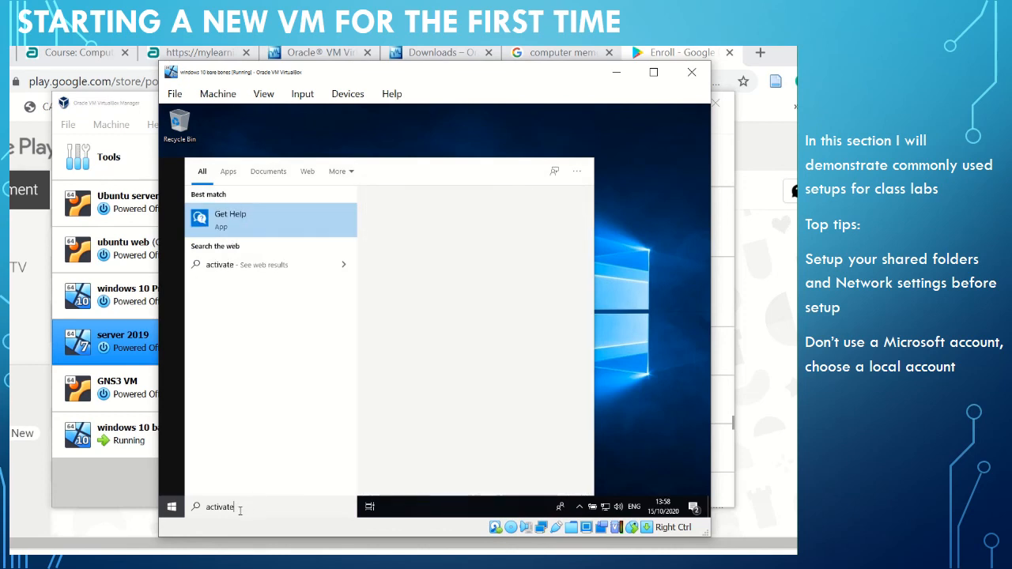
{"action": "key", "text": "BackSpace"}
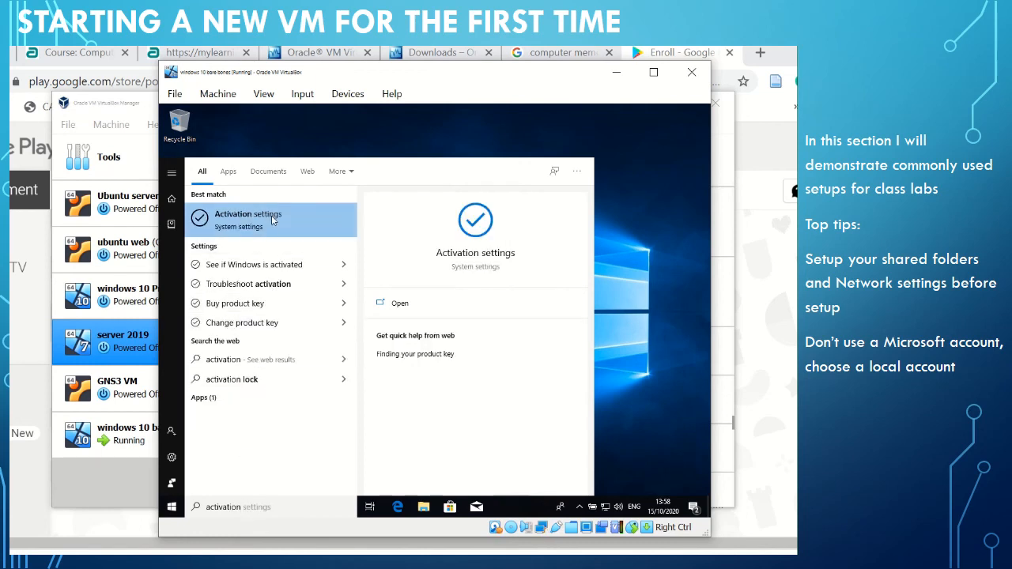
{"action": "left_click", "coordinate": [296, 273]}
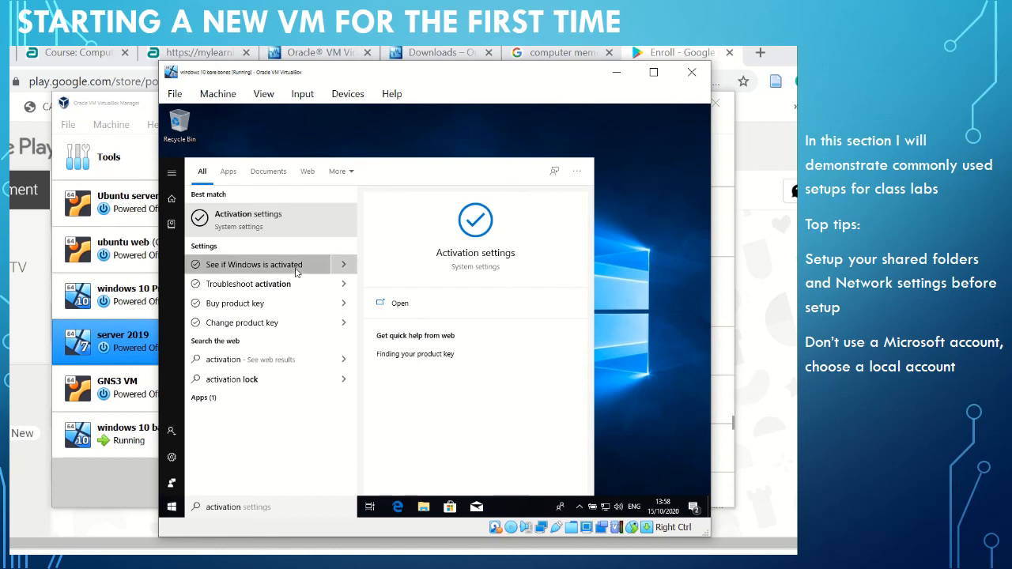
{"action": "left_click", "coordinate": [344, 264]}
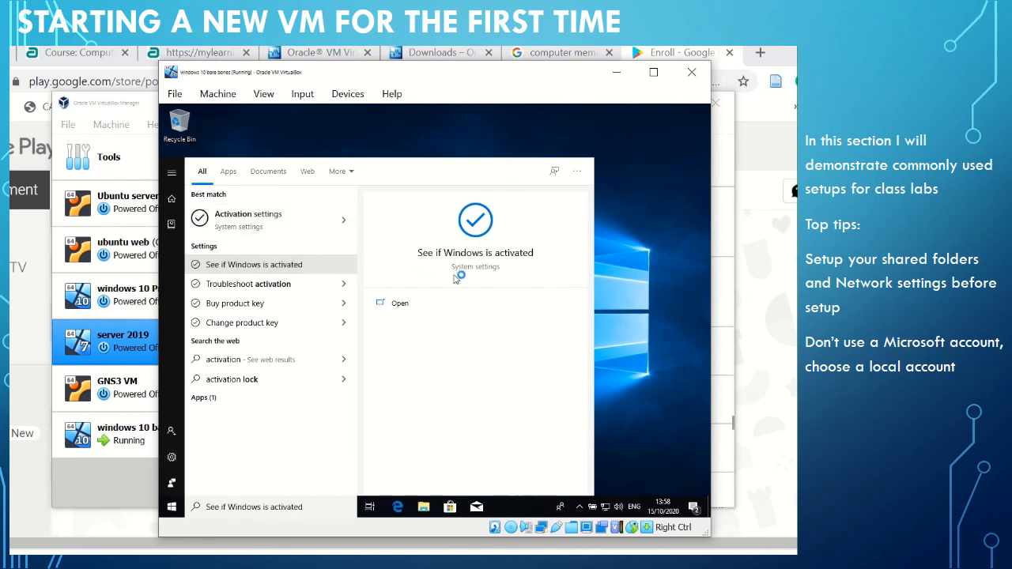
{"action": "left_click", "coordinate": [407, 307]}
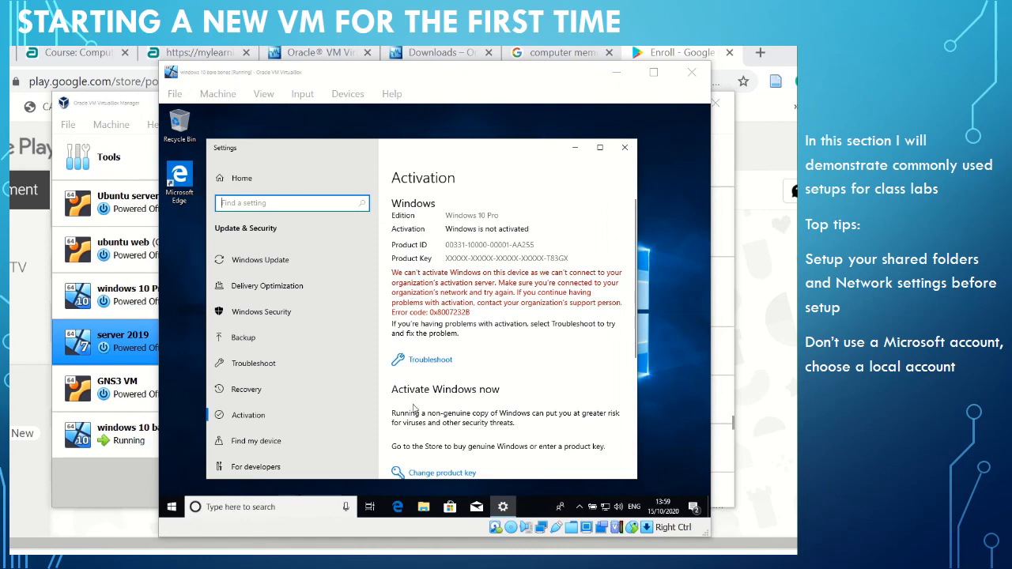
Review the Windows activation details and start changing the product key.
{"action": "scroll", "coordinate": [519, 407], "scroll_direction": "down", "scroll_amount": 1}
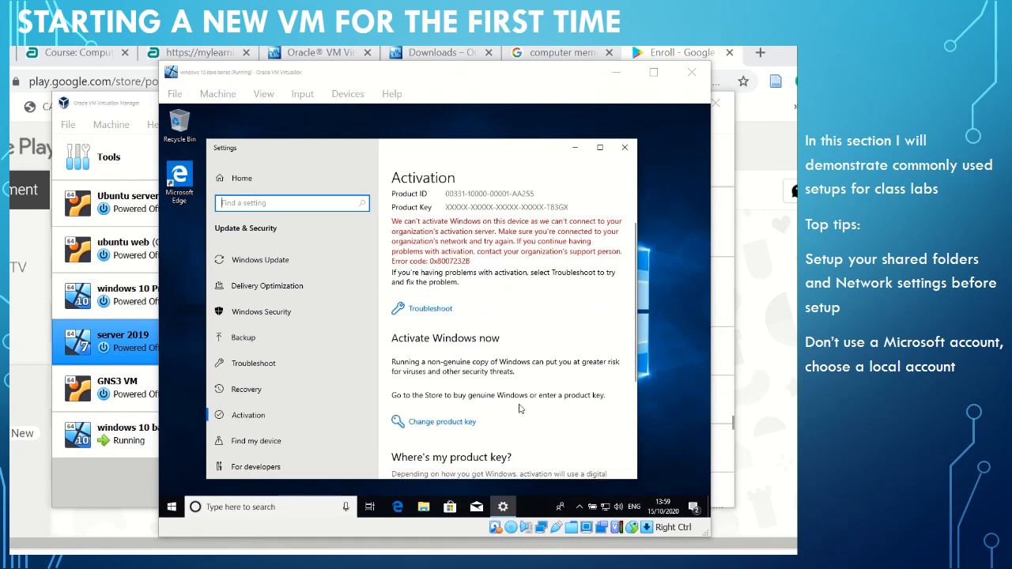
{"action": "scroll", "coordinate": [519, 409], "scroll_direction": "down", "scroll_amount": 3}
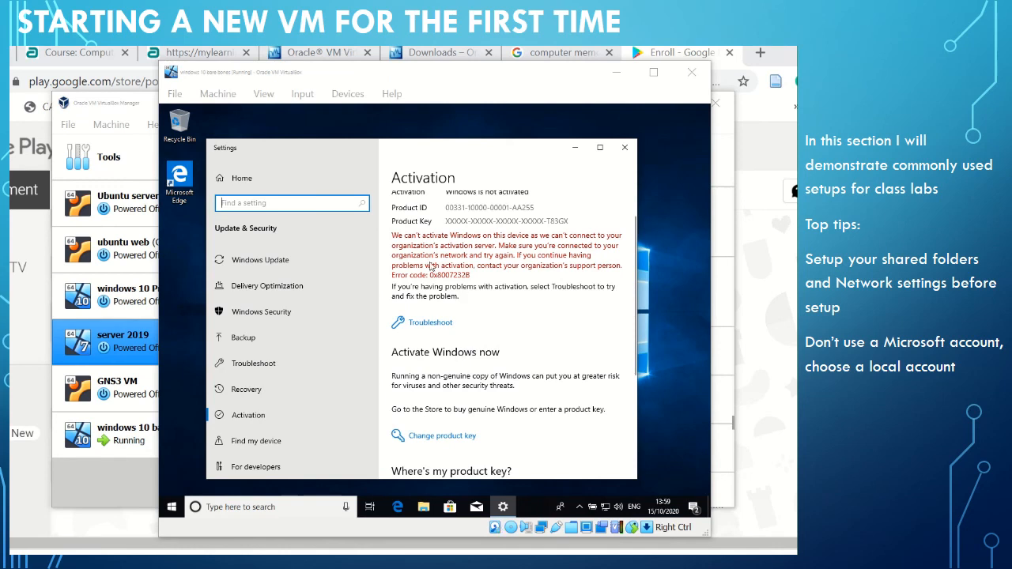
{"action": "scroll", "coordinate": [530, 352], "scroll_direction": "down", "scroll_amount": 1}
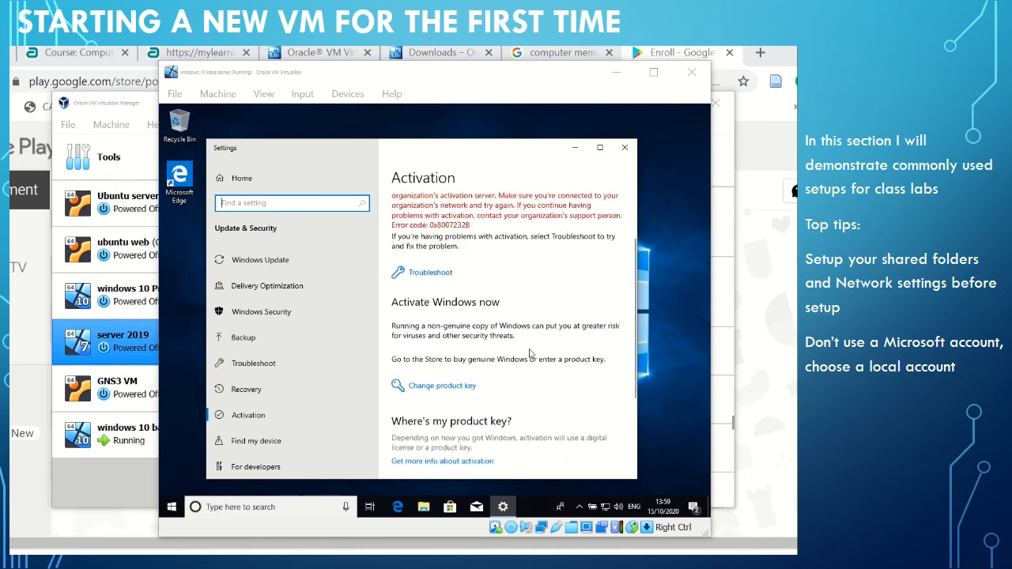
{"action": "left_click", "coordinate": [446, 392]}
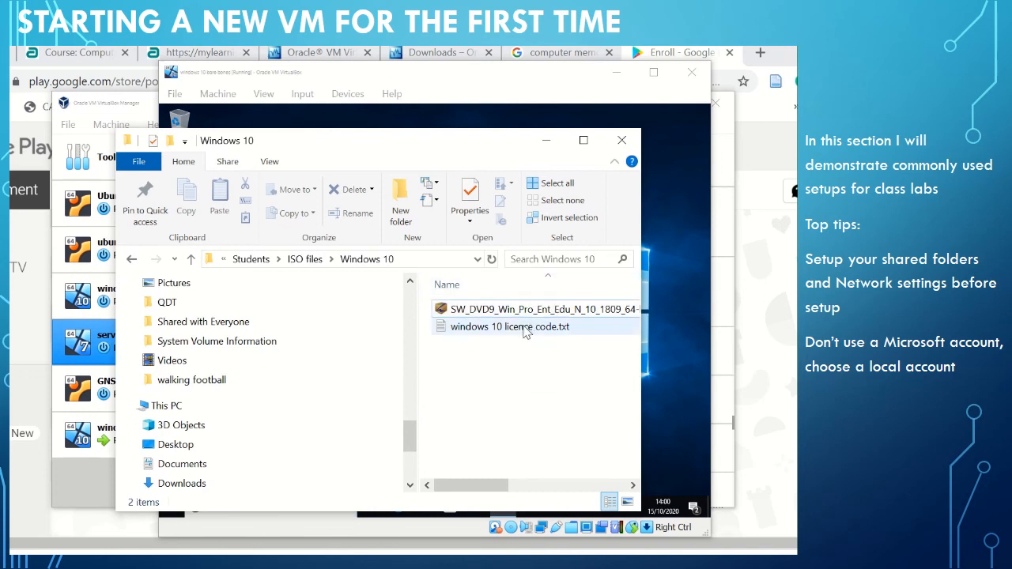
Open "windows 10 licence code.txt" from the host's Windows 10 ISO folder and reposition its window so the text is in view.
{"action": "double_click", "coordinate": [526, 326]}
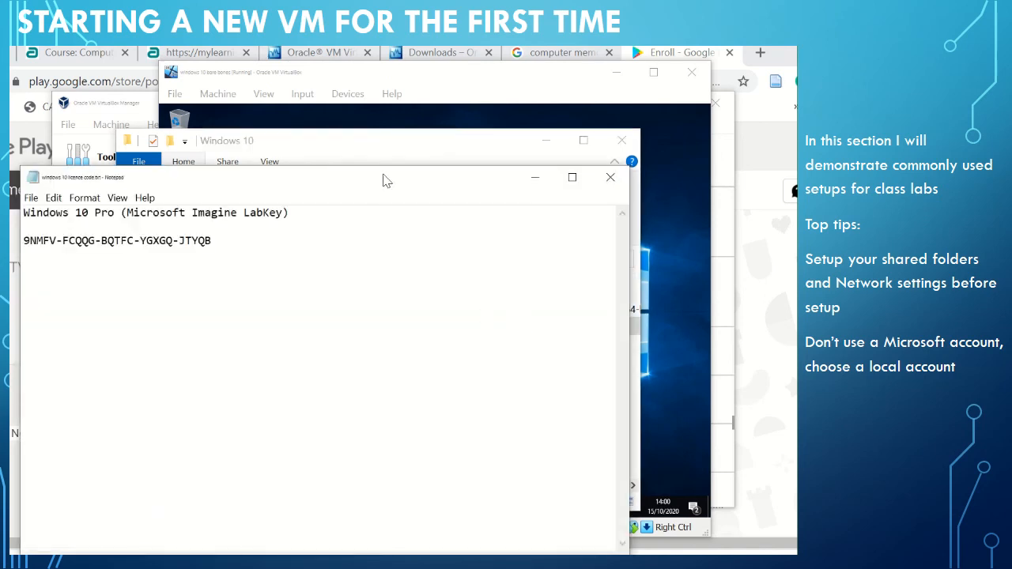
{"action": "left_click_drag", "start_coordinate": [383, 180], "coordinate": [425, 161]}
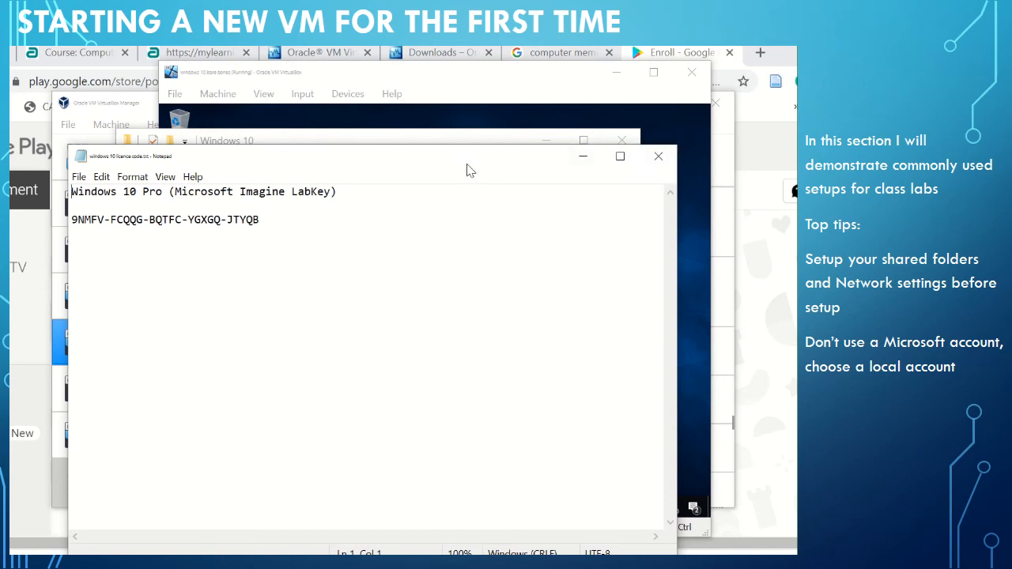
{"action": "left_click_drag", "start_coordinate": [467, 164], "coordinate": [493, 149]}
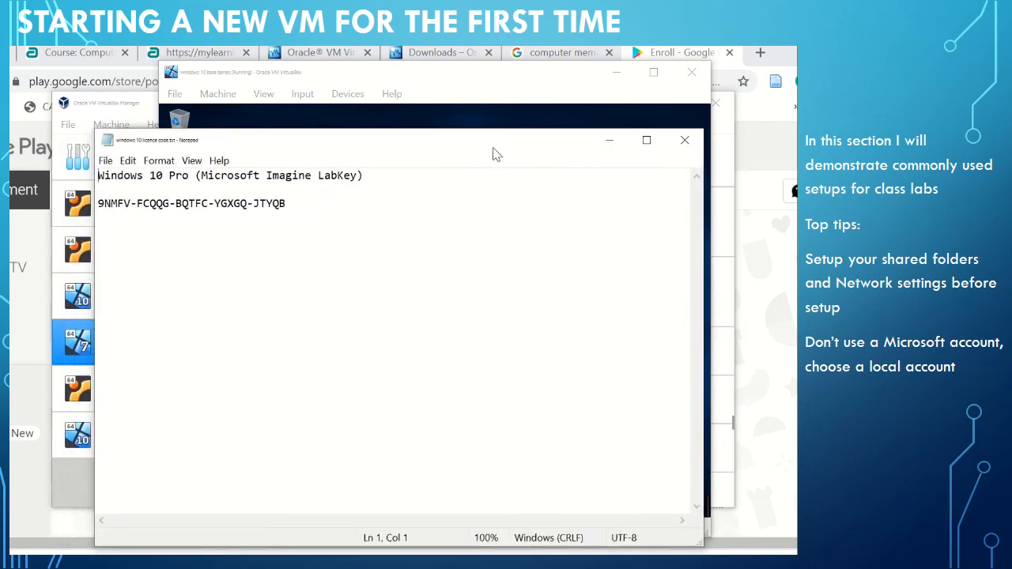